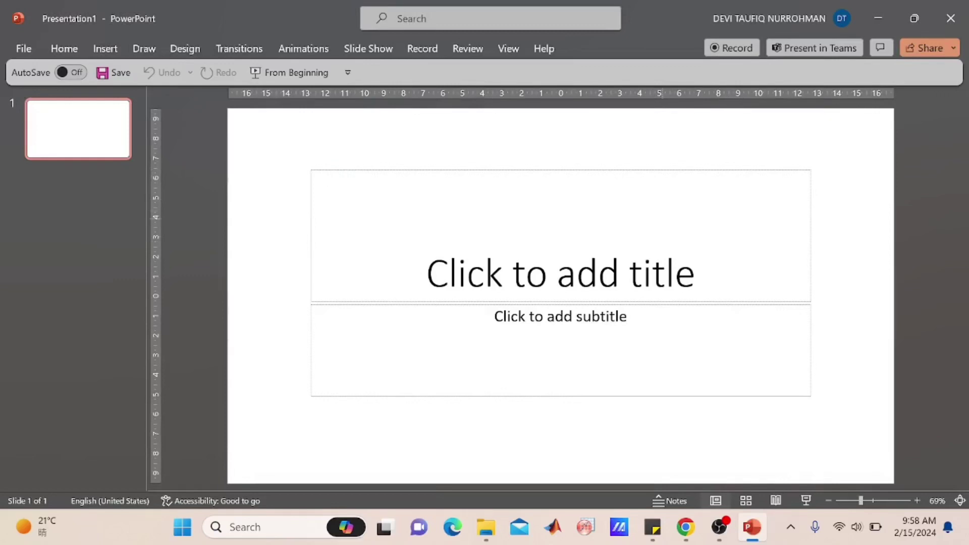
Step: Switch the opening title slide to the Blank layout
{"action": "left_click", "coordinate": [123, 50]}
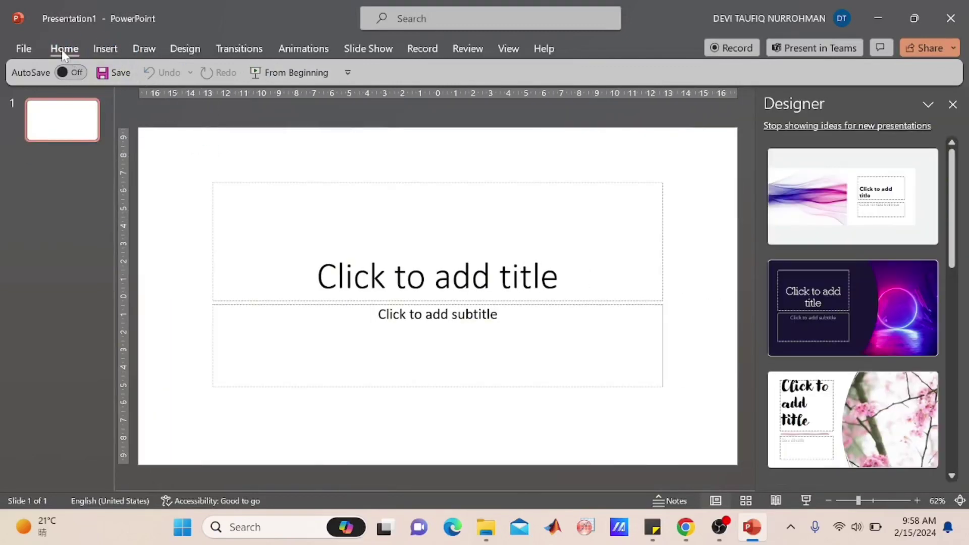
{"action": "left_click", "coordinate": [63, 49]}
{"action": "left_click", "coordinate": [182, 72]}
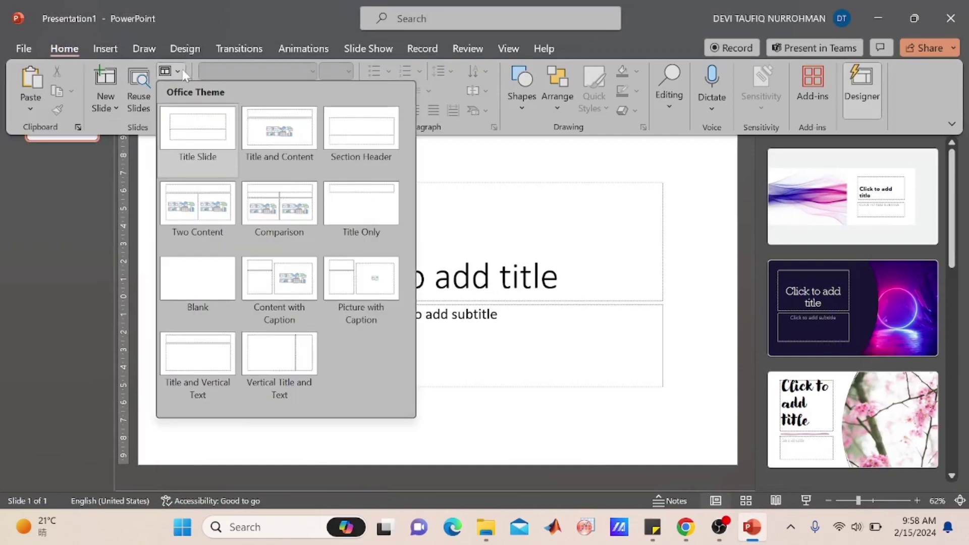
{"action": "left_click", "coordinate": [209, 275]}
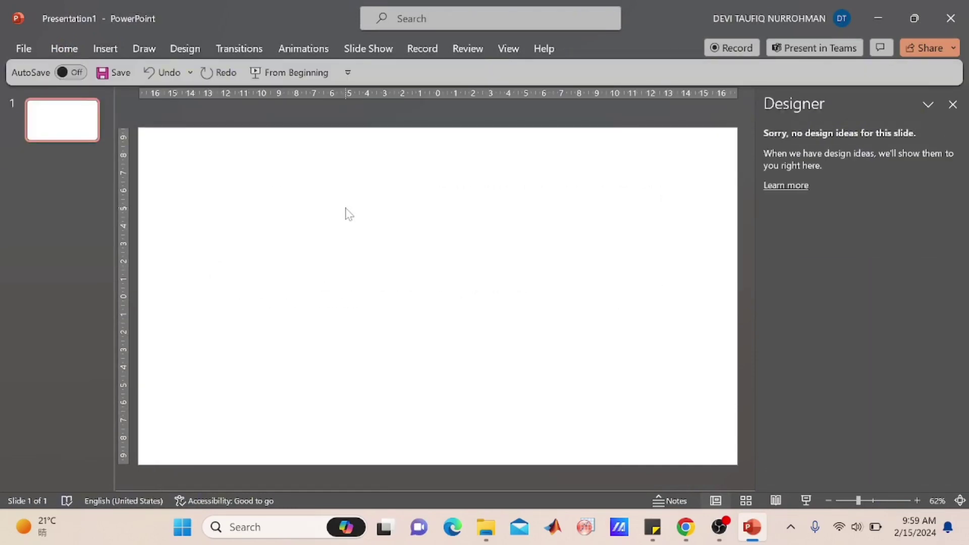
{"action": "left_click", "coordinate": [104, 49]}
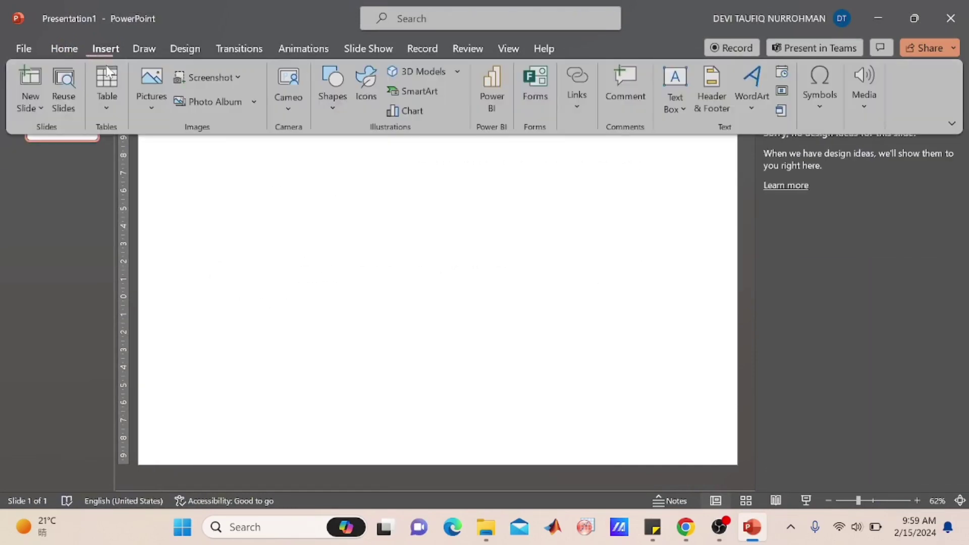
Step: Draw a blue square near the top-left of the slide
{"action": "left_click", "coordinate": [335, 102]}
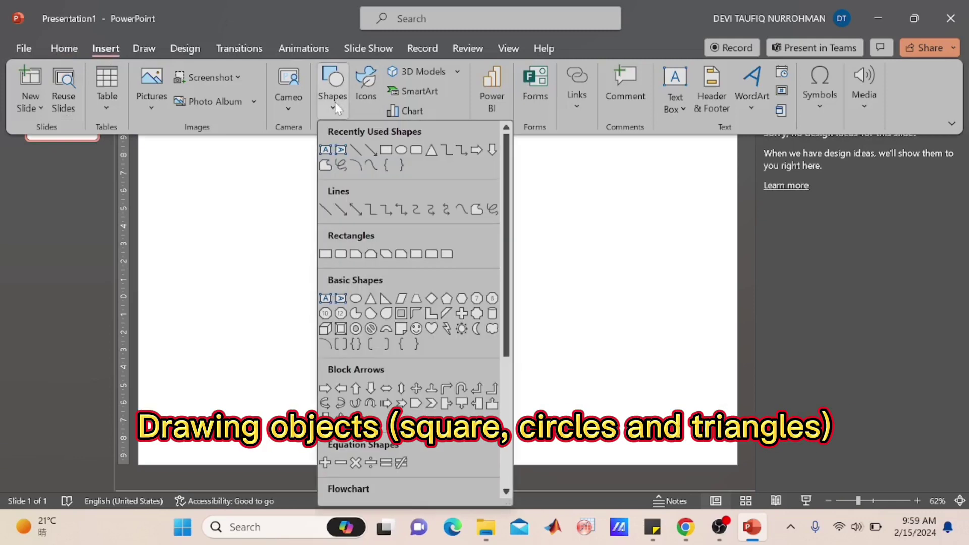
{"action": "left_click", "coordinate": [385, 150]}
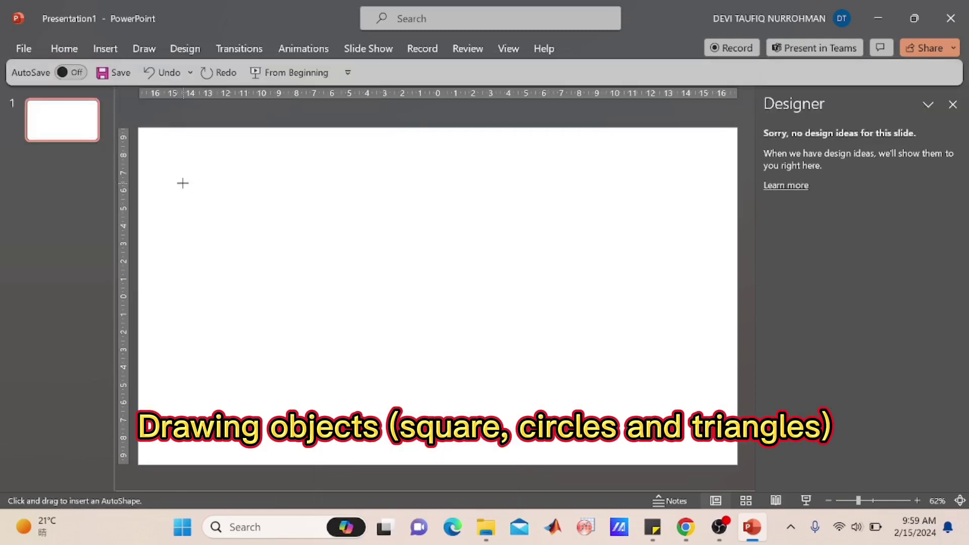
{"action": "left_click_drag", "start_coordinate": [170, 160], "coordinate": [240, 214]}
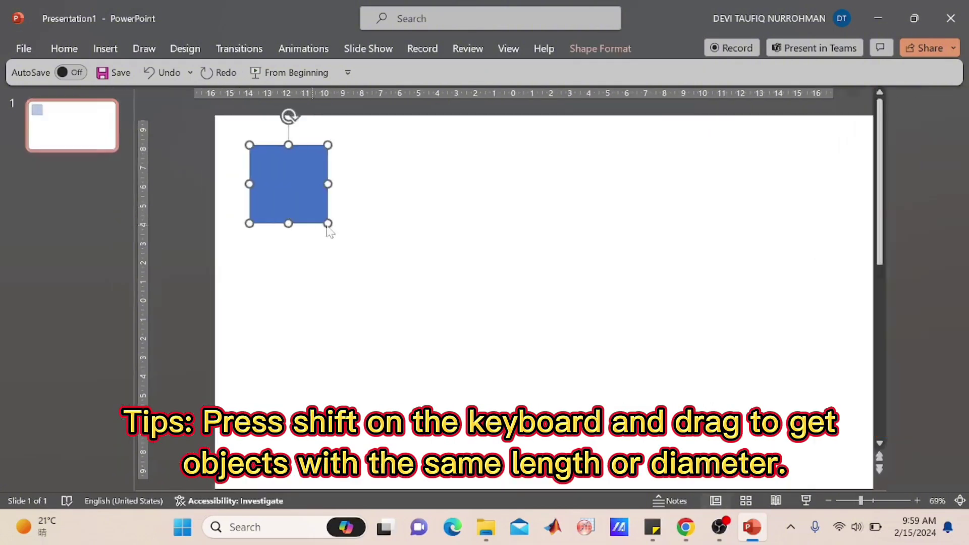
{"action": "left_click", "coordinate": [447, 220]}
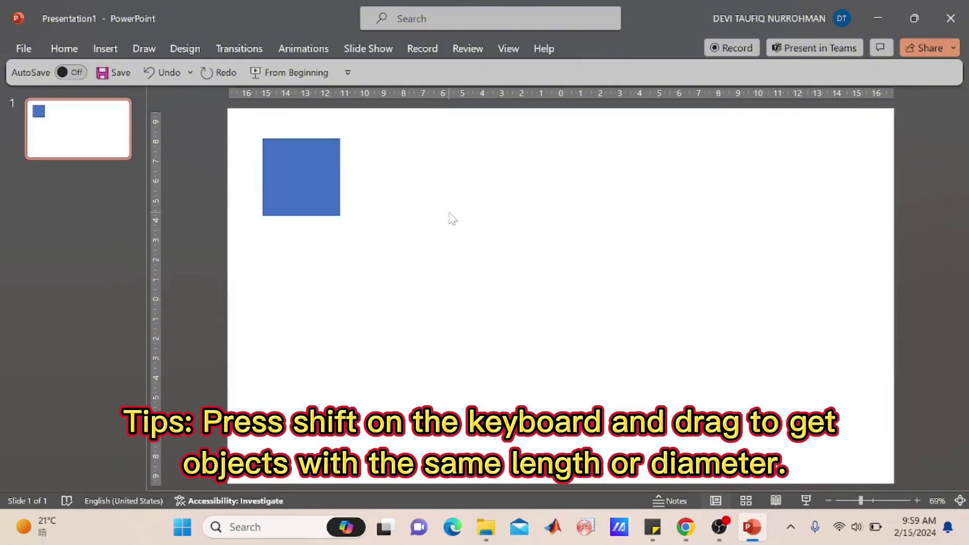
Step: Draw a circle near the top centre of the slide
{"action": "left_click", "coordinate": [106, 50]}
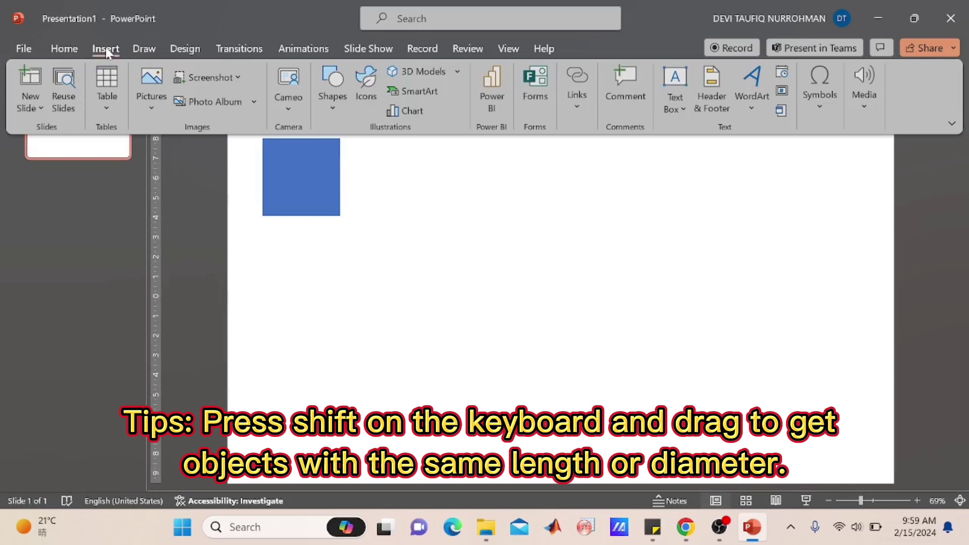
{"action": "left_click", "coordinate": [337, 101]}
{"action": "left_click", "coordinate": [402, 149]}
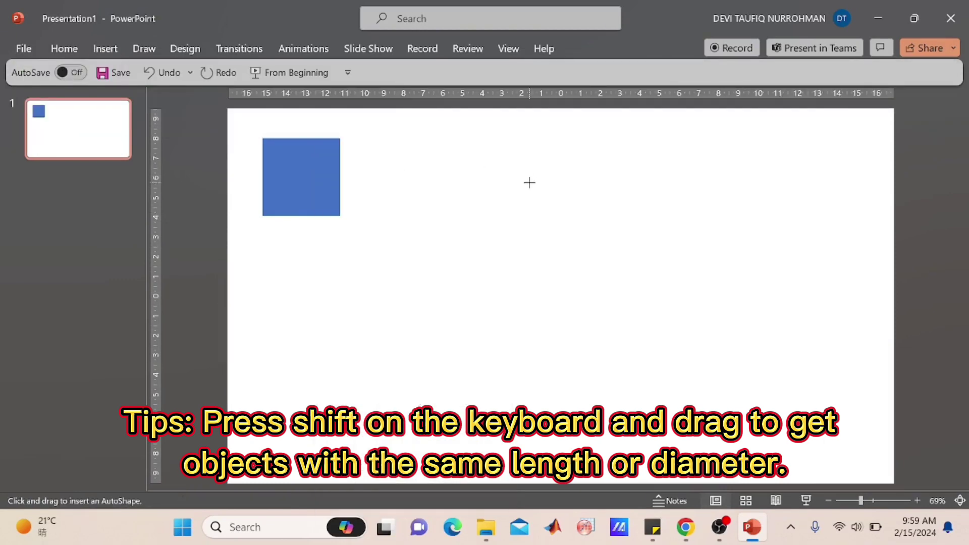
{"action": "left_click_drag", "start_coordinate": [531, 138], "coordinate": [606, 220]}
{"action": "left_click", "coordinate": [704, 262]}
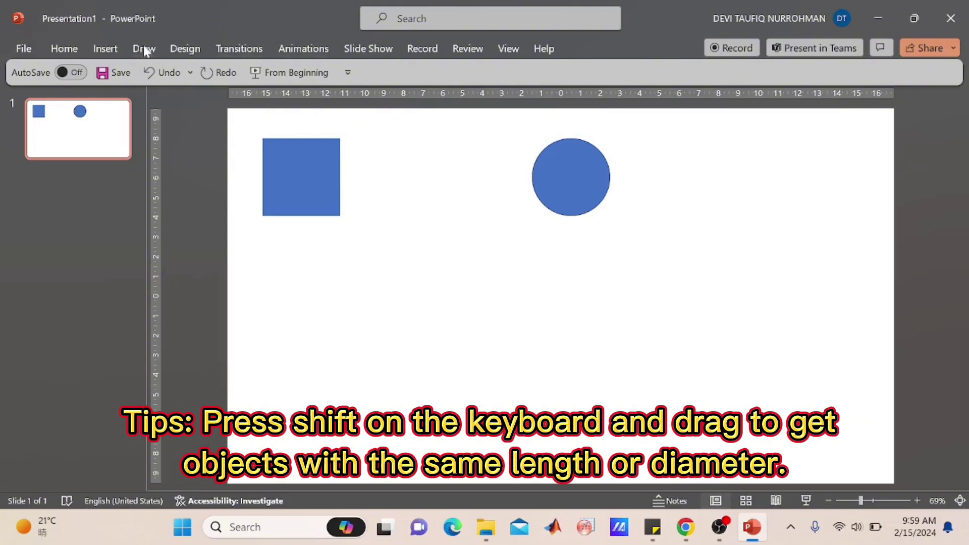
Step: Draw a triangle at the slide's top right
{"action": "left_click", "coordinate": [107, 50]}
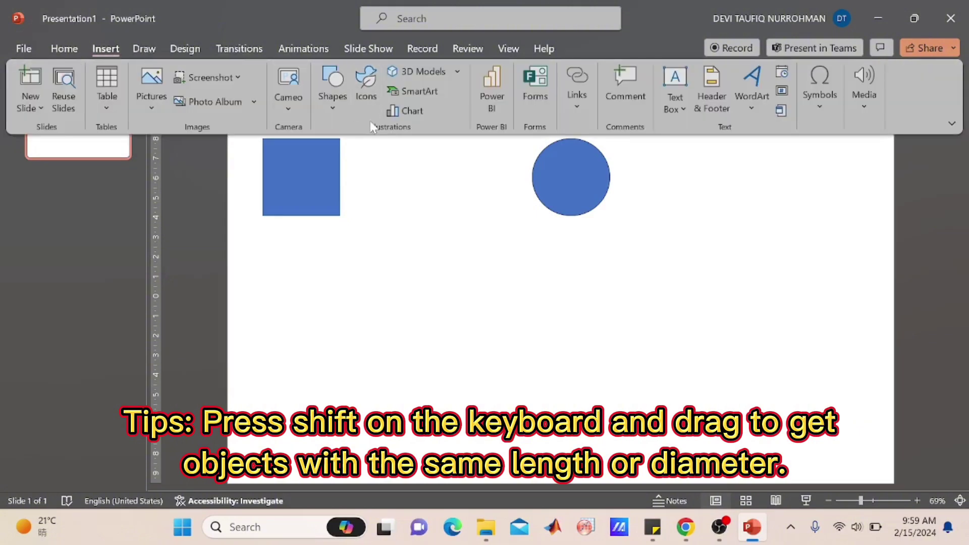
{"action": "left_click", "coordinate": [341, 100]}
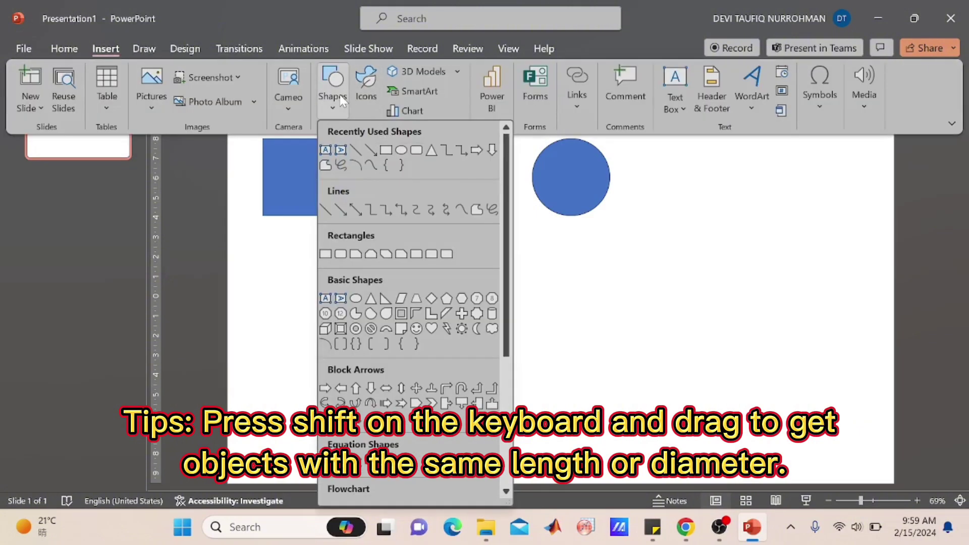
{"action": "left_click", "coordinate": [433, 150]}
{"action": "left_click_drag", "start_coordinate": [765, 146], "coordinate": [825, 238]}
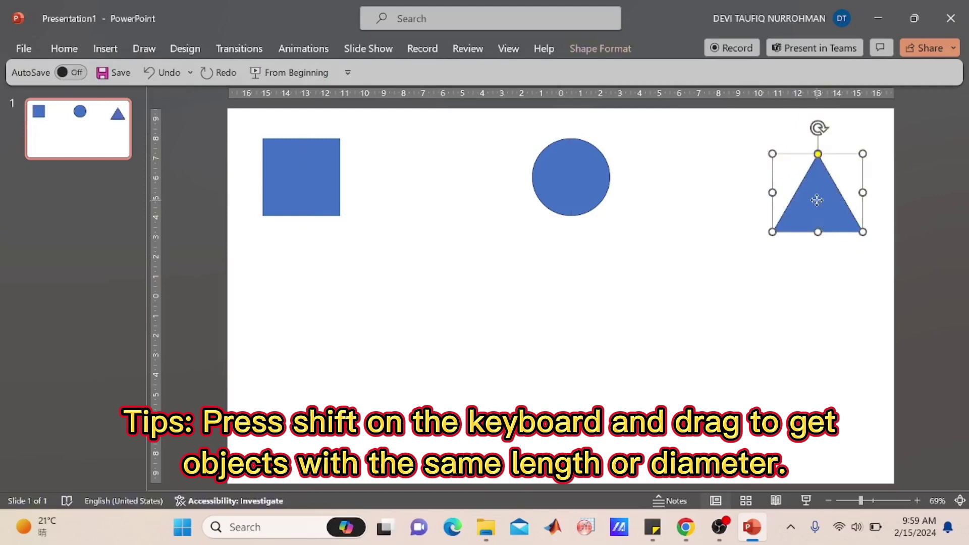
Step: Line up the triangle and circle with the square, then select all three shapes
{"action": "left_click_drag", "start_coordinate": [816, 200], "coordinate": [800, 186]}
{"action": "left_click_drag", "start_coordinate": [555, 173], "coordinate": [547, 171]}
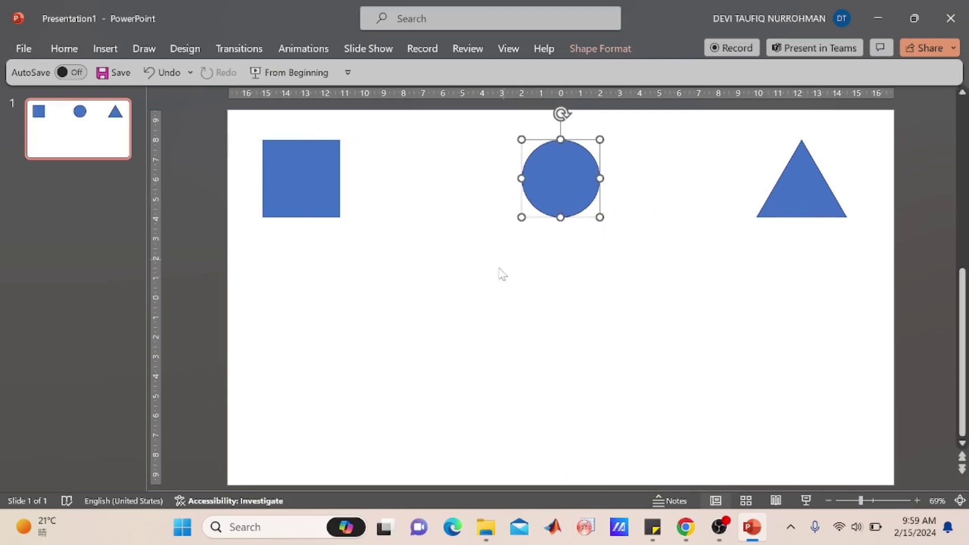
{"action": "left_click", "coordinate": [497, 283]}
{"action": "left_click_drag", "start_coordinate": [169, 252], "coordinate": [894, 120]}
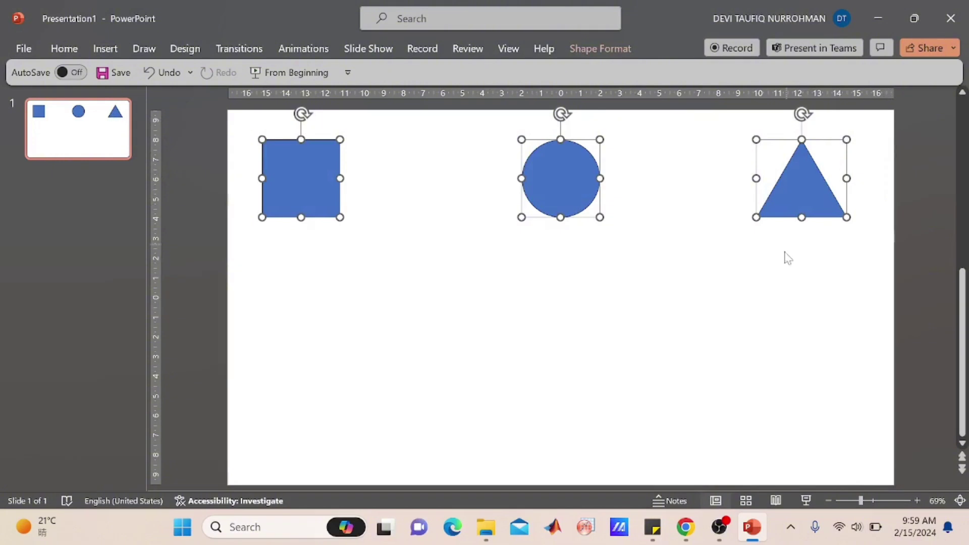
Step: Set No Outline on the square, circle and triangle, then select just the square
{"action": "left_click", "coordinate": [65, 48]}
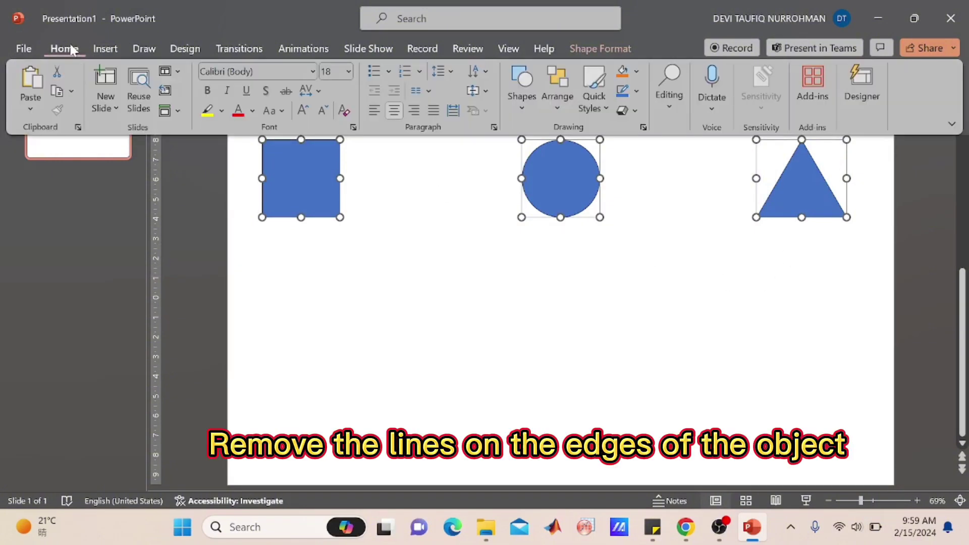
{"action": "left_click", "coordinate": [637, 91]}
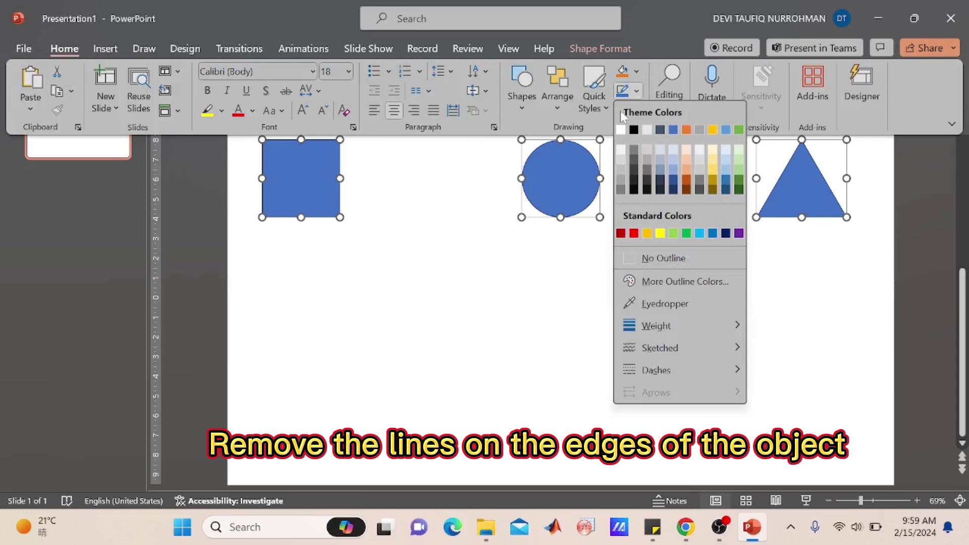
{"action": "left_click", "coordinate": [688, 257]}
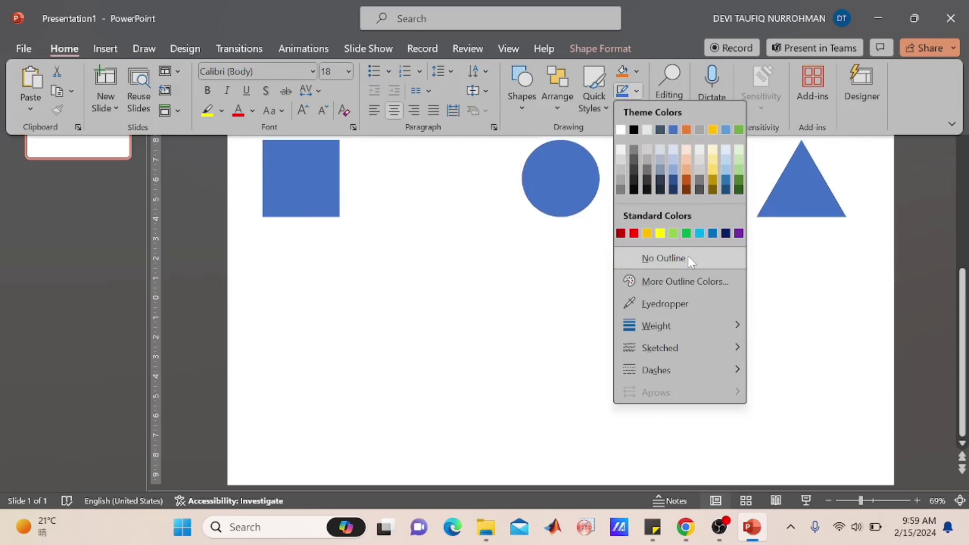
{"action": "left_click", "coordinate": [466, 291]}
{"action": "left_click", "coordinate": [416, 233]}
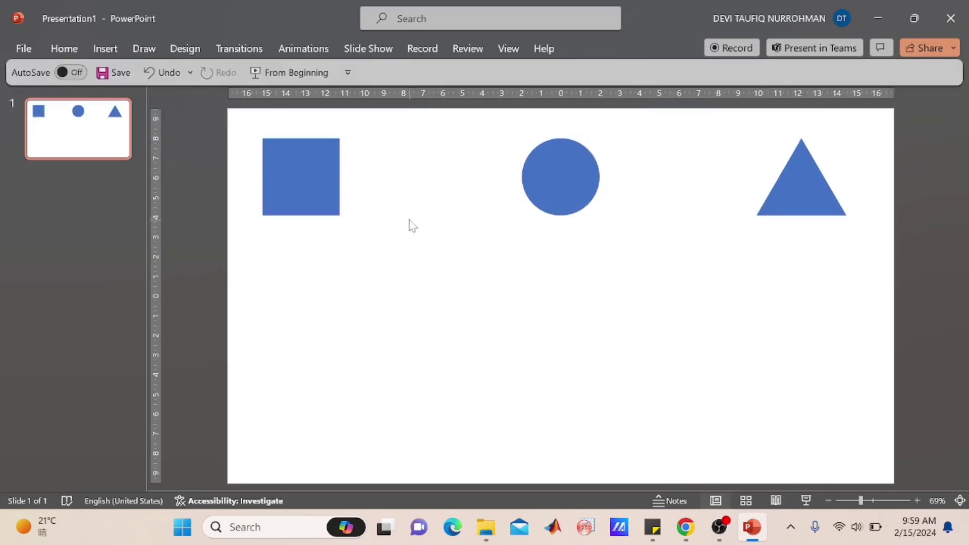
{"action": "left_click", "coordinate": [289, 162]}
Step: Copy the blue square, paste it, and drag the copy directly below the original
{"action": "right_click", "coordinate": [291, 167]}
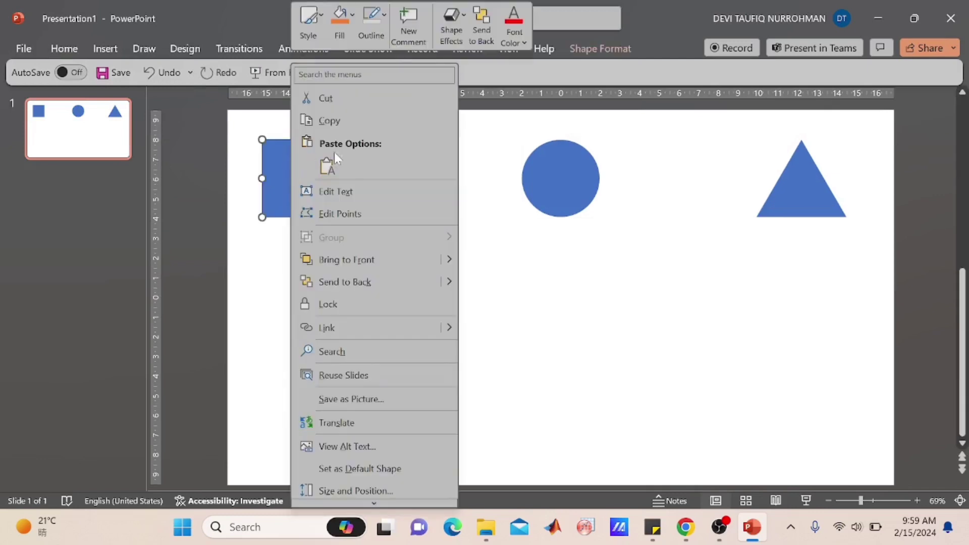
{"action": "left_click", "coordinate": [347, 118]}
{"action": "left_click", "coordinate": [280, 270]}
{"action": "right_click", "coordinate": [279, 269]}
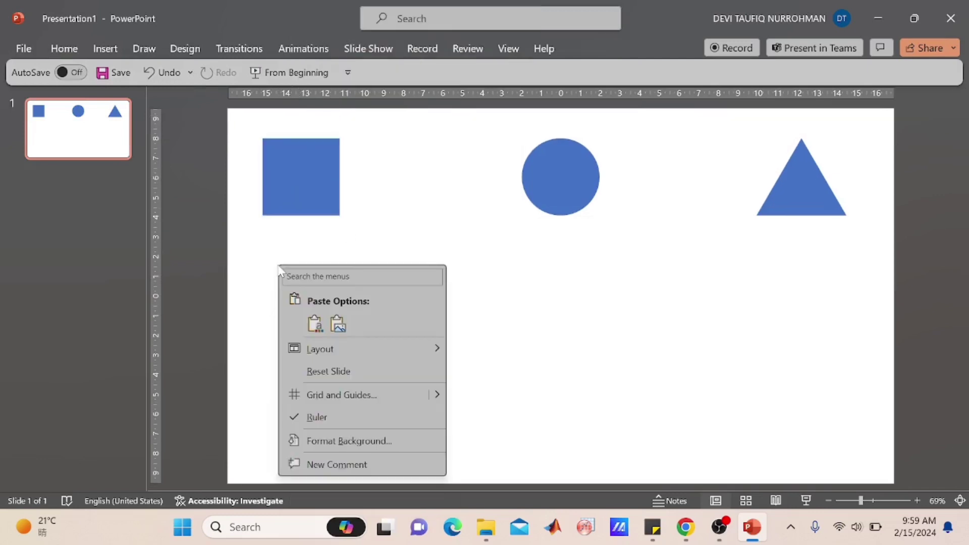
{"action": "left_click", "coordinate": [338, 324]}
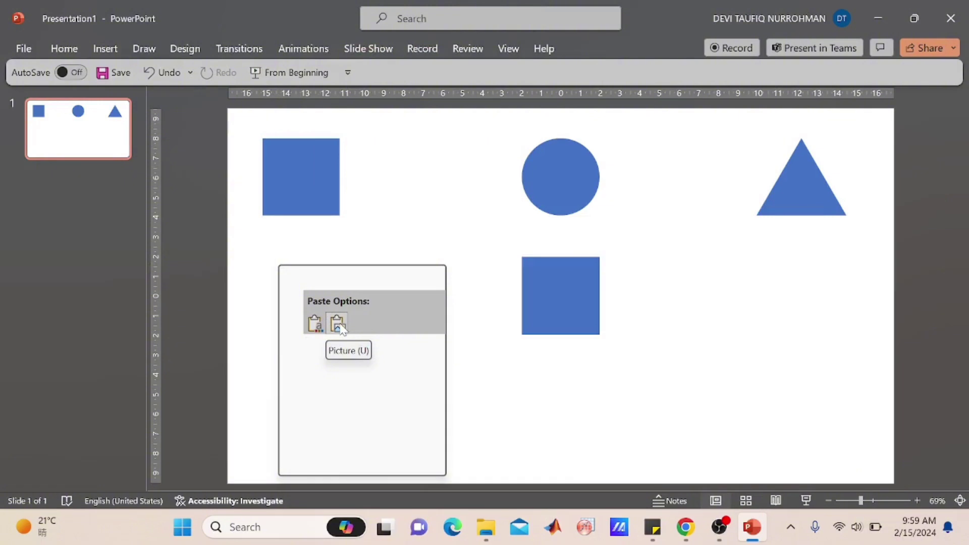
{"action": "left_click", "coordinate": [315, 323]}
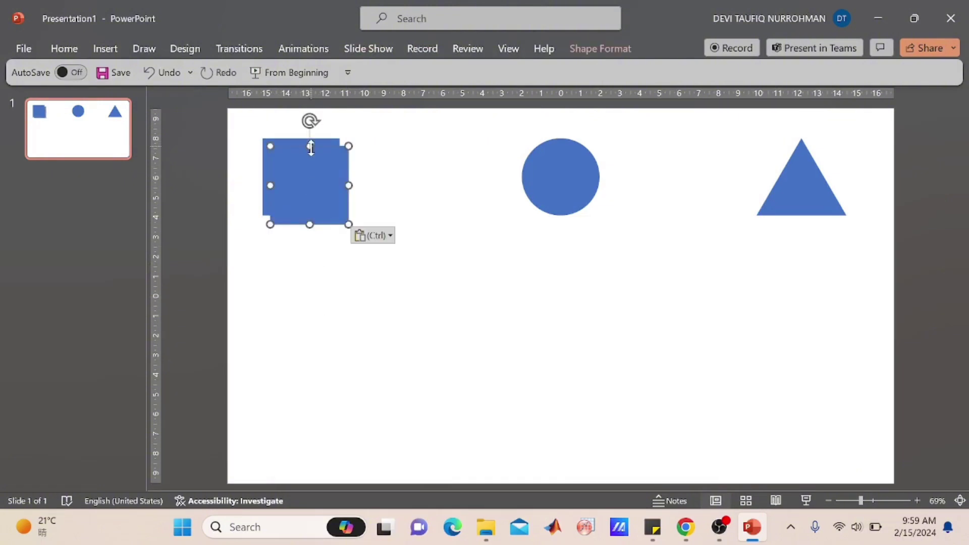
{"action": "left_click_drag", "start_coordinate": [311, 154], "coordinate": [301, 267]}
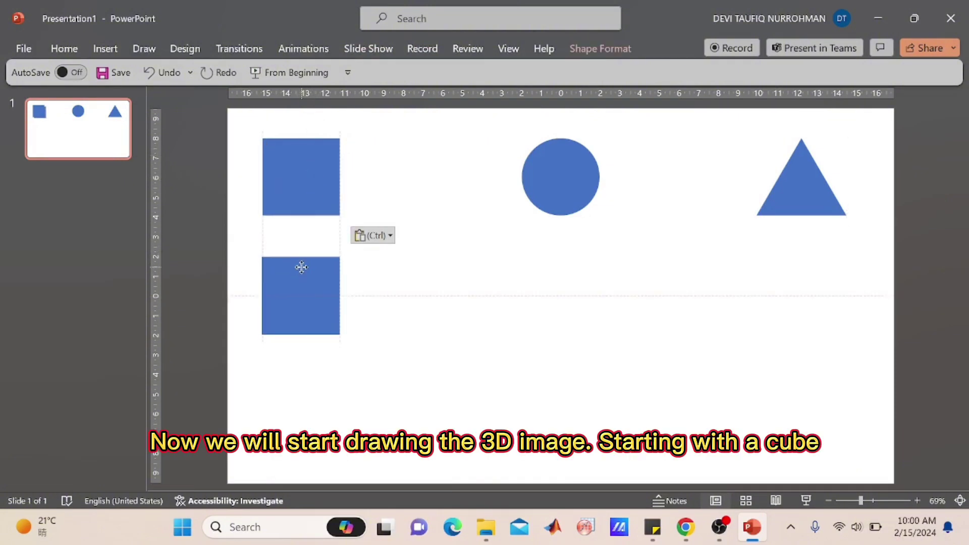
{"action": "left_click", "coordinate": [422, 310]}
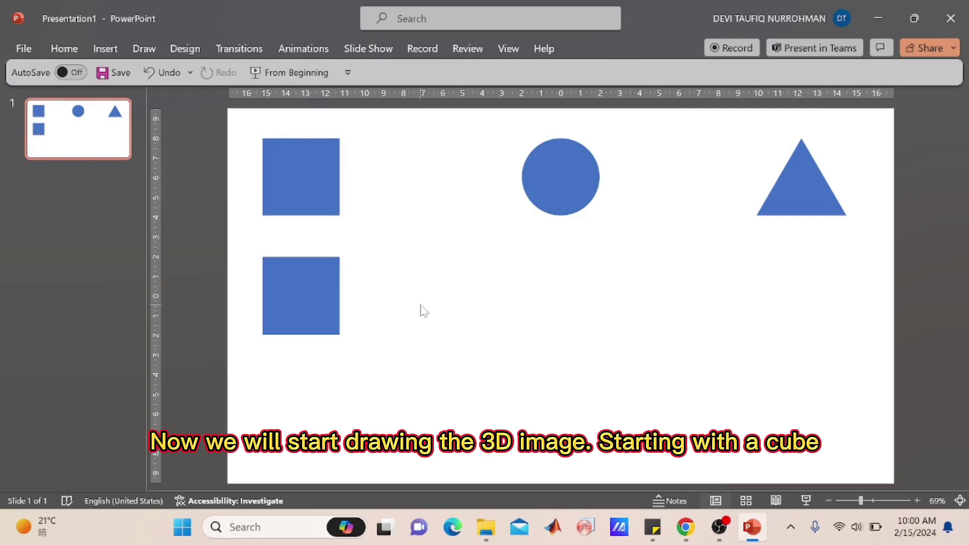
{"action": "left_click", "coordinate": [293, 316]}
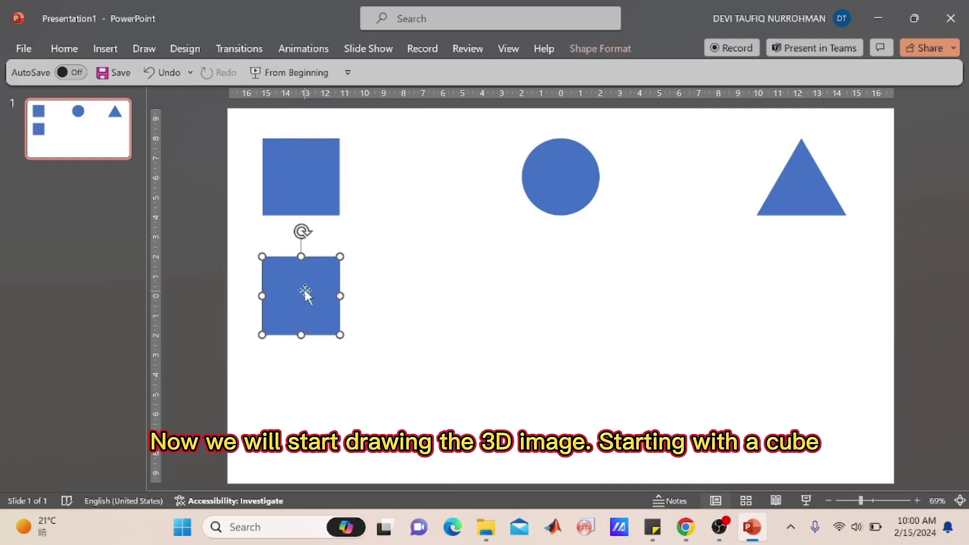
{"action": "left_click", "coordinate": [611, 54]}
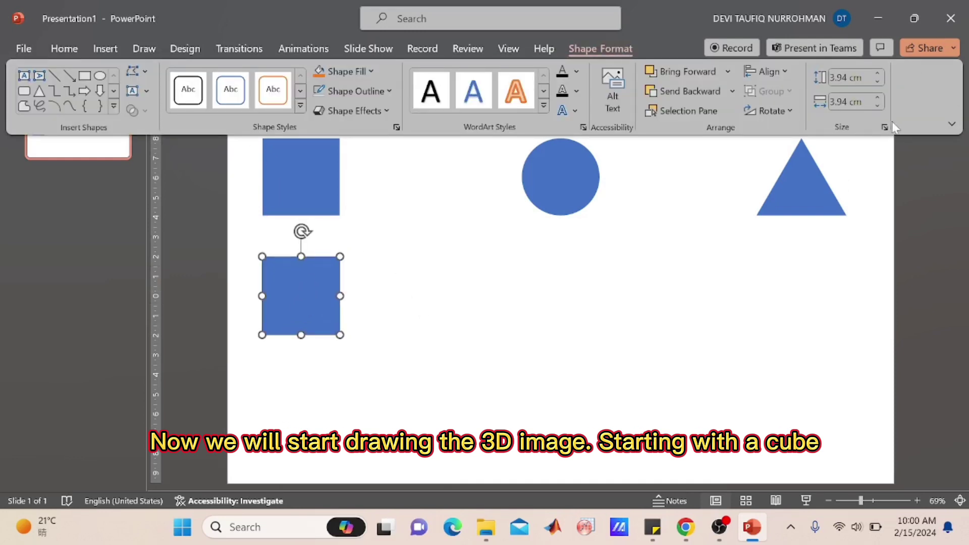
Step: Apply the Off Axis 1: Right 3-D rotation preset to the lower square (X 334°, Y 18°)
{"action": "left_click", "coordinate": [884, 127]}
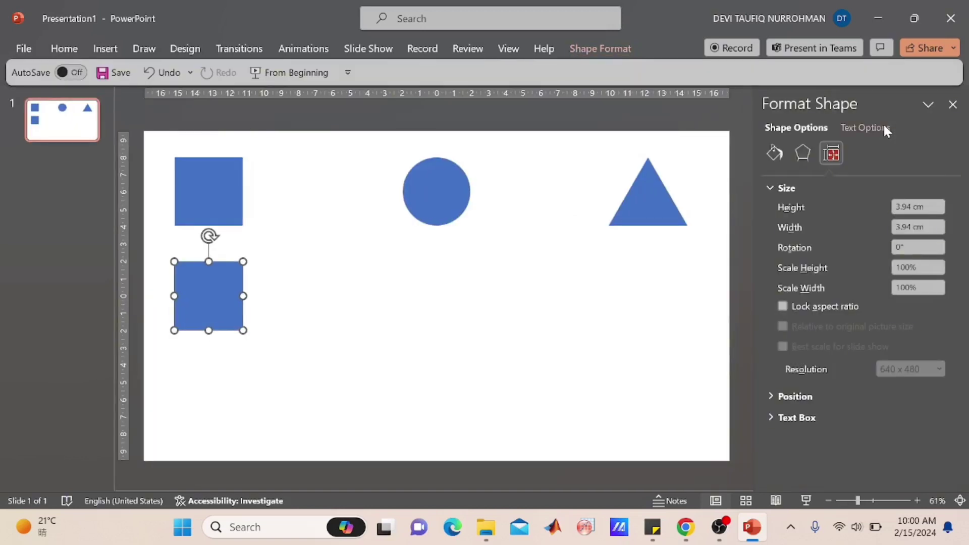
{"action": "left_click", "coordinate": [801, 152]}
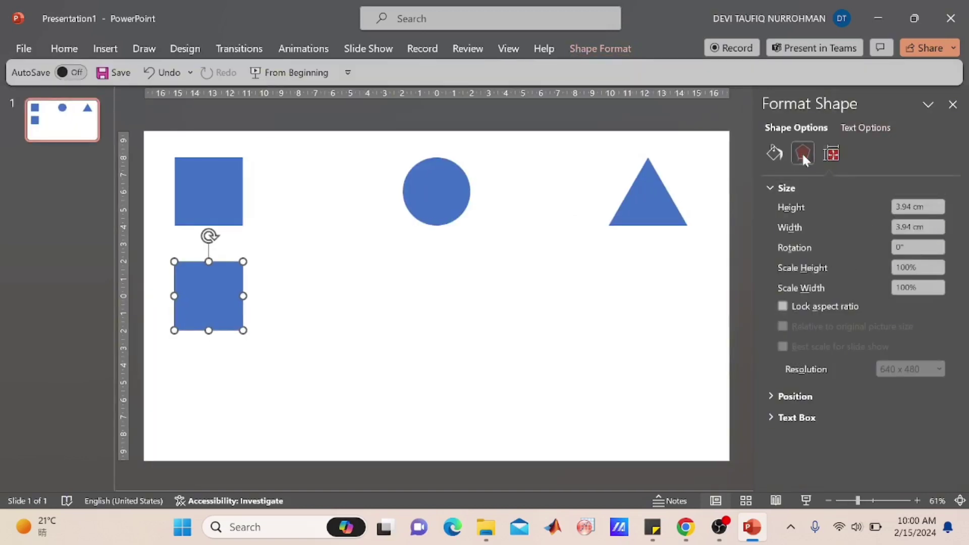
{"action": "left_click", "coordinate": [802, 295]}
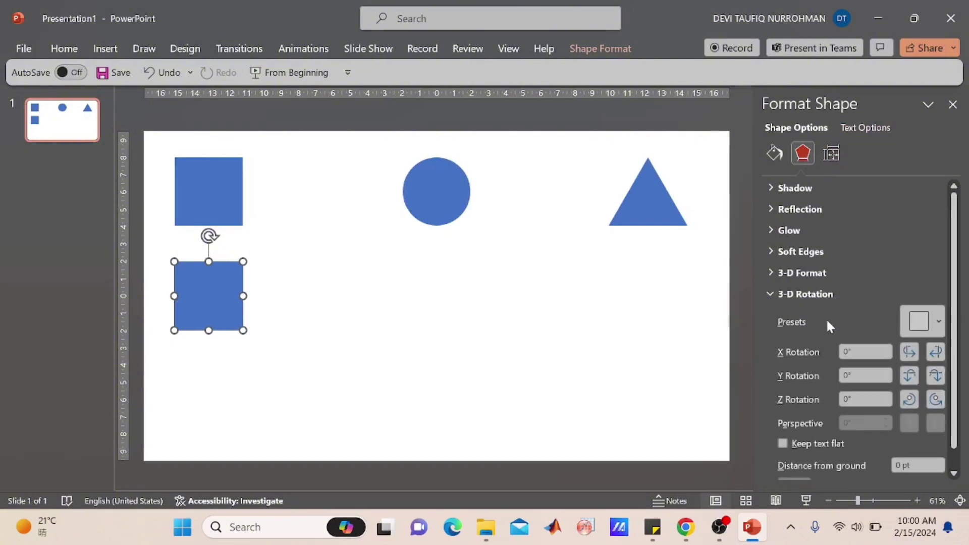
{"action": "left_click", "coordinate": [938, 322]}
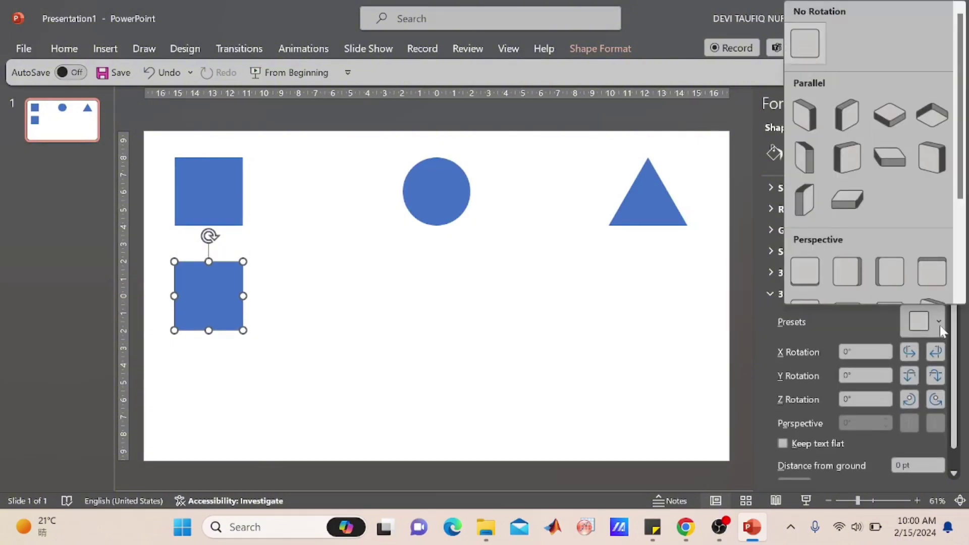
{"action": "left_click", "coordinate": [862, 159]}
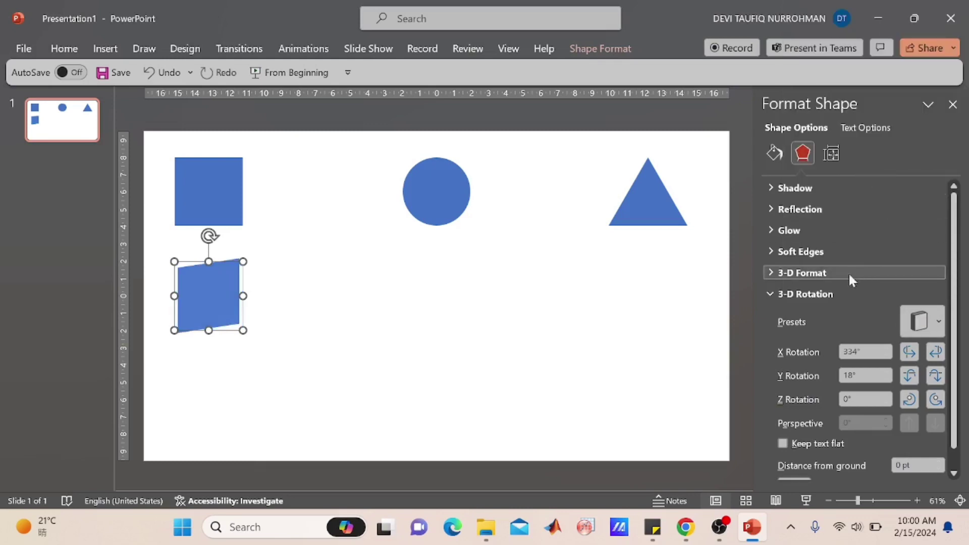
{"action": "scroll", "coordinate": [851, 316], "scroll_direction": "down", "scroll_amount": 1}
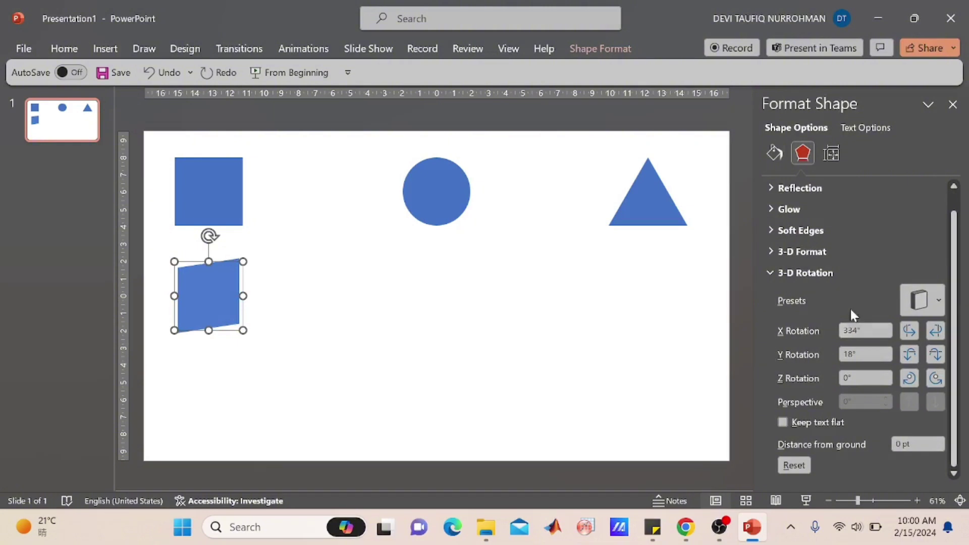
Step: Enter a 3-D Format depth of 120 pt for the tilted lower square
{"action": "left_click", "coordinate": [839, 251]}
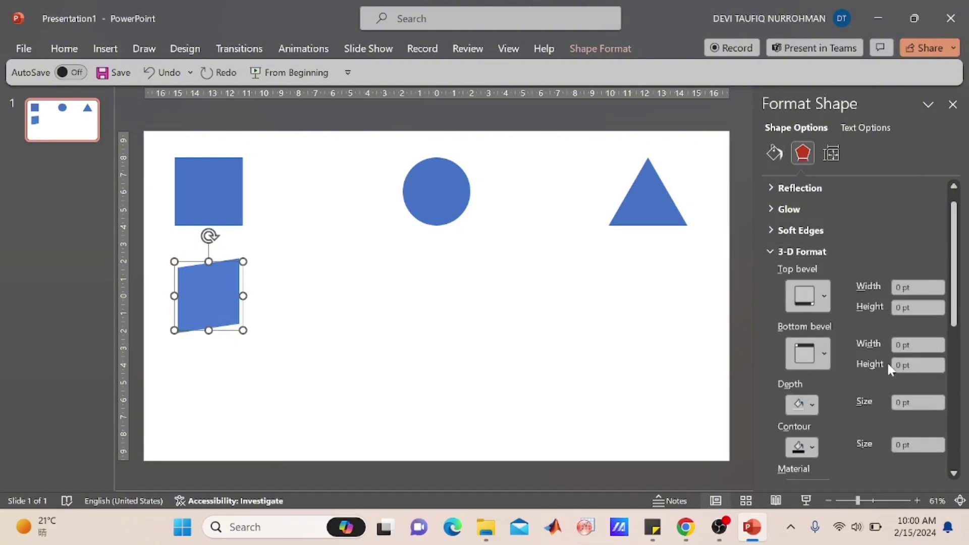
{"action": "scroll", "coordinate": [855, 386], "scroll_direction": "down", "scroll_amount": 3}
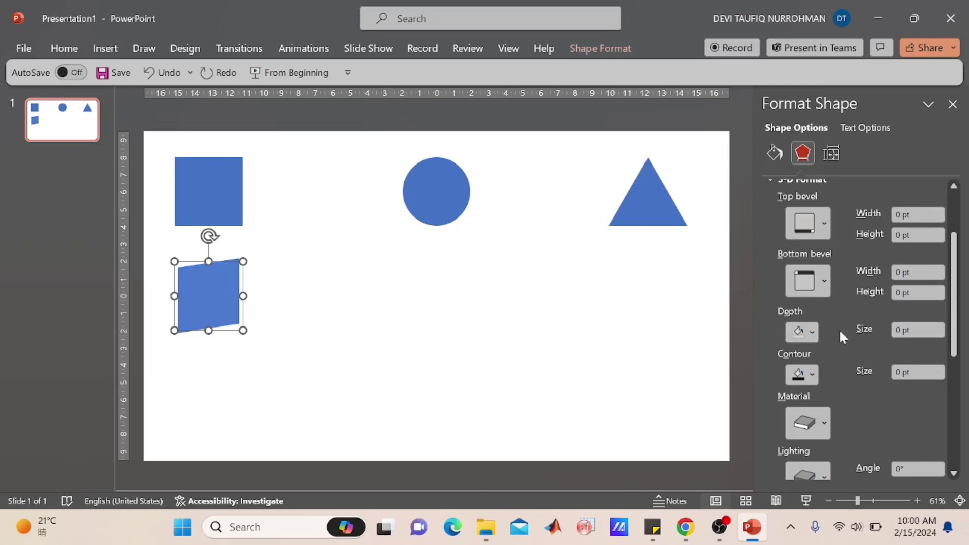
{"action": "left_click", "coordinate": [894, 330]}
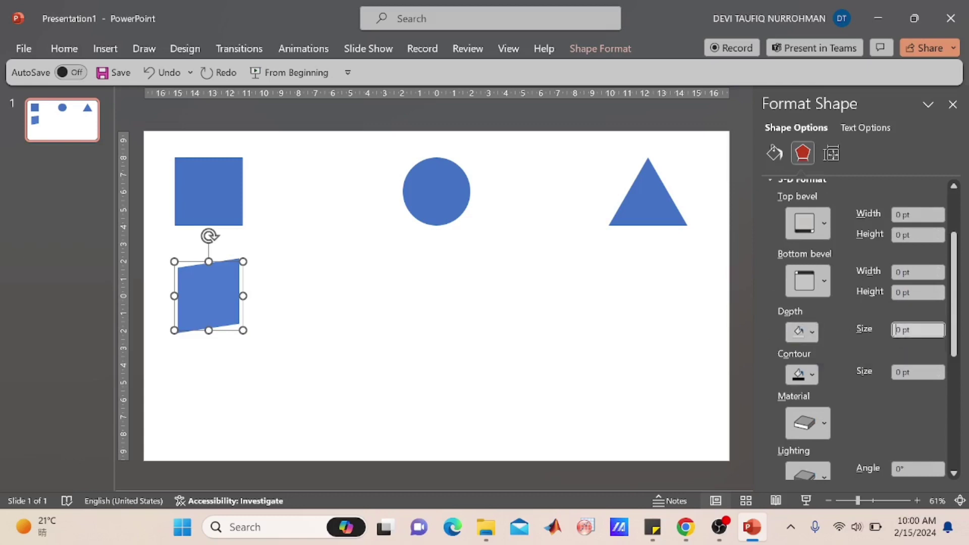
{"action": "type", "text": "5"}
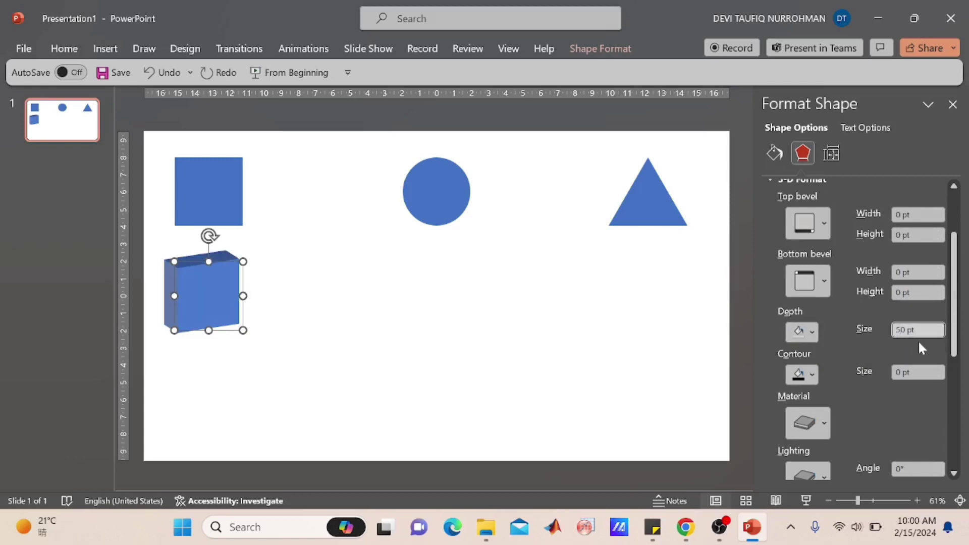
{"action": "key", "text": "BackSpace"}
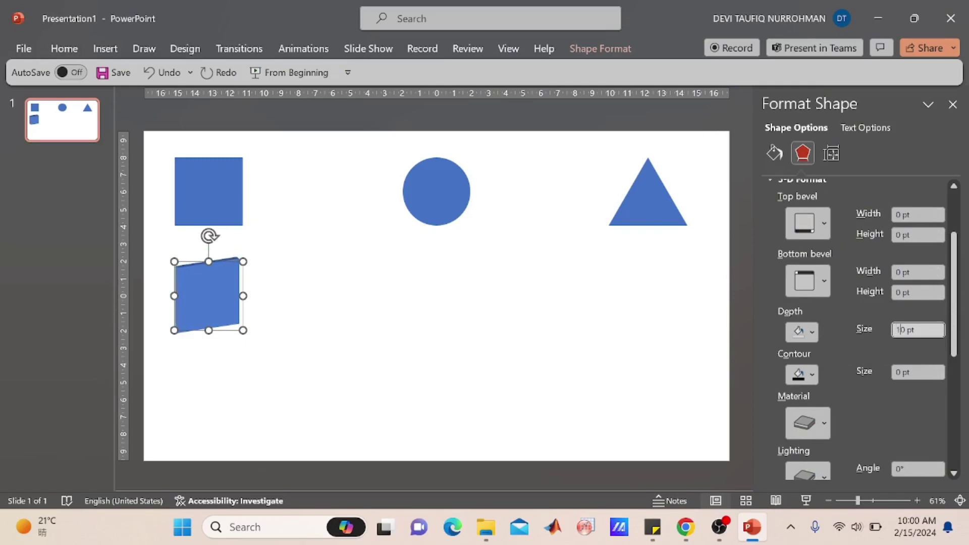
{"action": "type", "text": "10"}
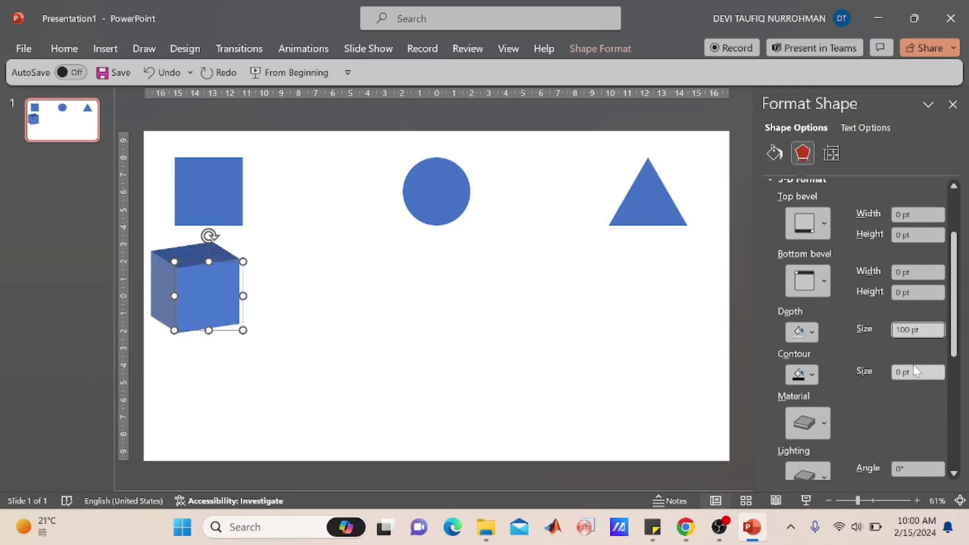
{"action": "key", "text": "BackSpace"}
{"action": "type", "text": "5"}
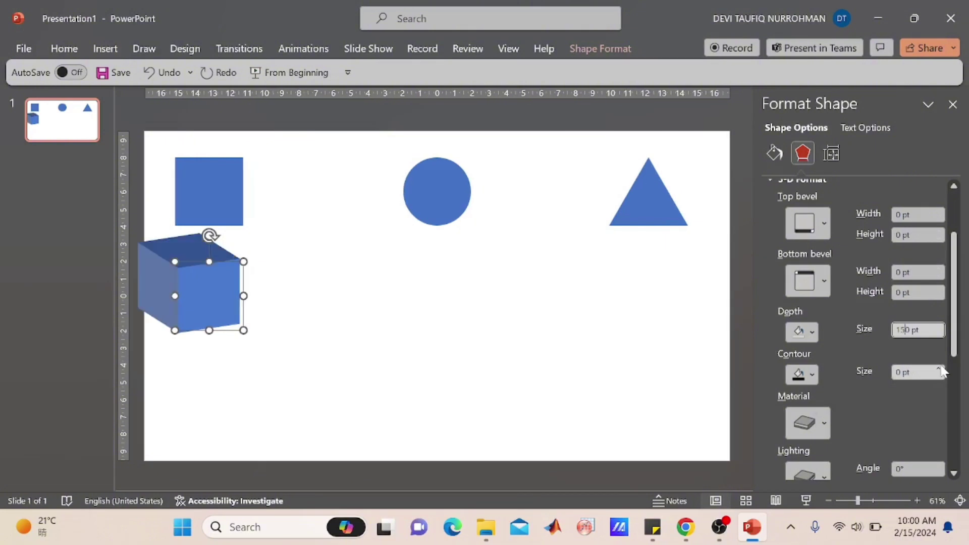
{"action": "key", "text": "BackSpace"}
Step: Finish the cube's depth value and move the cube down and to the right
{"action": "type", "text": "2"}
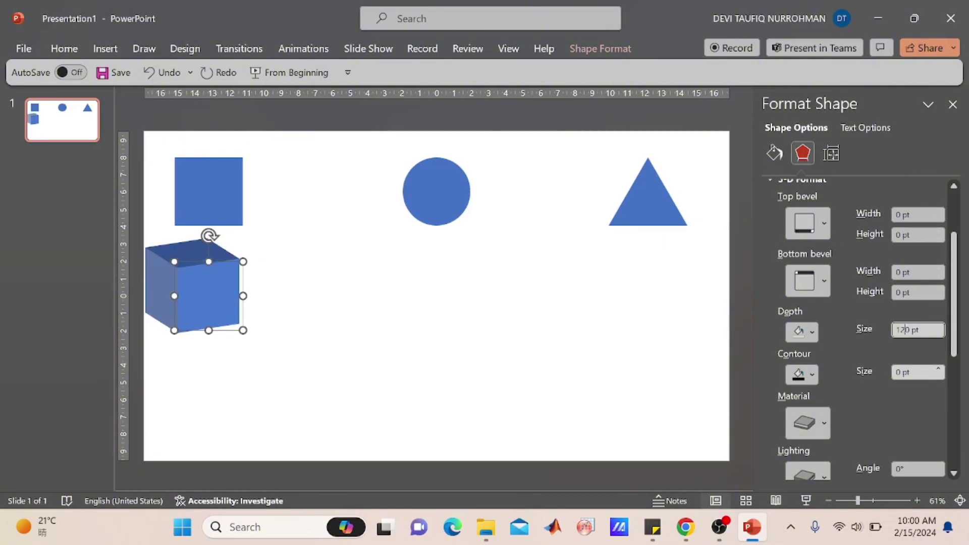
{"action": "left_click", "coordinate": [333, 322]}
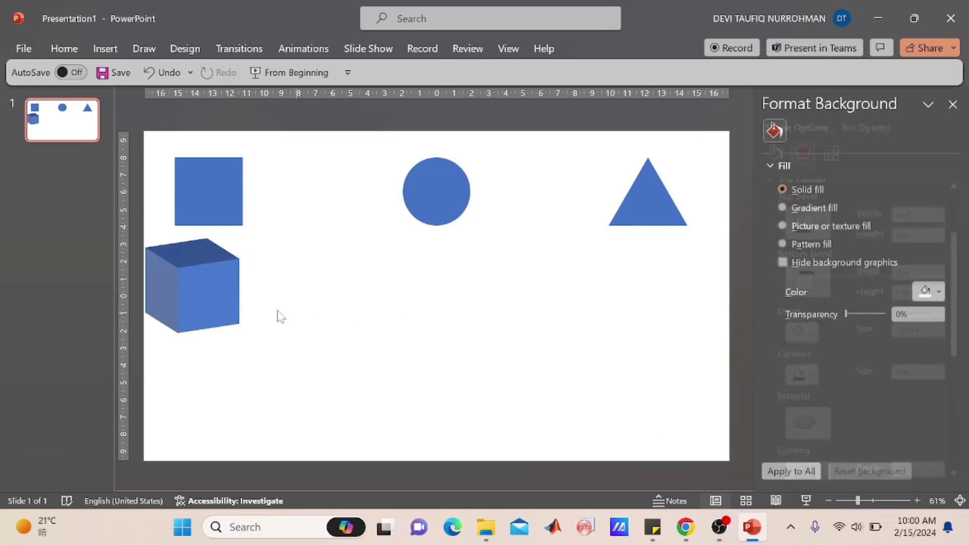
{"action": "left_click", "coordinate": [217, 293]}
{"action": "left_click_drag", "start_coordinate": [217, 293], "coordinate": [242, 310]}
{"action": "left_click", "coordinate": [353, 317]}
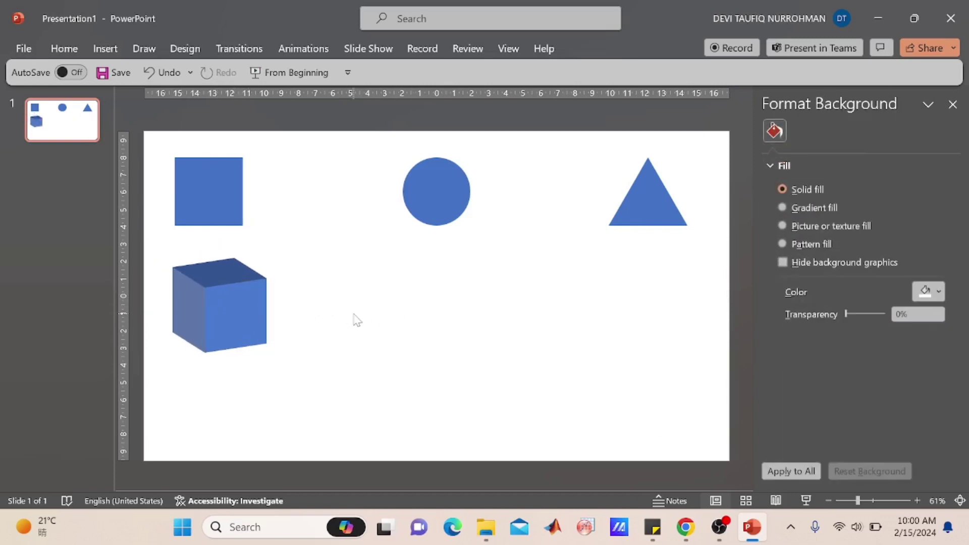
Step: Paste a copy of the top square at the slide's bottom and nudge the cube and square into line
{"action": "left_click", "coordinate": [221, 182]}
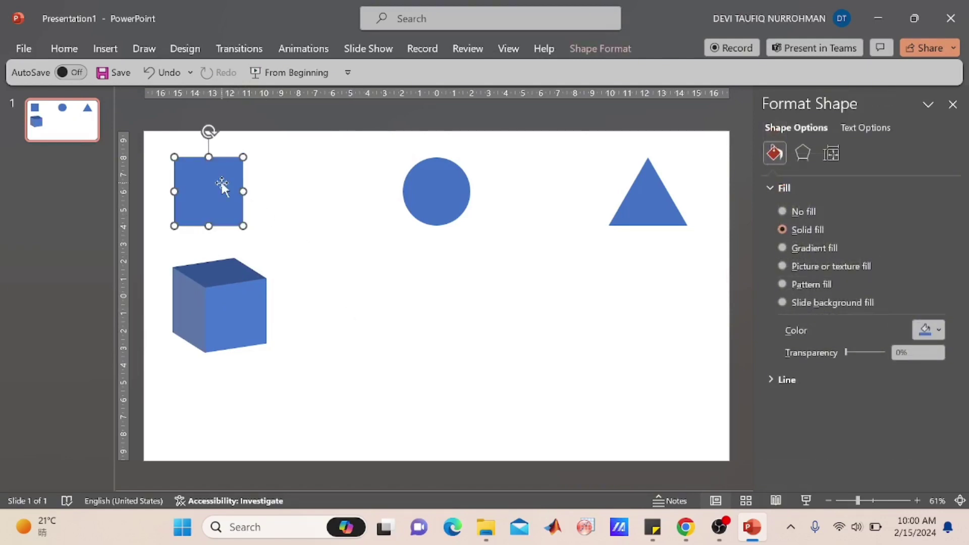
{"action": "right_click", "coordinate": [222, 182]}
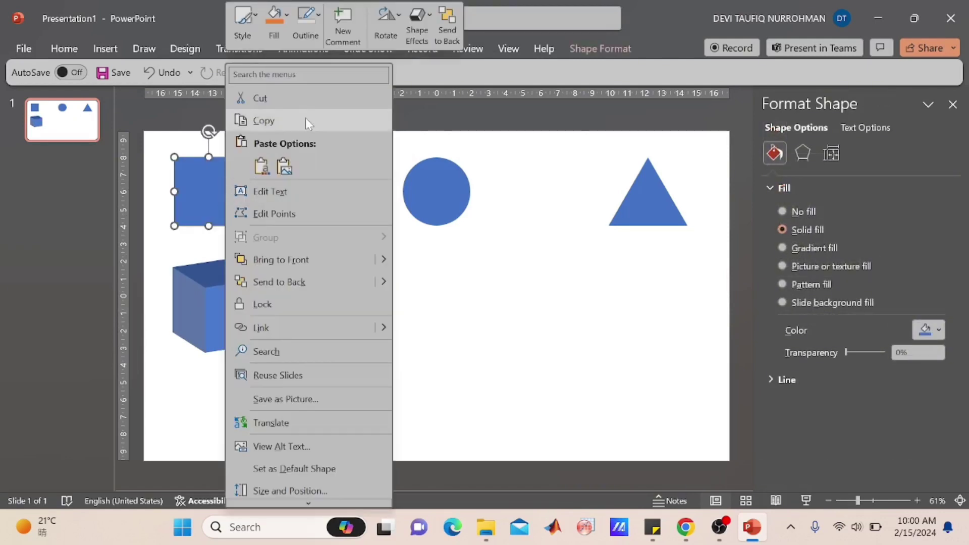
{"action": "key", "text": "Escape"}
{"action": "right_click", "coordinate": [183, 408]}
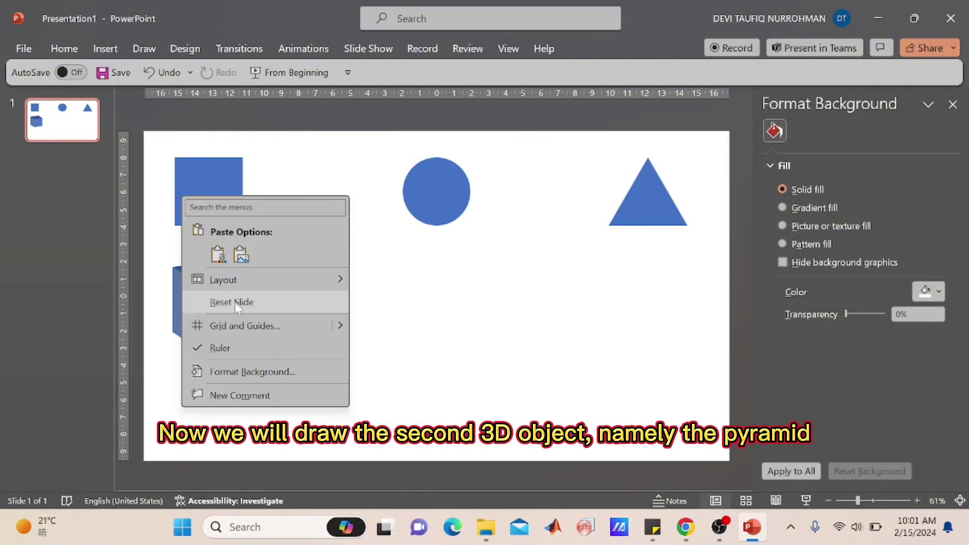
{"action": "left_click", "coordinate": [218, 254]}
{"action": "left_click_drag", "start_coordinate": [212, 190], "coordinate": [209, 417]}
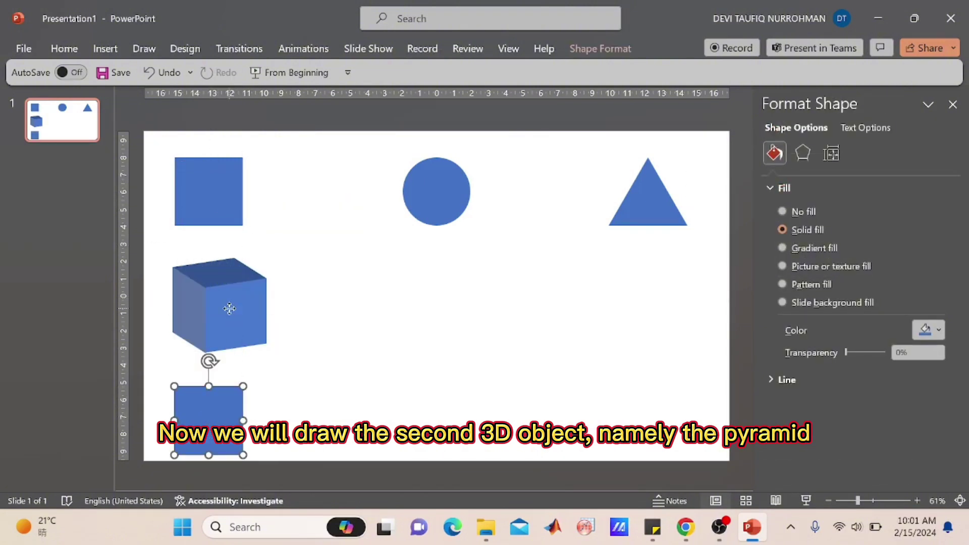
{"action": "left_click_drag", "start_coordinate": [230, 309], "coordinate": [232, 294]}
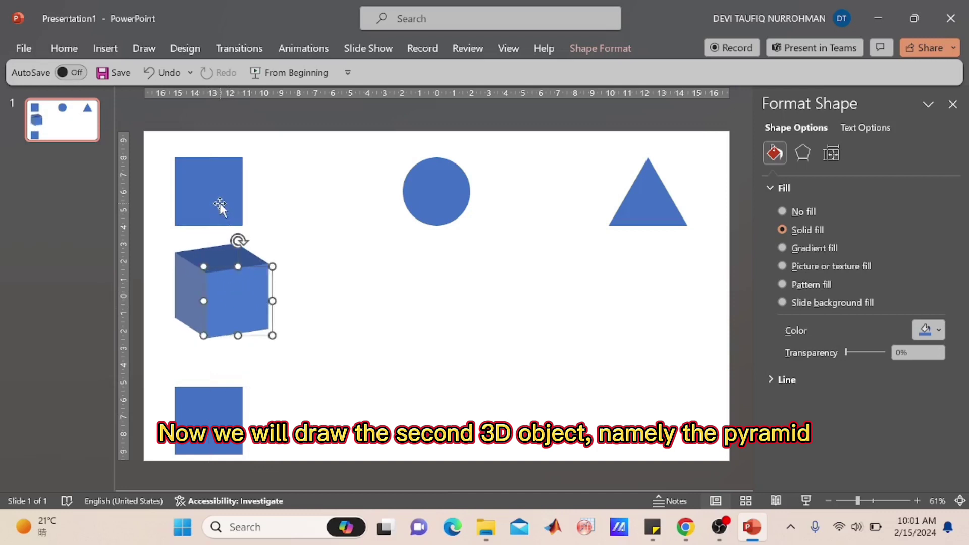
{"action": "left_click_drag", "start_coordinate": [218, 203], "coordinate": [219, 189]}
{"action": "left_click_drag", "start_coordinate": [223, 287], "coordinate": [223, 277]}
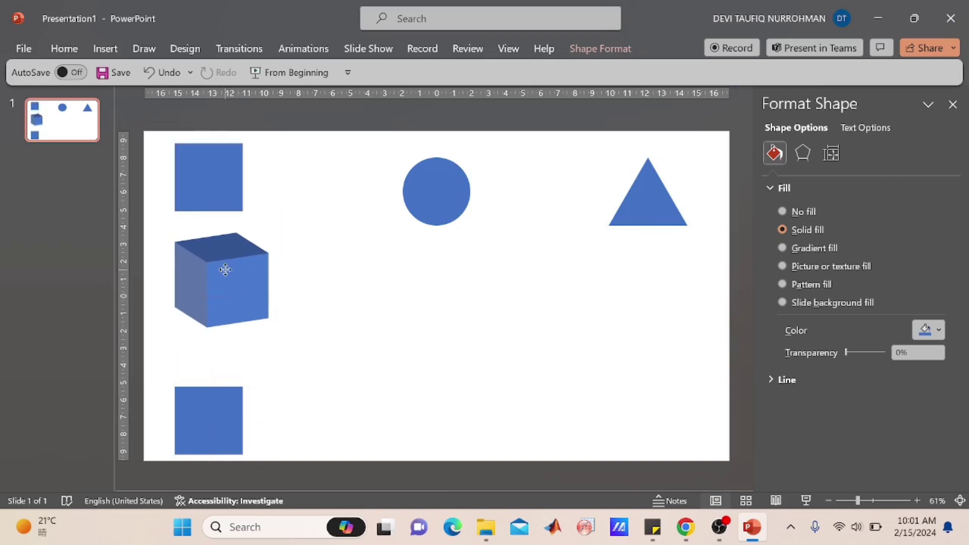
Step: Apply a flat Parallel 3-D rotation preset to the bottom square (X 53.5°, Y 301.3°, Z 302.4°)
{"action": "left_click", "coordinate": [211, 433]}
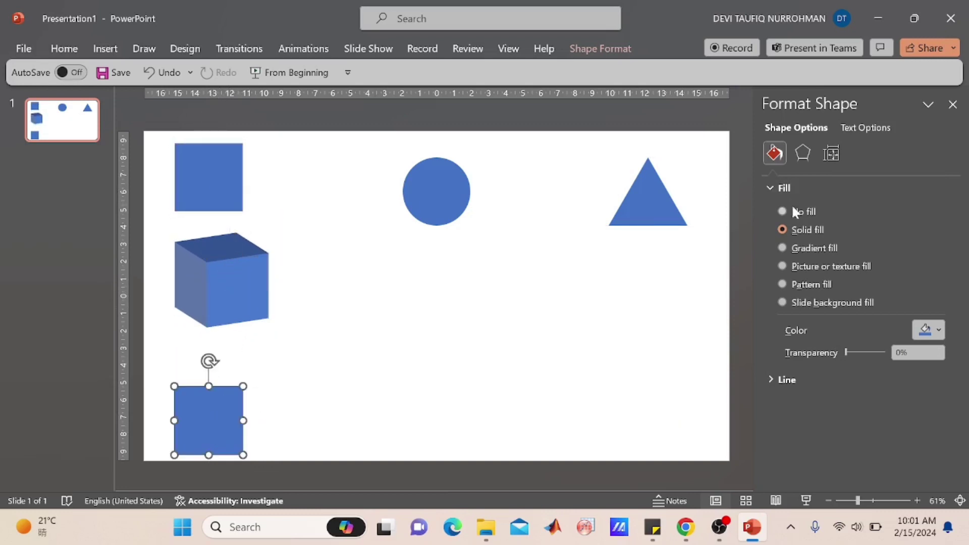
{"action": "left_click", "coordinate": [807, 144]}
{"action": "scroll", "coordinate": [854, 398], "scroll_direction": "down", "scroll_amount": 5}
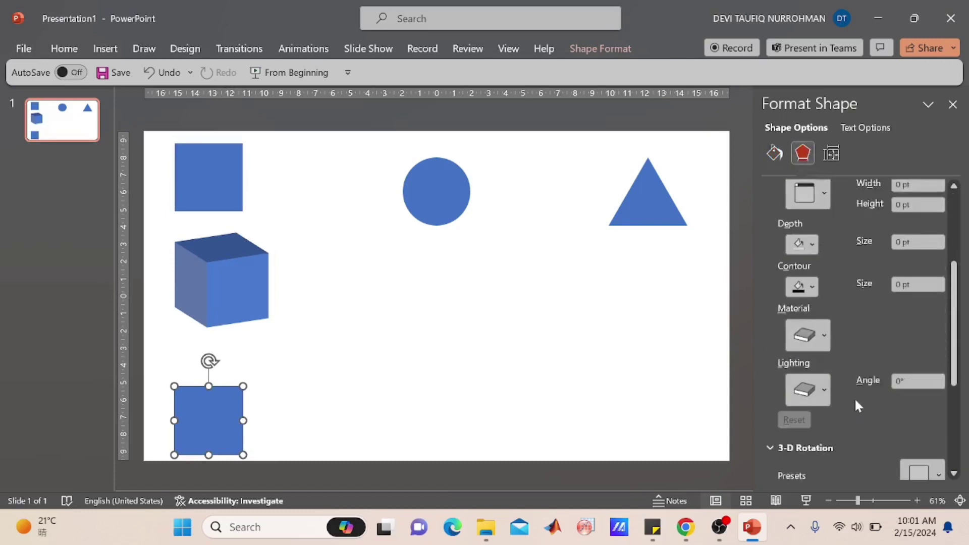
{"action": "scroll", "coordinate": [853, 392], "scroll_direction": "down", "scroll_amount": 1}
{"action": "scroll", "coordinate": [853, 392], "scroll_direction": "down", "scroll_amount": 2}
{"action": "scroll", "coordinate": [856, 398], "scroll_direction": "down", "scroll_amount": 1}
{"action": "scroll", "coordinate": [856, 399], "scroll_direction": "down", "scroll_amount": 1}
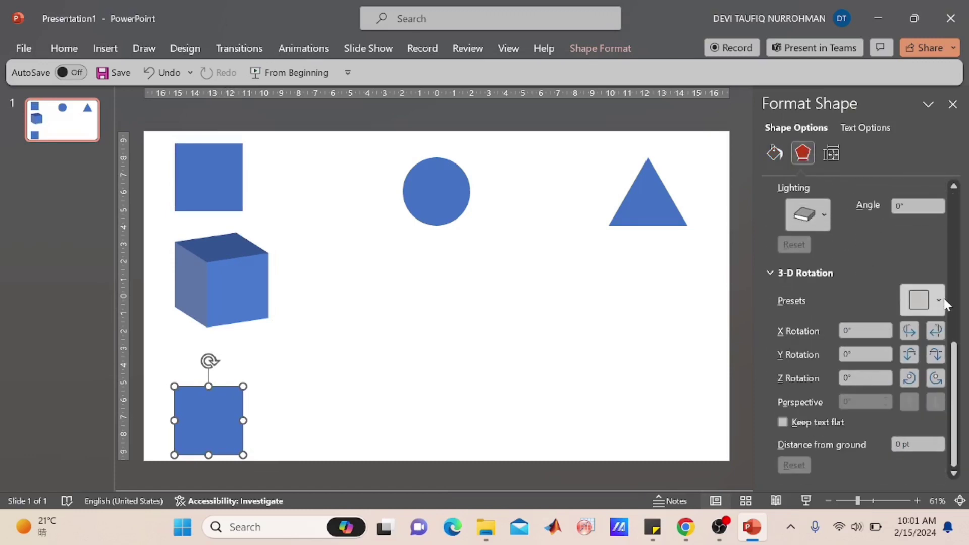
{"action": "left_click", "coordinate": [943, 301]}
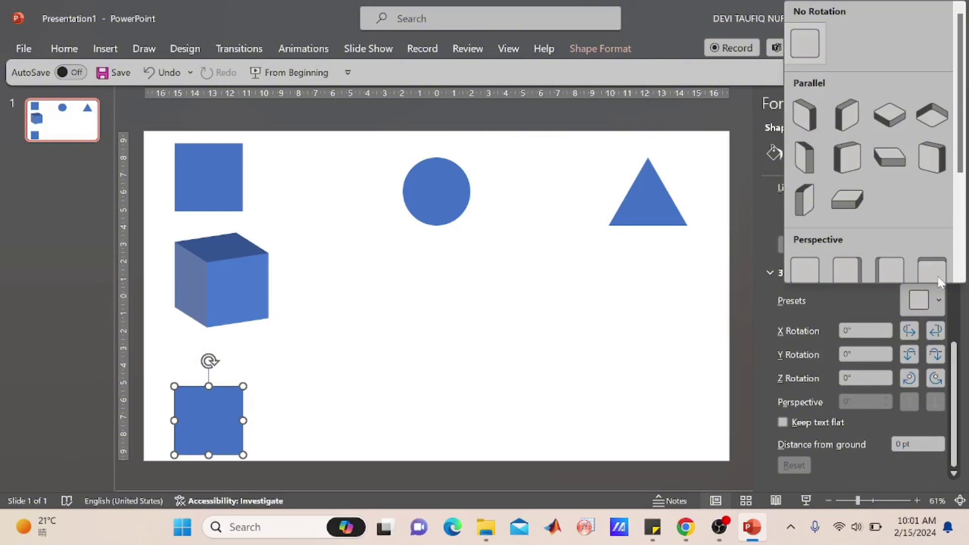
{"action": "left_click", "coordinate": [850, 199]}
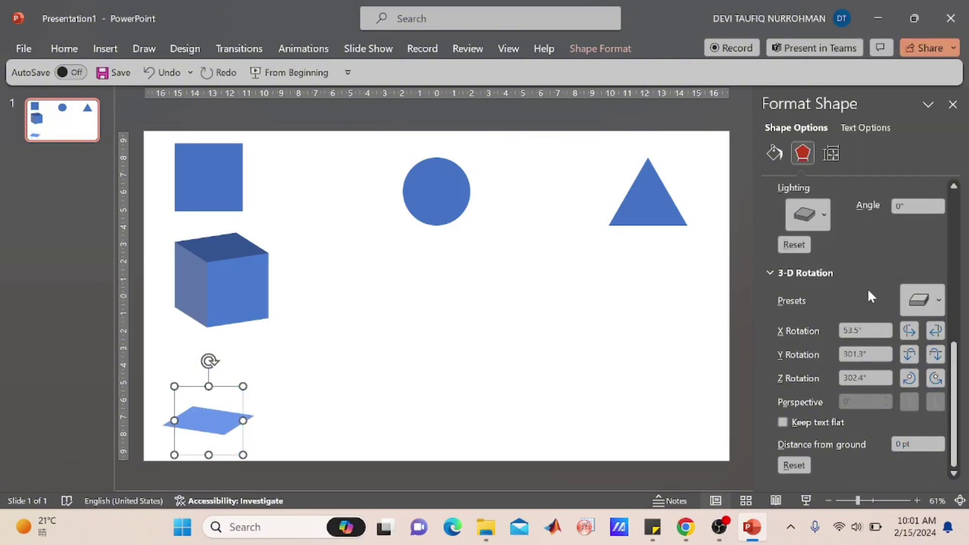
{"action": "scroll", "coordinate": [868, 280], "scroll_direction": "up", "scroll_amount": 5}
{"action": "scroll", "coordinate": [867, 278], "scroll_direction": "up", "scroll_amount": 2}
Step: Give the bottom square an angled top bevel 6 pt wide and 100 pt high
{"action": "scroll", "coordinate": [868, 278], "scroll_direction": "up", "scroll_amount": 1}
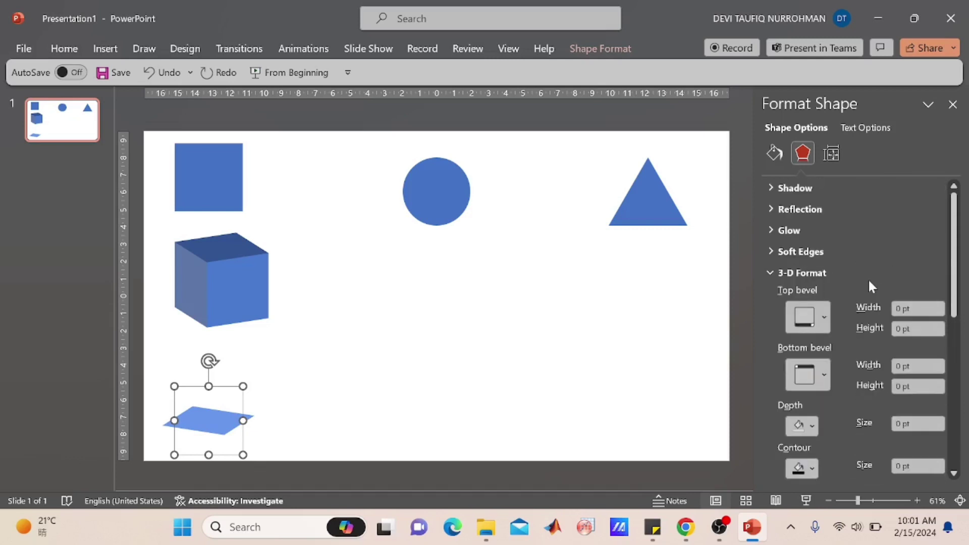
{"action": "left_click", "coordinate": [822, 317]}
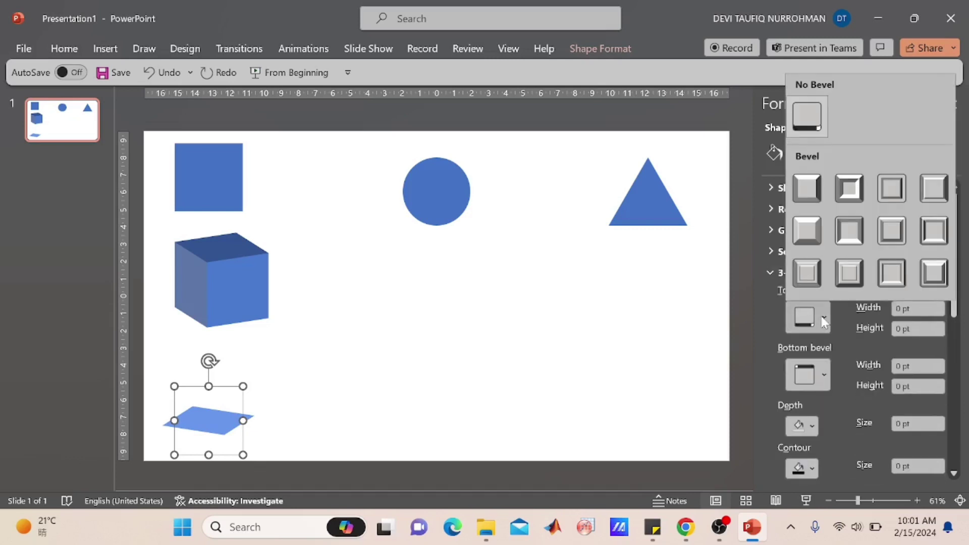
{"action": "left_click", "coordinate": [810, 230]}
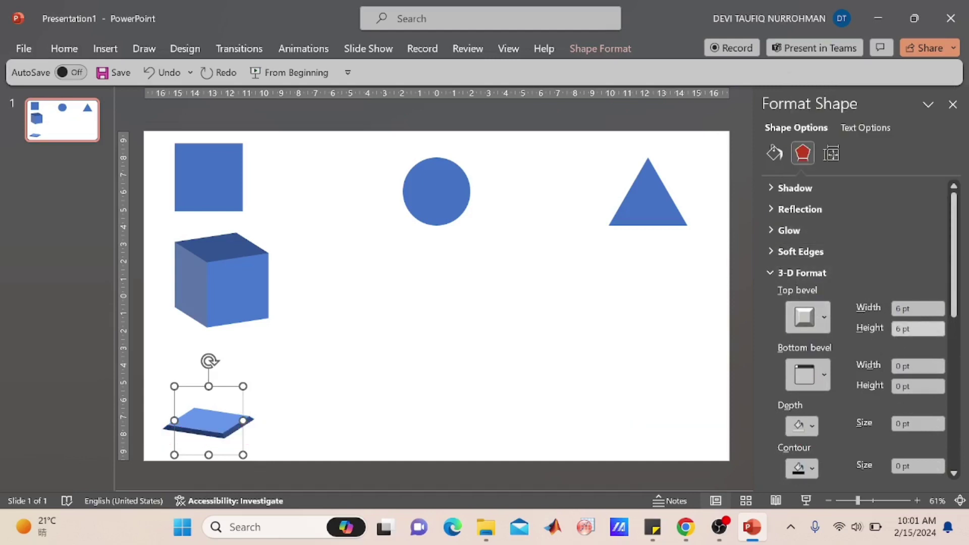
{"action": "left_click", "coordinate": [896, 328]}
{"action": "type", "text": "0"}
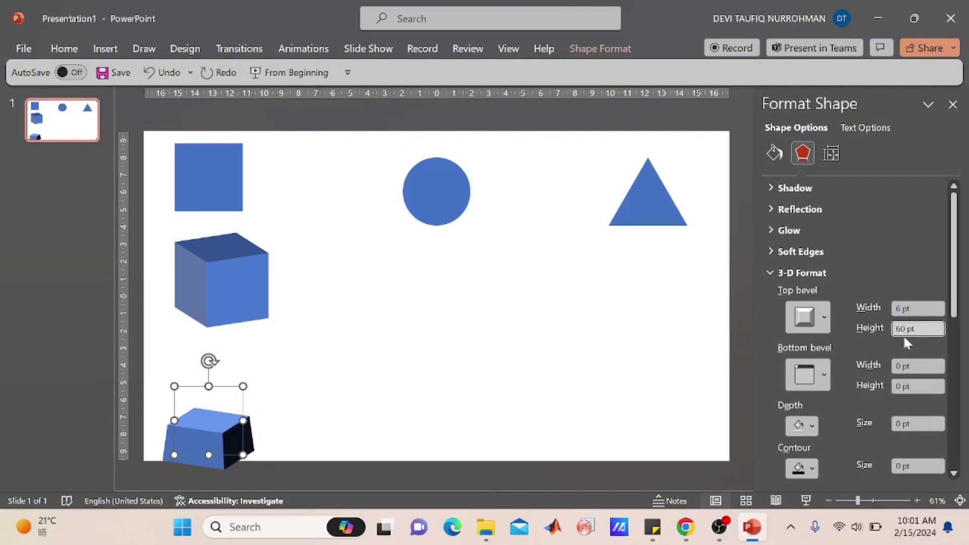
{"action": "key", "text": "BackSpace"}
{"action": "key", "text": "BackSpace"}
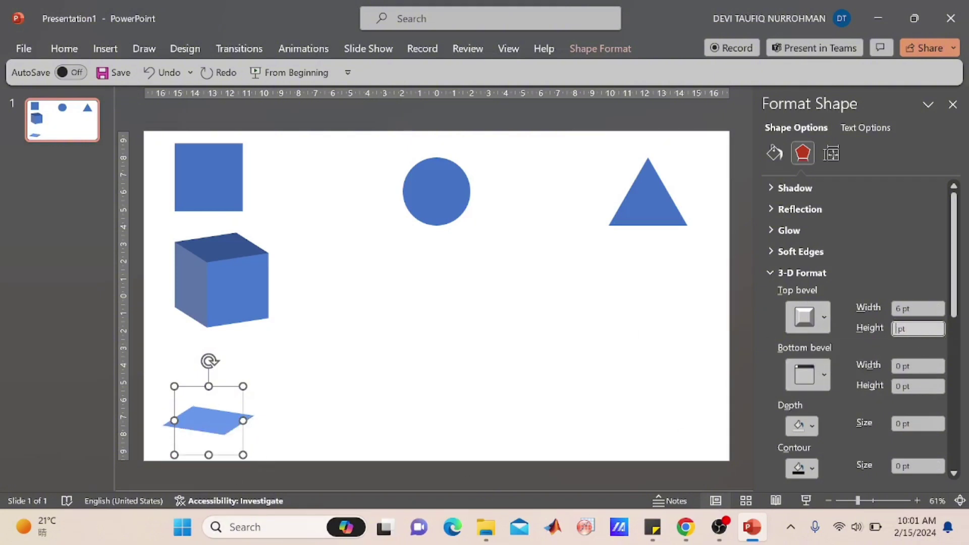
{"action": "type", "text": "100"}
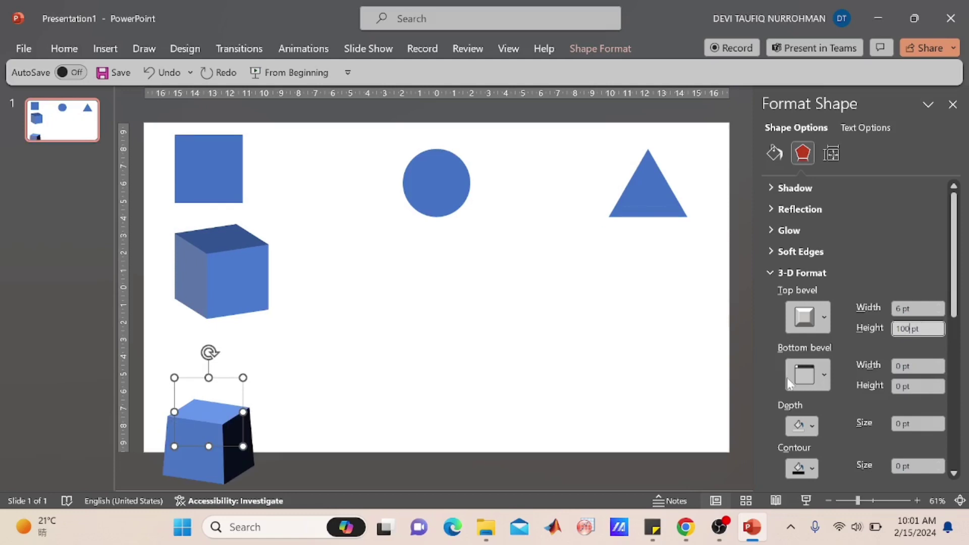
{"action": "left_click_drag", "start_coordinate": [207, 418], "coordinate": [216, 378]}
Step: Step the bottom block's top bevel width up to 56 pt, then deselect the finished pyramid
{"action": "left_click", "coordinate": [899, 309]}
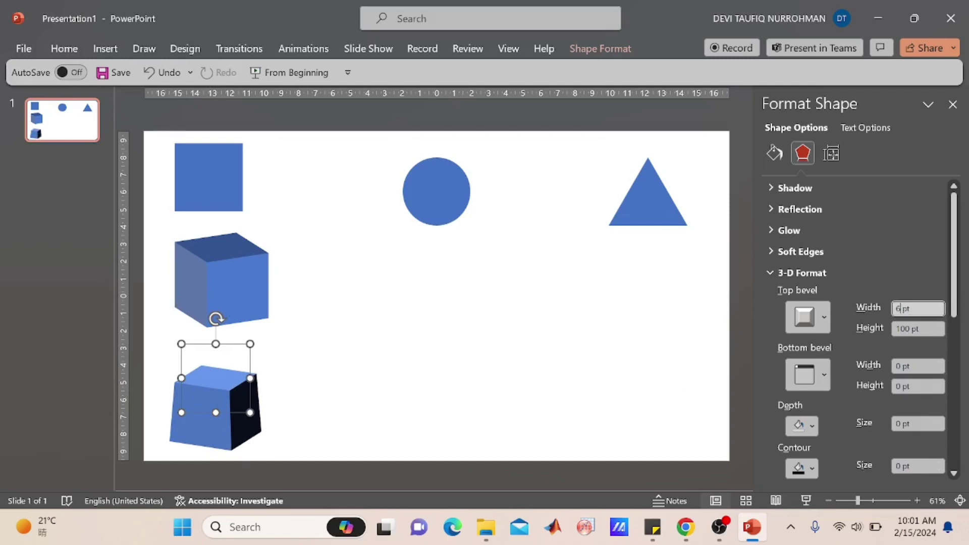
{"action": "left_click", "coordinate": [939, 305]}
{"action": "left_click", "coordinate": [939, 305]}
{"action": "left_click", "coordinate": [939, 305]}
{"action": "left_click", "coordinate": [939, 305]}
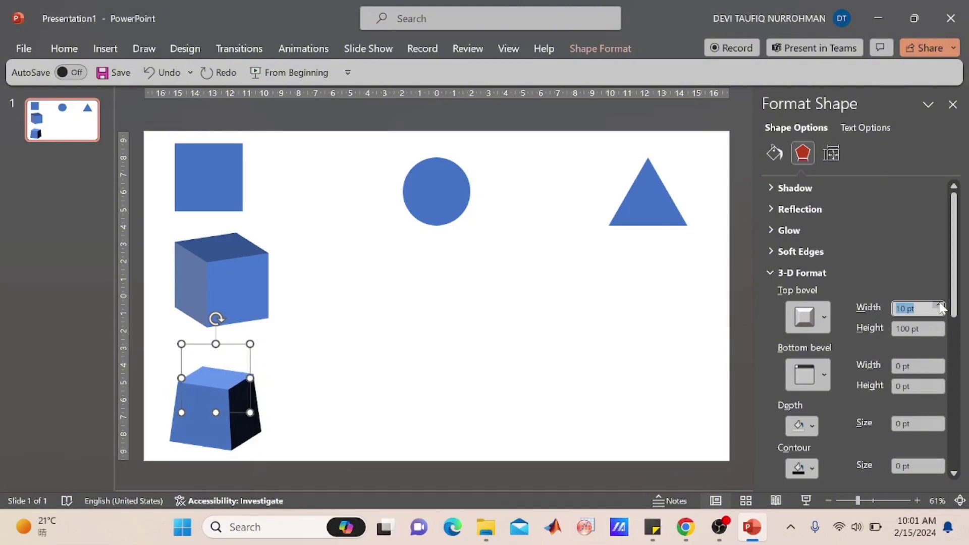
{"action": "left_click", "coordinate": [939, 305]}
{"action": "left_click", "coordinate": [940, 305]}
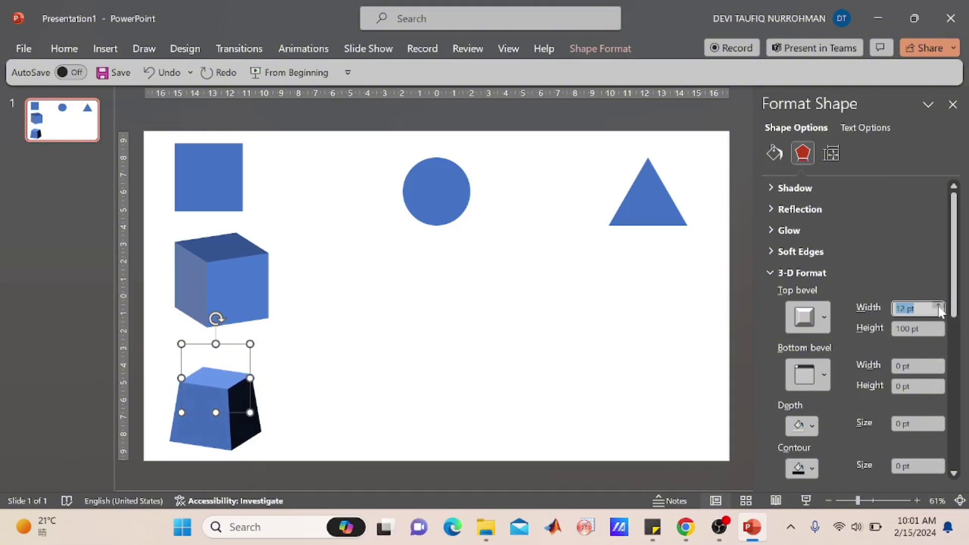
{"action": "left_click", "coordinate": [940, 305]}
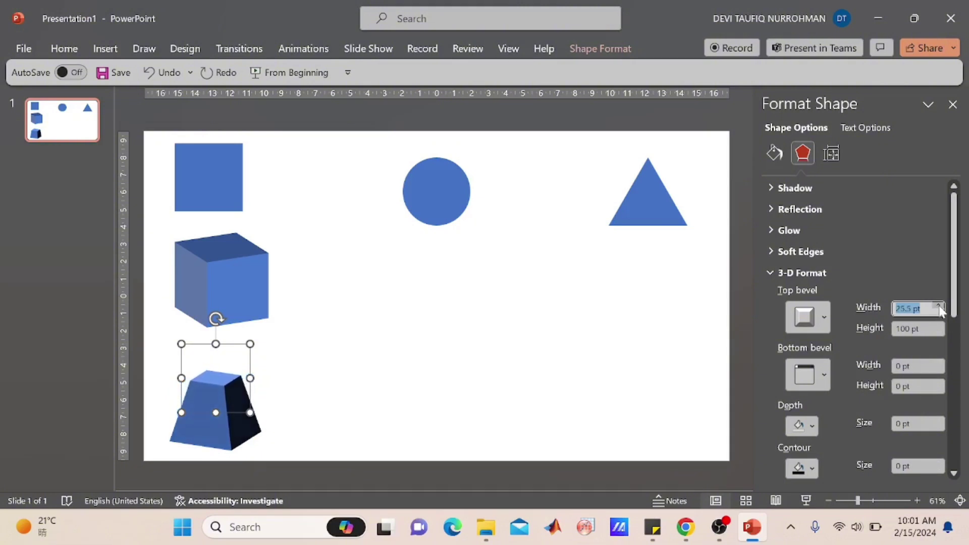
{"action": "left_click", "coordinate": [939, 305]}
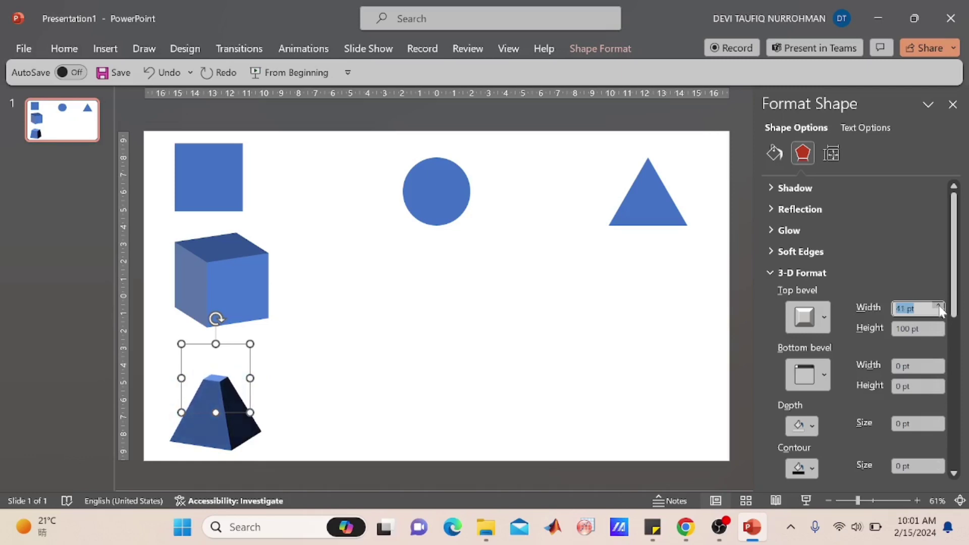
{"action": "left_click", "coordinate": [939, 305]}
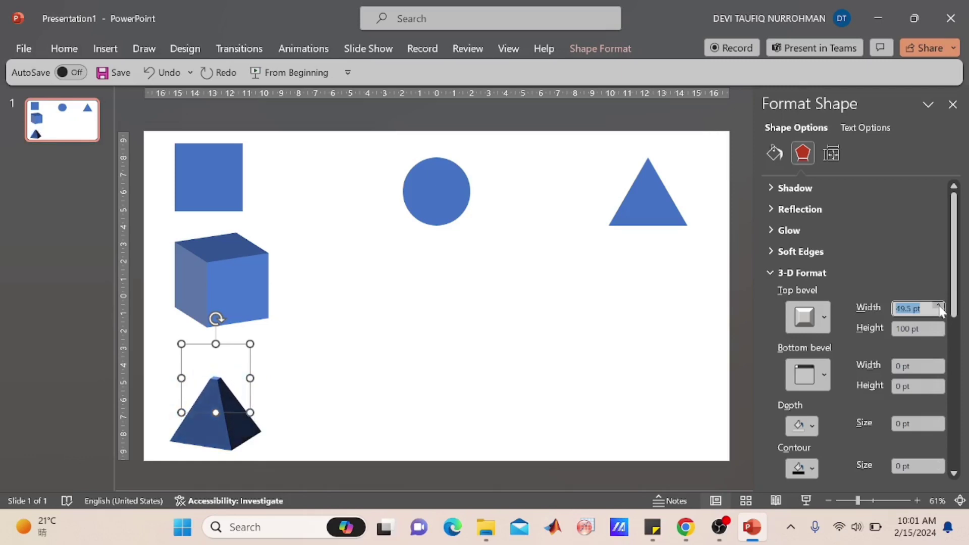
{"action": "left_click", "coordinate": [940, 306]}
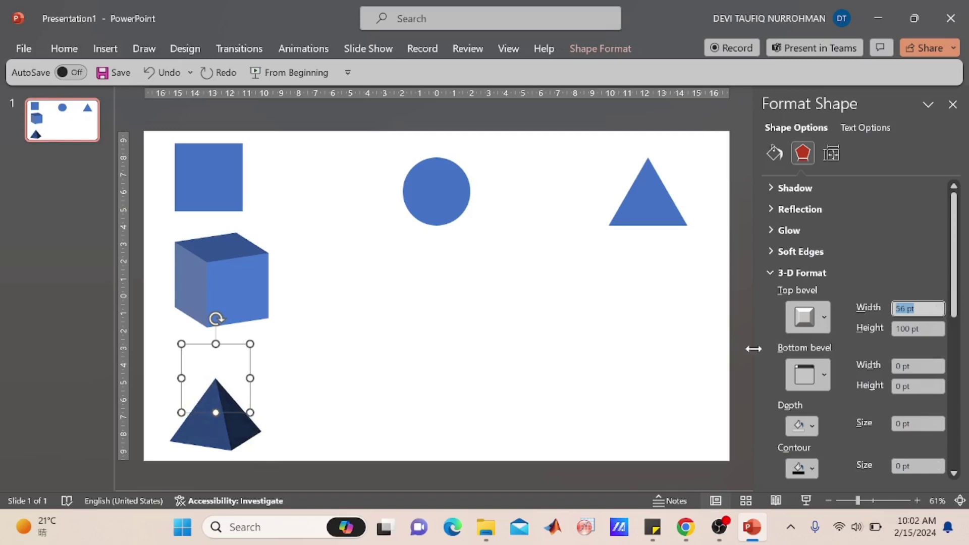
{"action": "left_click", "coordinate": [290, 386]}
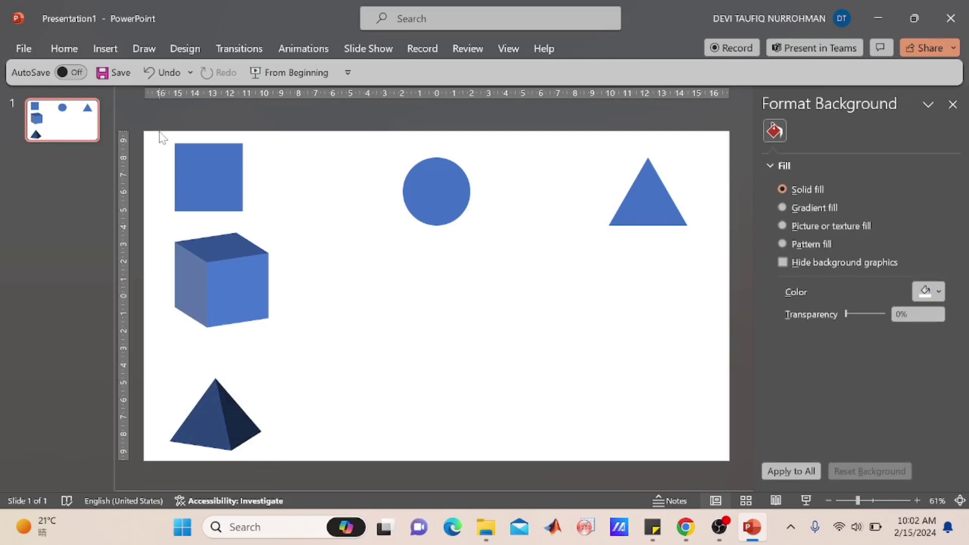
Step: Give the left-column square, cube and pyramid a solid dark orange fill
{"action": "left_click_drag", "start_coordinate": [160, 141], "coordinate": [335, 483]}
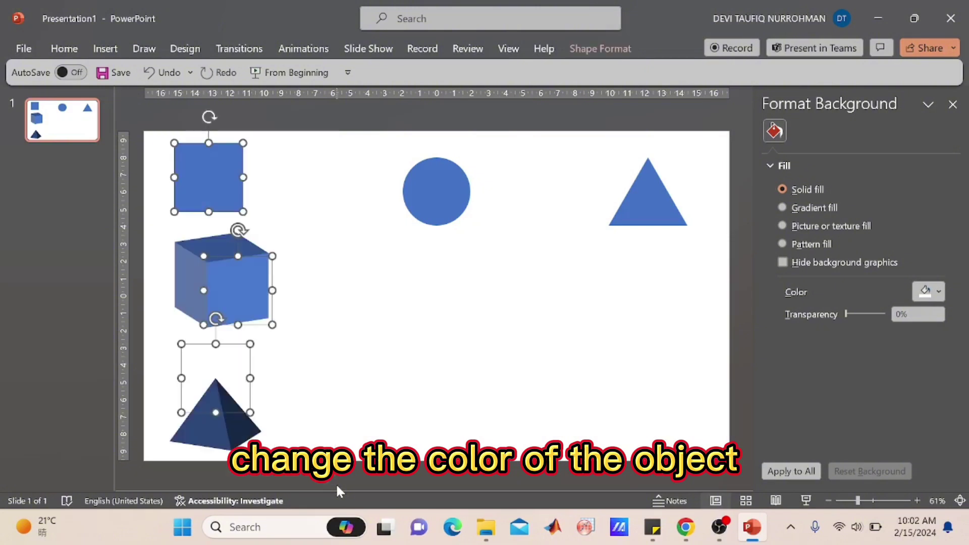
{"action": "left_click", "coordinate": [63, 49]}
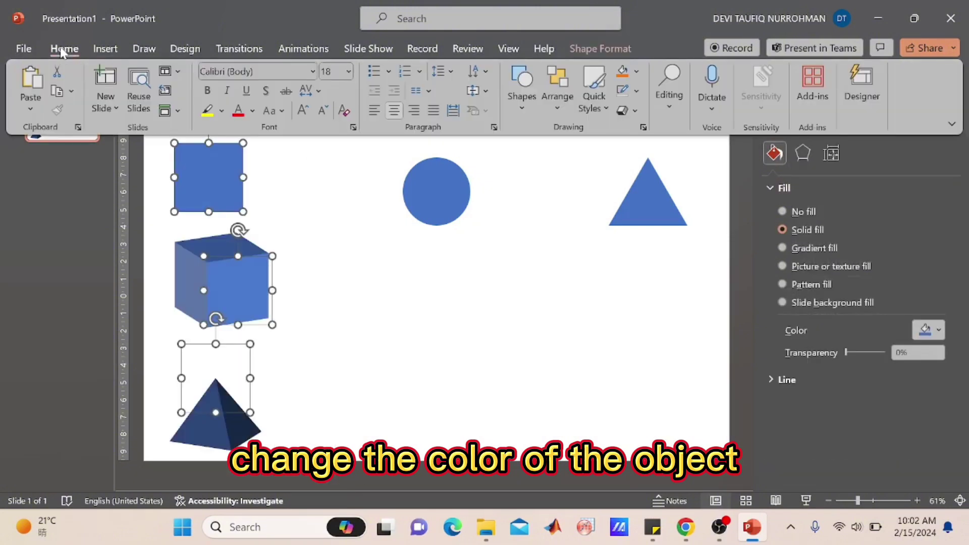
{"action": "left_click", "coordinate": [809, 228]}
{"action": "left_click", "coordinate": [939, 330]}
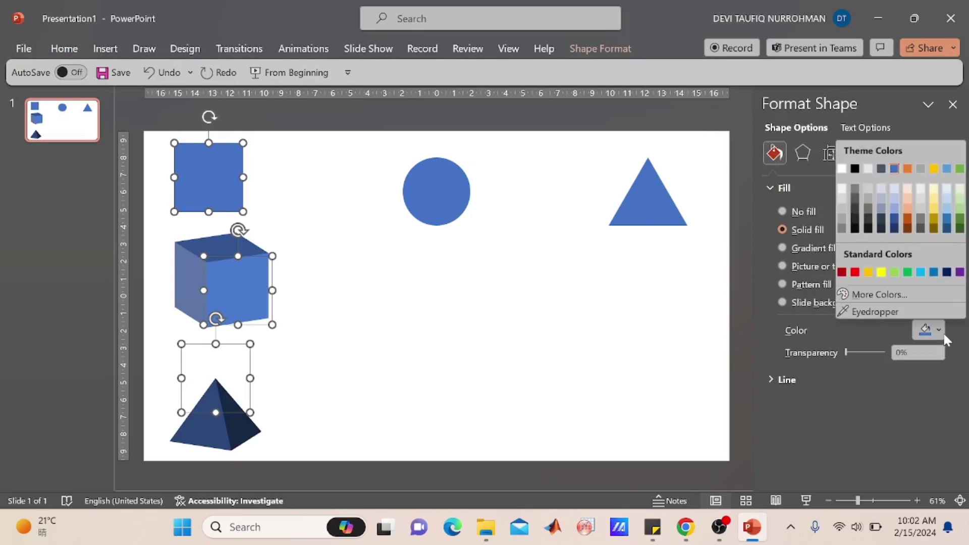
{"action": "left_click", "coordinate": [907, 215]}
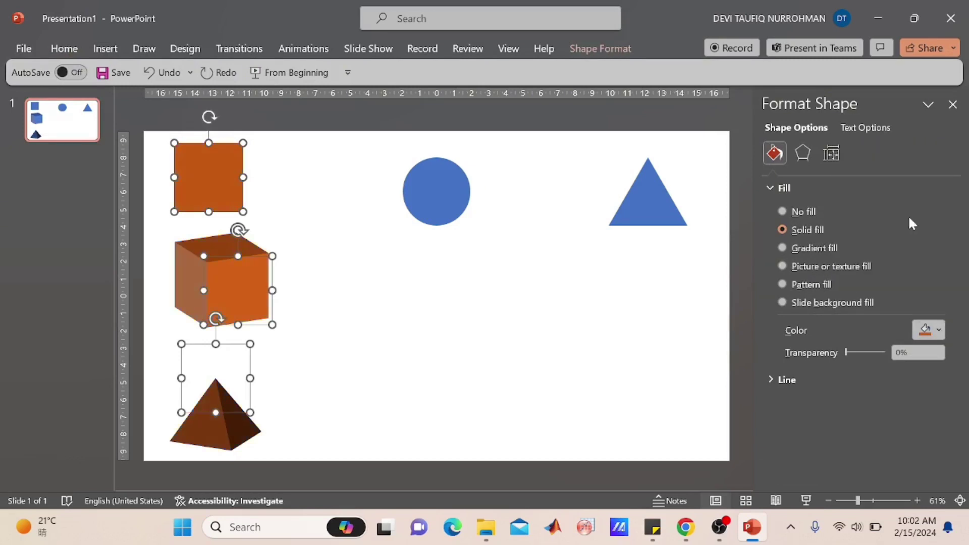
{"action": "left_click", "coordinate": [337, 393]}
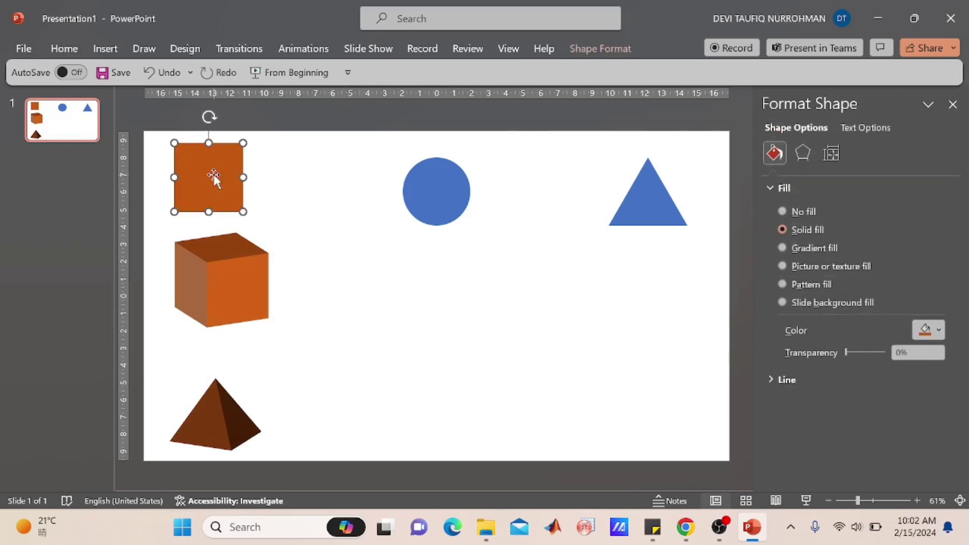
Step: Shift the orange square and the pyramid slightly to the right
{"action": "left_click_drag", "start_coordinate": [214, 174], "coordinate": [225, 174]}
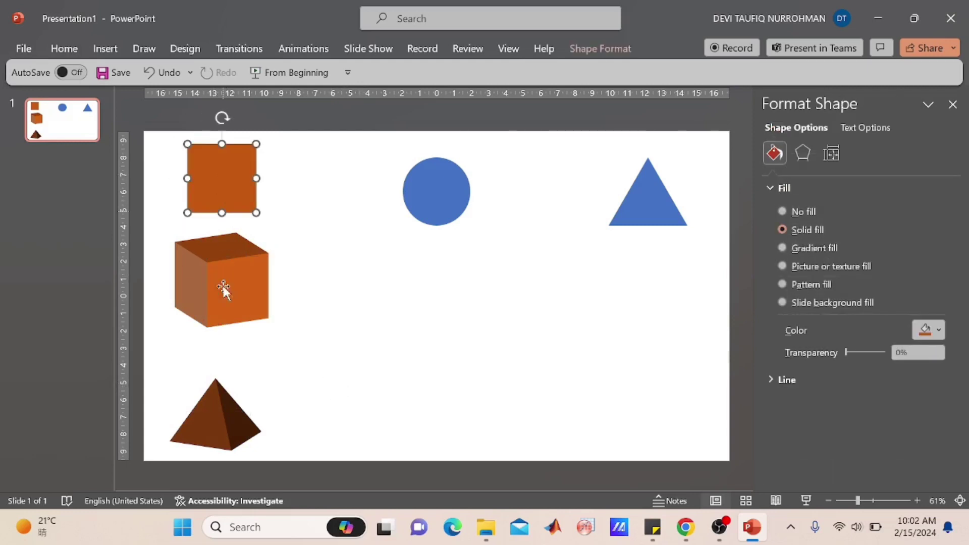
{"action": "left_click_drag", "start_coordinate": [223, 413], "coordinate": [227, 395]}
{"action": "left_click", "coordinate": [329, 381]}
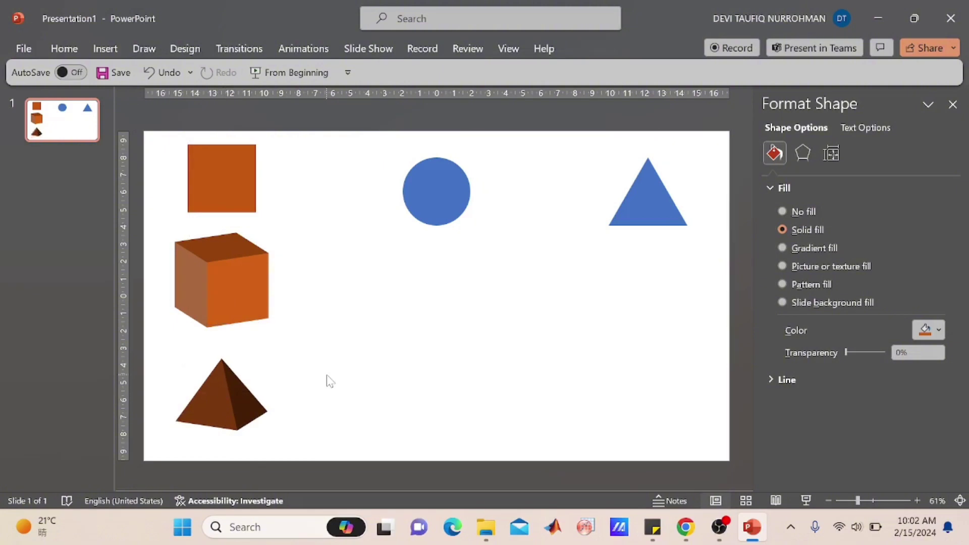
{"action": "left_click", "coordinate": [233, 407]}
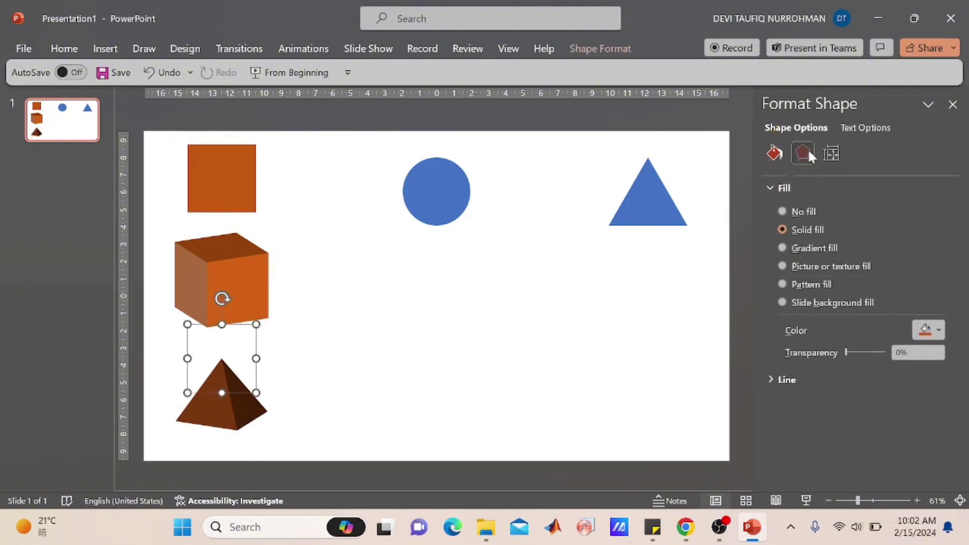
Step: Give the pyramid an opaque material and a warm lighting preset
{"action": "left_click", "coordinate": [802, 151]}
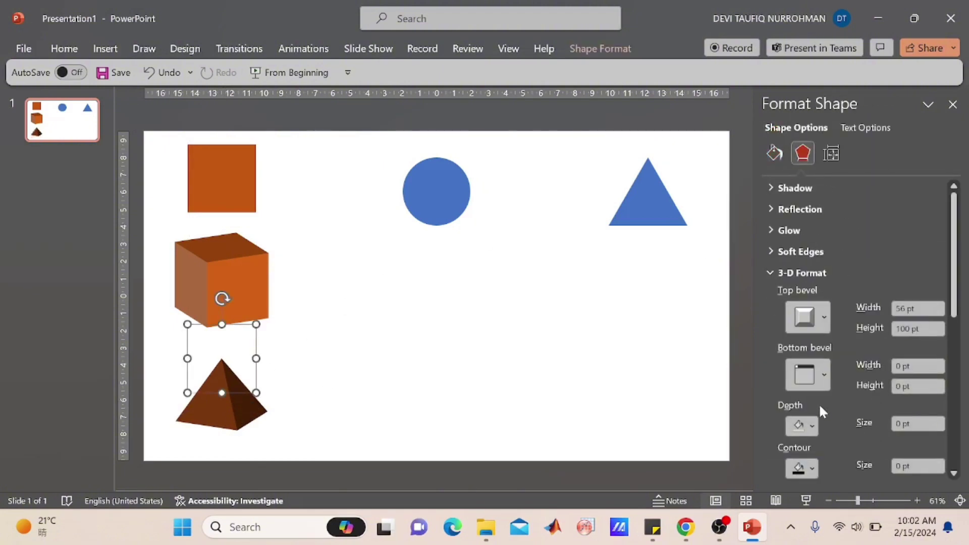
{"action": "scroll", "coordinate": [820, 406], "scroll_direction": "down", "scroll_amount": 3}
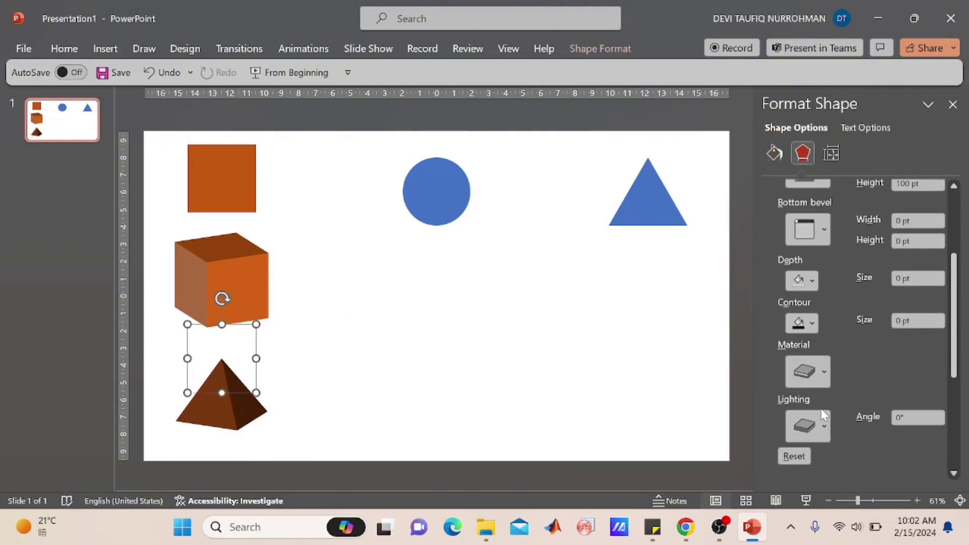
{"action": "left_click", "coordinate": [807, 371]}
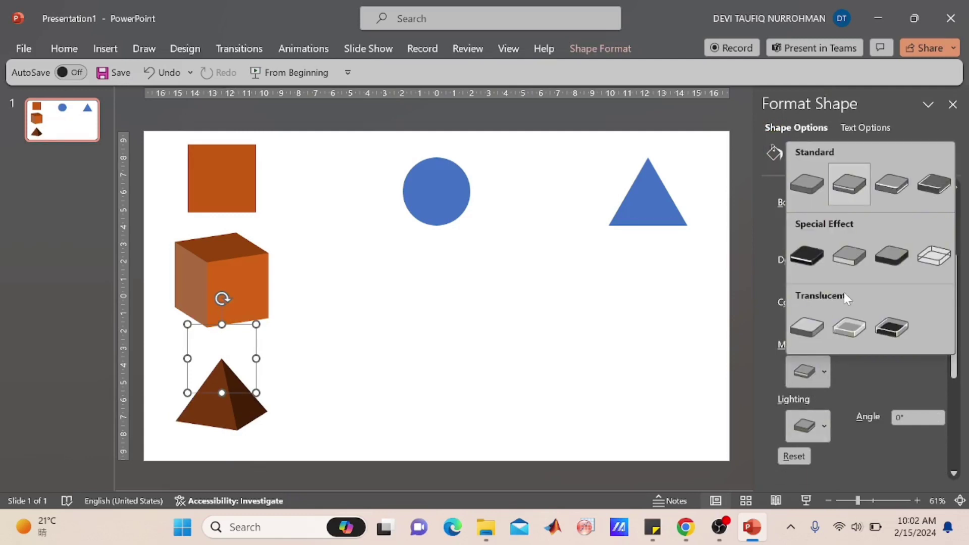
{"action": "left_click", "coordinate": [849, 328]}
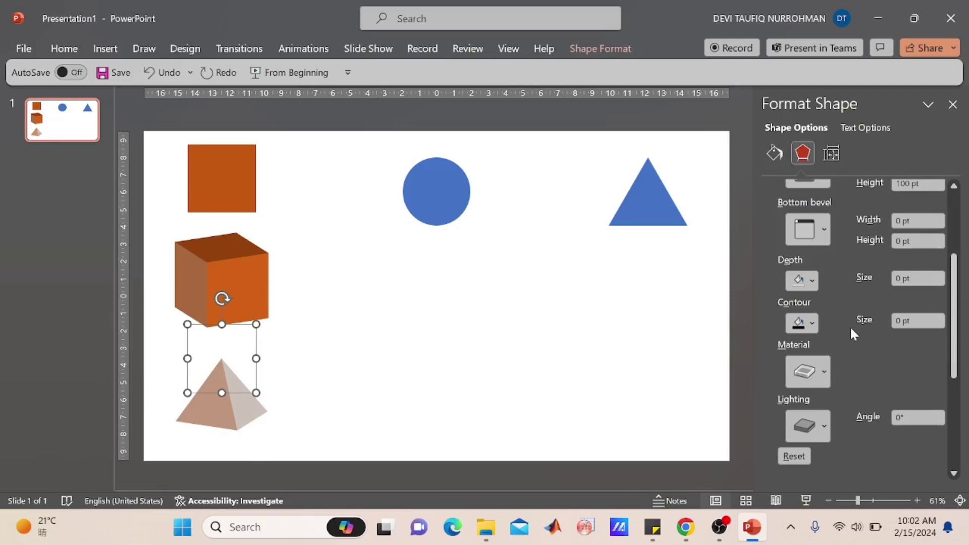
{"action": "left_click", "coordinate": [807, 374]}
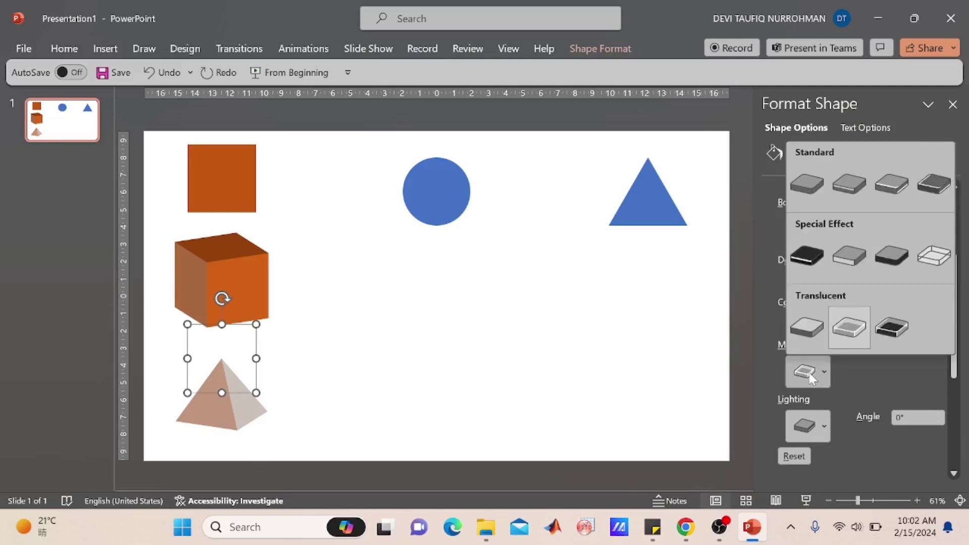
{"action": "left_click", "coordinate": [849, 255]}
{"action": "left_click", "coordinate": [807, 426]}
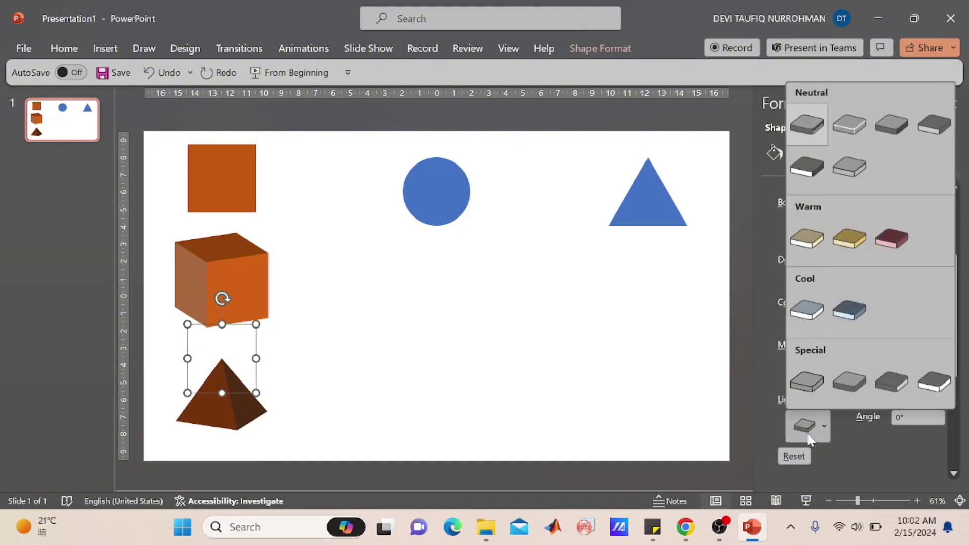
{"action": "left_click", "coordinate": [856, 240]}
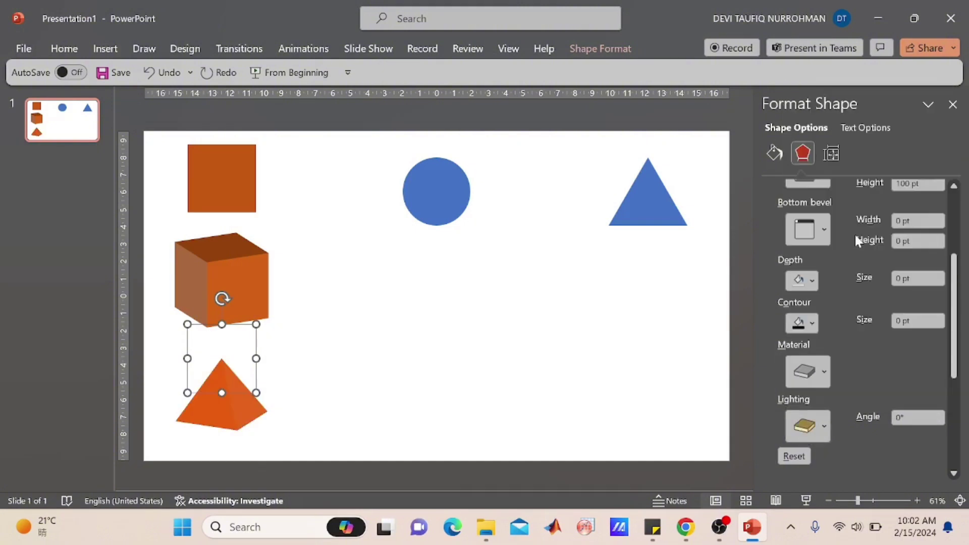
{"action": "left_click", "coordinate": [820, 426]}
{"action": "left_click", "coordinate": [889, 241]}
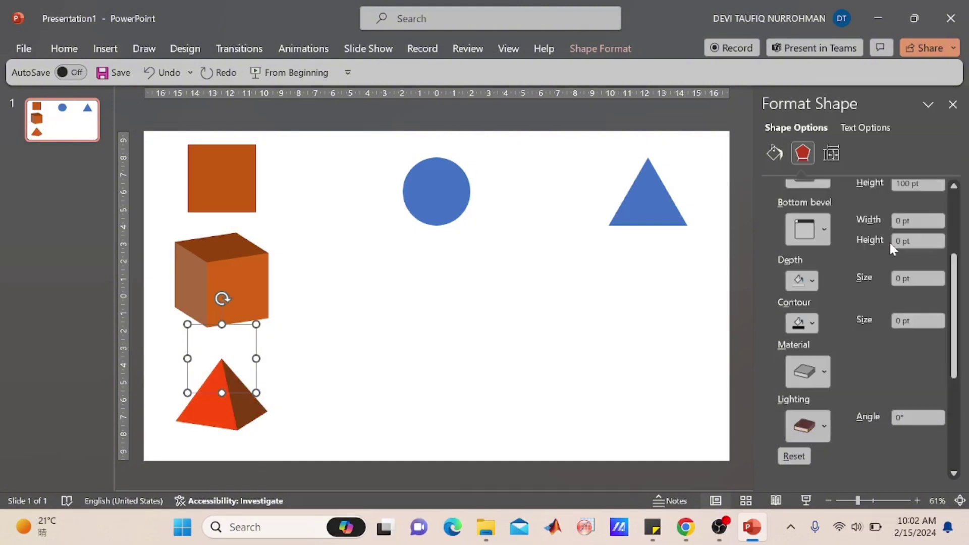
{"action": "left_click", "coordinate": [295, 418]}
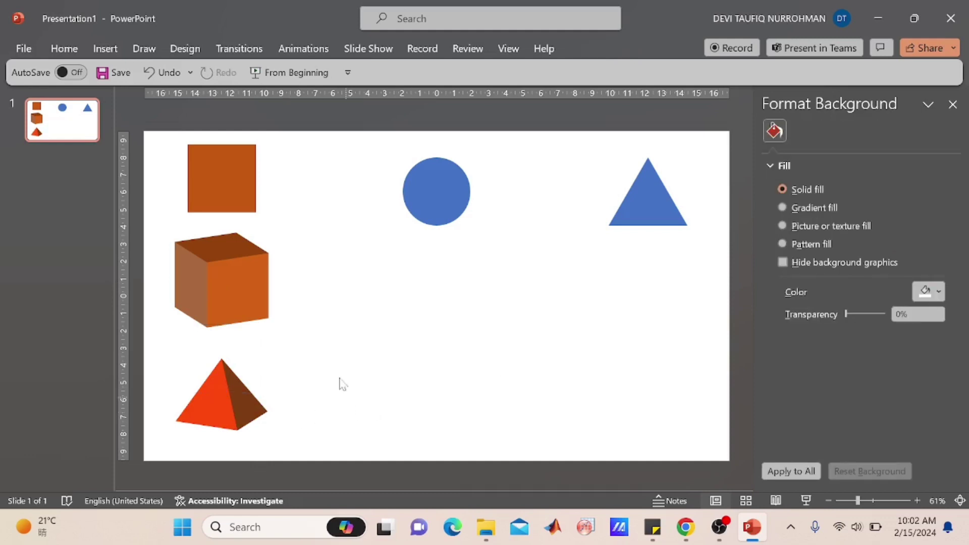
Step: Nudge the 3-D cube slightly right and down
{"action": "left_click", "coordinate": [236, 267]}
{"action": "left_click_drag", "start_coordinate": [235, 266], "coordinate": [238, 269]}
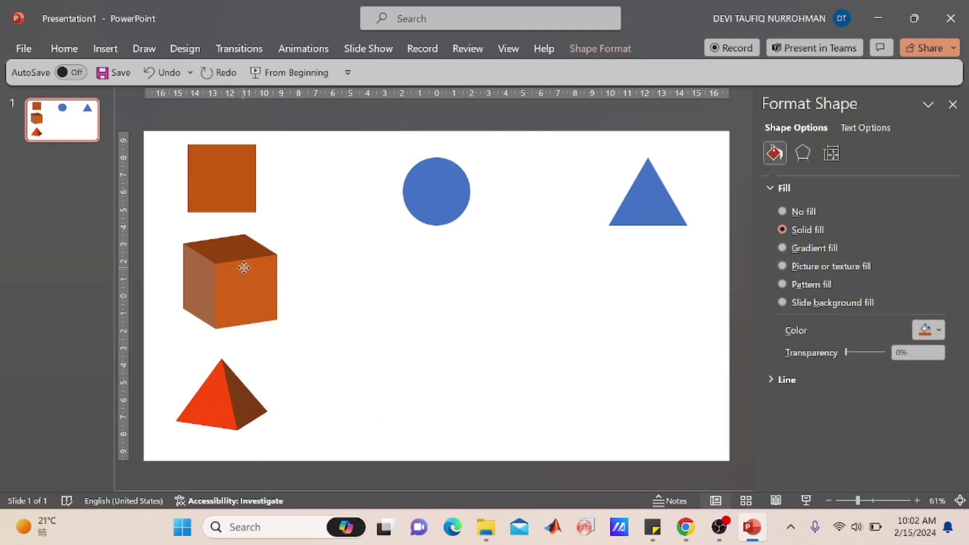
{"action": "left_click", "coordinate": [337, 321]}
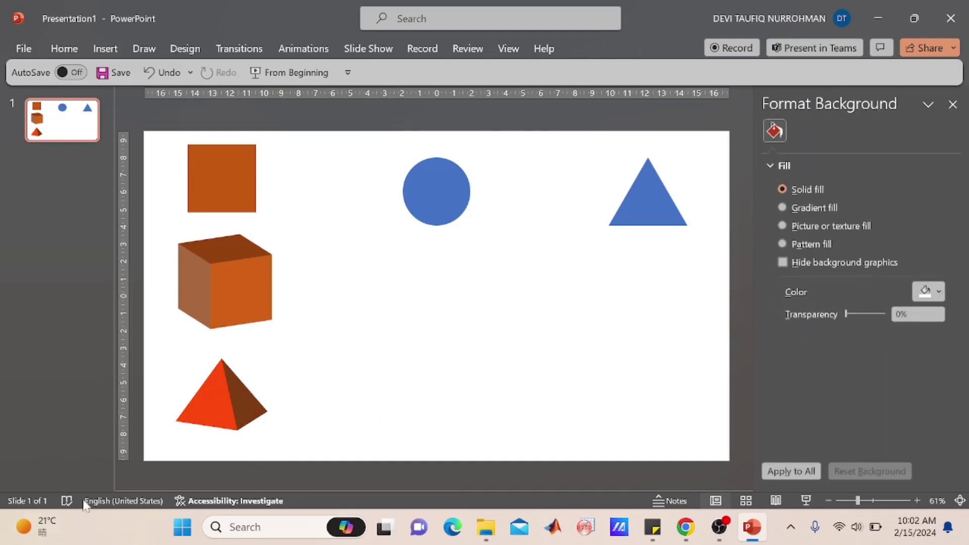
Step: Check the pyramid's 3-D and fill settings, keeping 0% transparency, then select the blue circle
{"action": "left_click", "coordinate": [237, 415]}
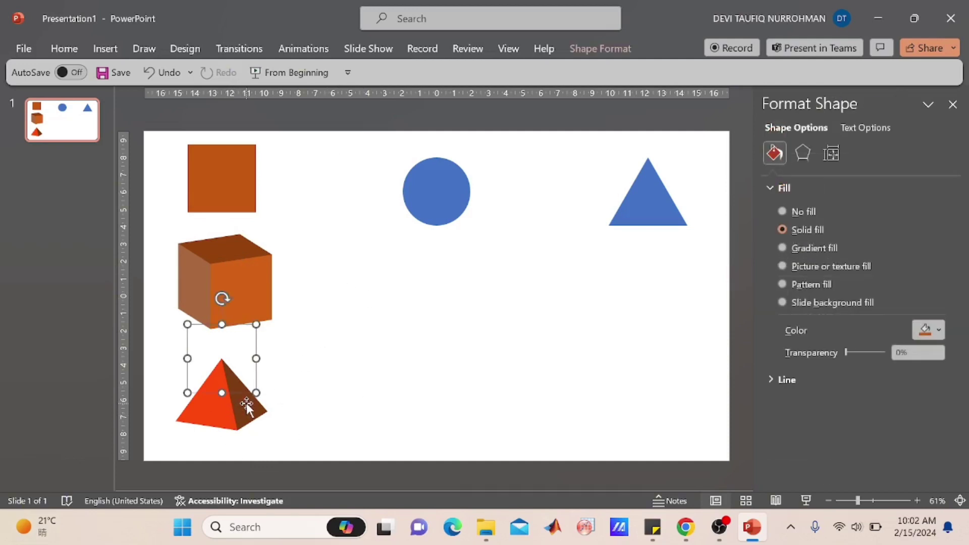
{"action": "left_click", "coordinate": [803, 154]}
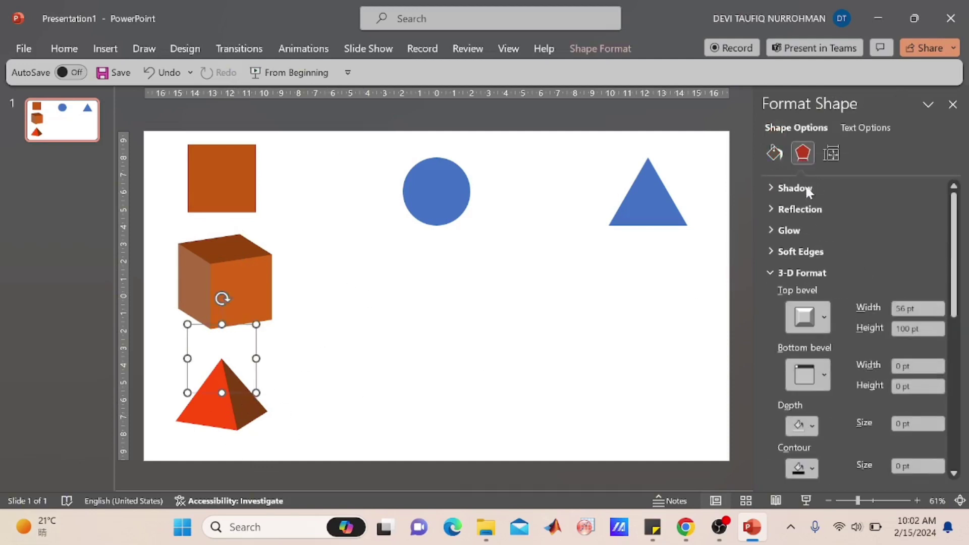
{"action": "scroll", "coordinate": [850, 386], "scroll_direction": "down", "scroll_amount": 3}
{"action": "scroll", "coordinate": [876, 438], "scroll_direction": "down", "scroll_amount": 2}
{"action": "scroll", "coordinate": [876, 438], "scroll_direction": "down", "scroll_amount": 3}
{"action": "scroll", "coordinate": [877, 440], "scroll_direction": "down", "scroll_amount": 2}
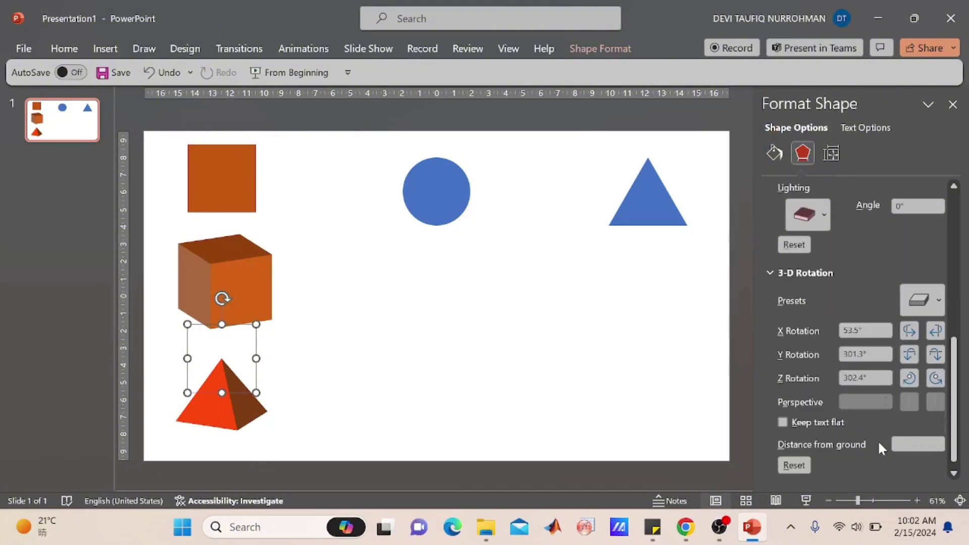
{"action": "left_click", "coordinate": [773, 153]}
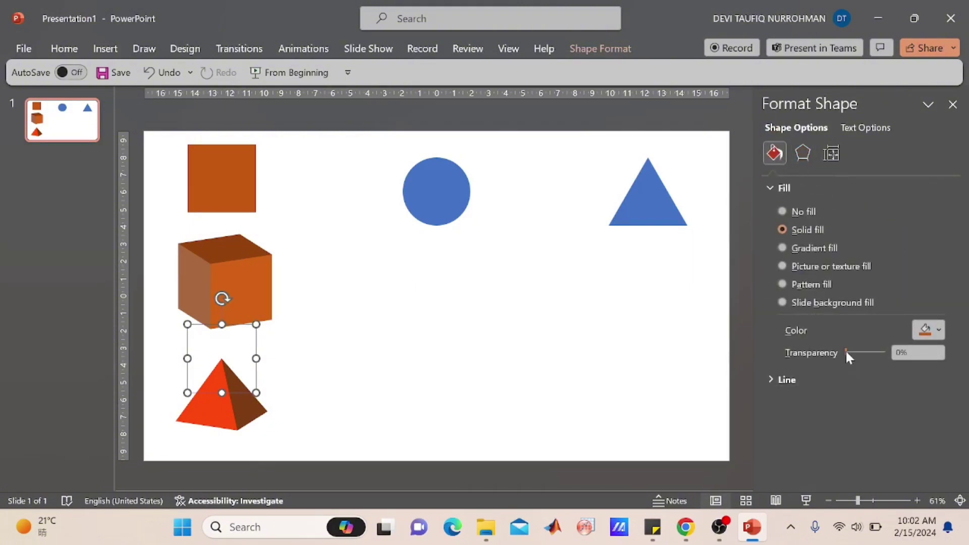
{"action": "mouse_move", "coordinate": [846, 351]}
{"action": "left_mouse_down"}
{"action": "mouse_move", "coordinate": [867, 359]}
{"action": "mouse_move", "coordinate": [845, 351]}
{"action": "left_mouse_up"}
{"action": "left_click", "coordinate": [404, 389]}
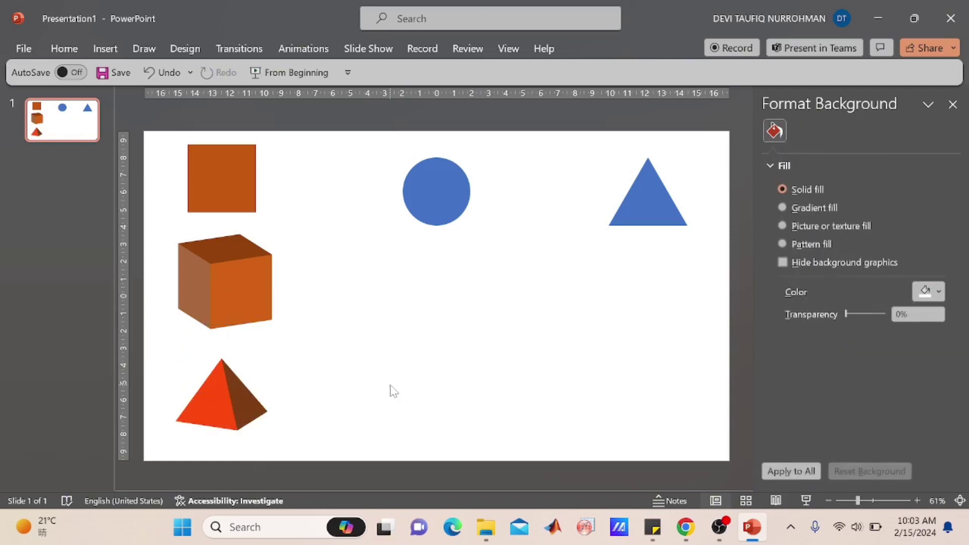
{"action": "left_click", "coordinate": [432, 199]}
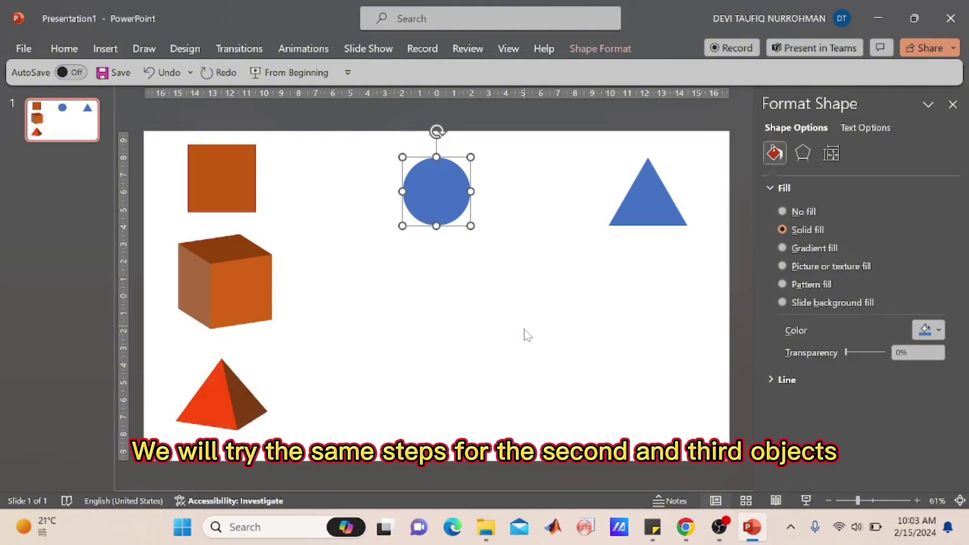
Step: Copy the blue circle and place the duplicate below the original
{"action": "right_click", "coordinate": [434, 194]}
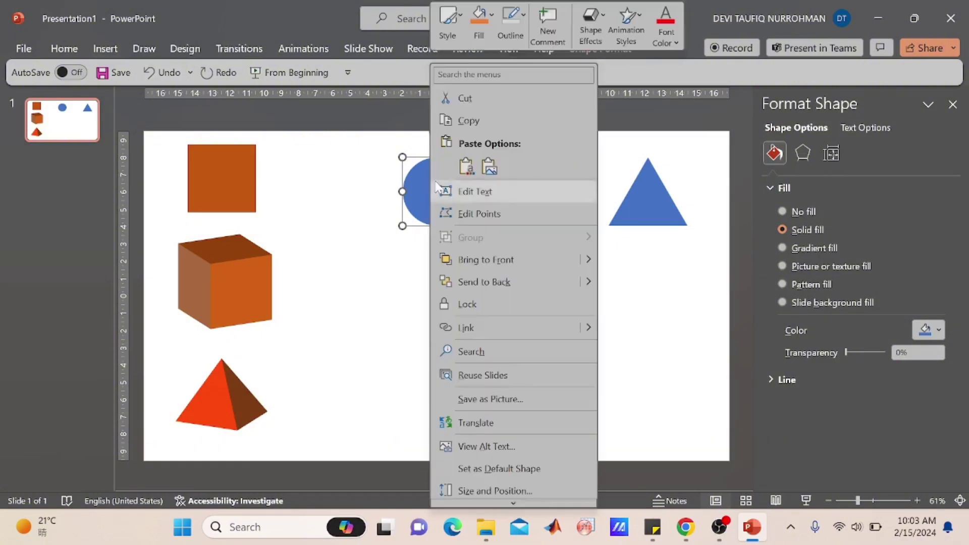
{"action": "left_click", "coordinate": [496, 122]}
{"action": "left_click", "coordinate": [427, 305]}
{"action": "right_click", "coordinate": [424, 285]}
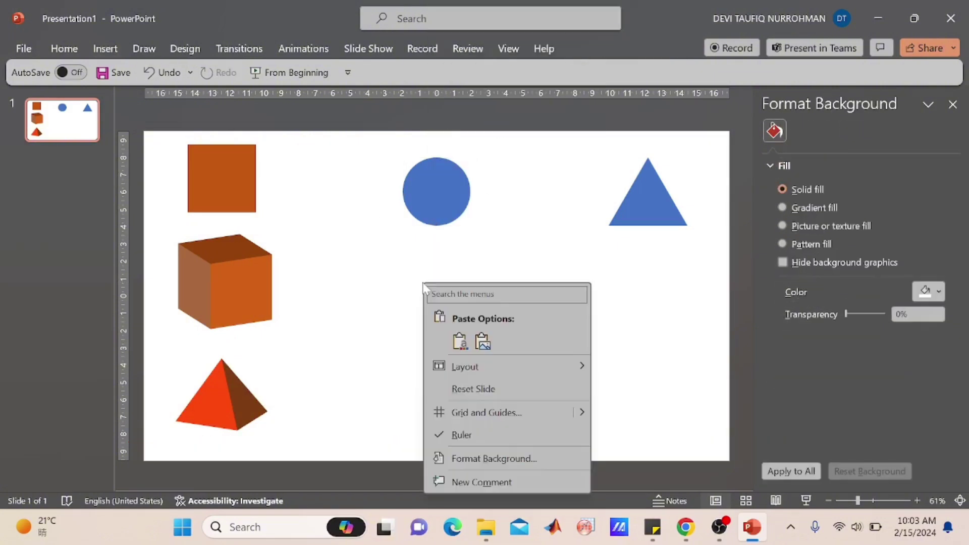
{"action": "left_click", "coordinate": [460, 342]}
{"action": "mouse_move", "coordinate": [444, 197]}
{"action": "left_mouse_down"}
{"action": "mouse_move", "coordinate": [443, 311]}
{"action": "mouse_move", "coordinate": [447, 303]}
{"action": "left_mouse_up"}
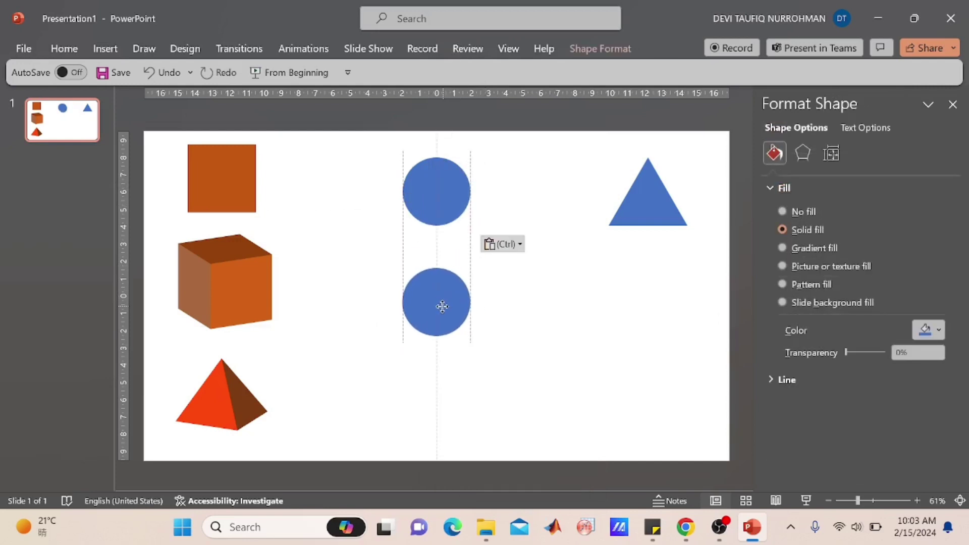
Step: Tilt the copy with a Parallel rotation preset, give it 100 pt depth, and position it under the circle
{"action": "left_click", "coordinate": [802, 153]}
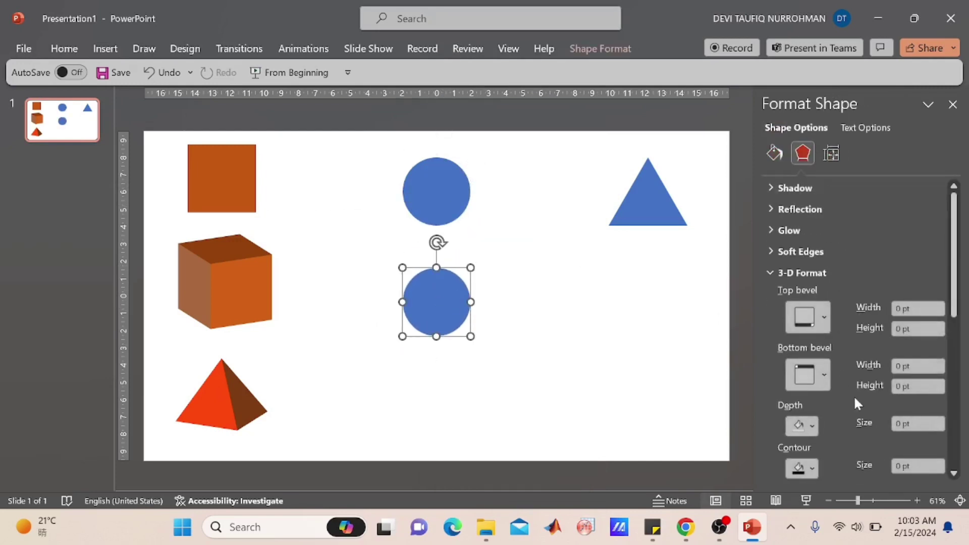
{"action": "left_click_drag", "start_coordinate": [950, 277], "coordinate": [953, 414]}
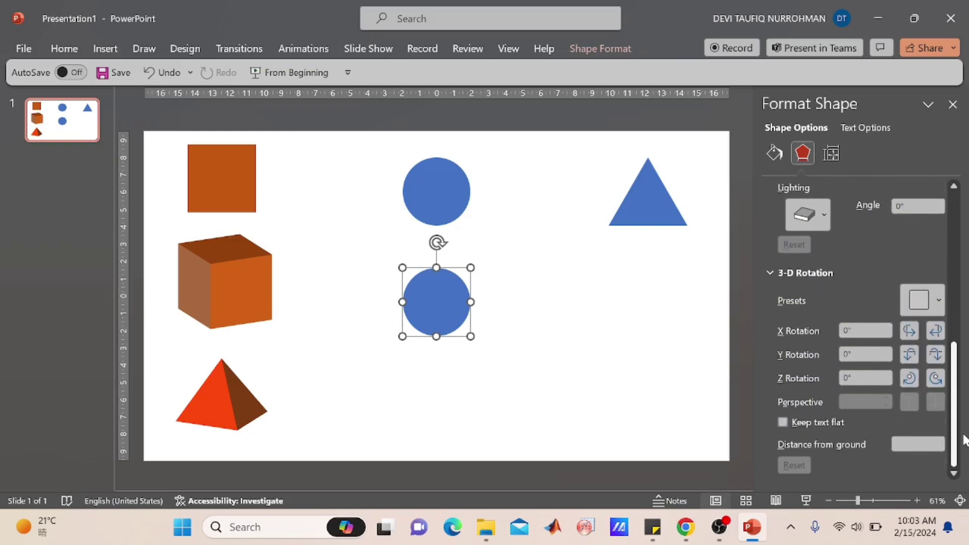
{"action": "left_click", "coordinate": [938, 301]}
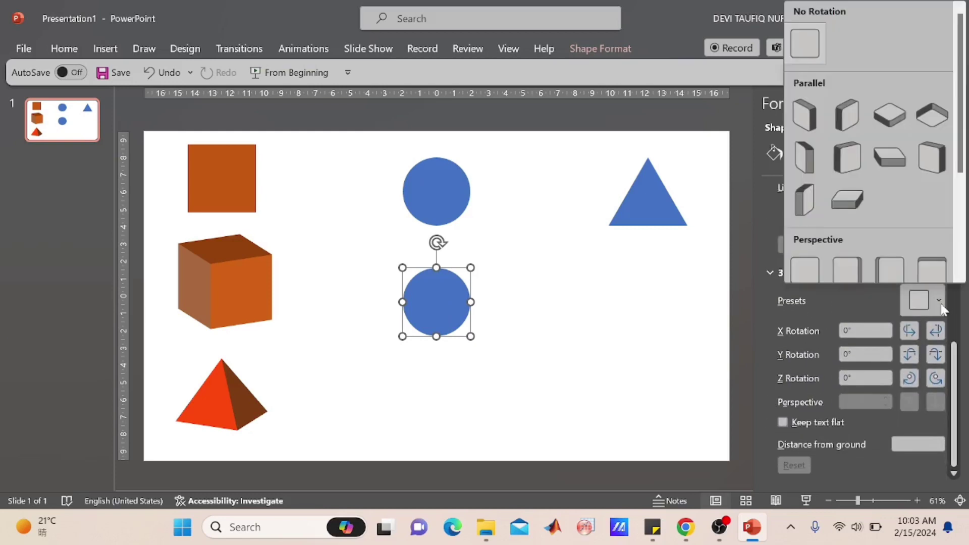
{"action": "left_click", "coordinate": [846, 202]}
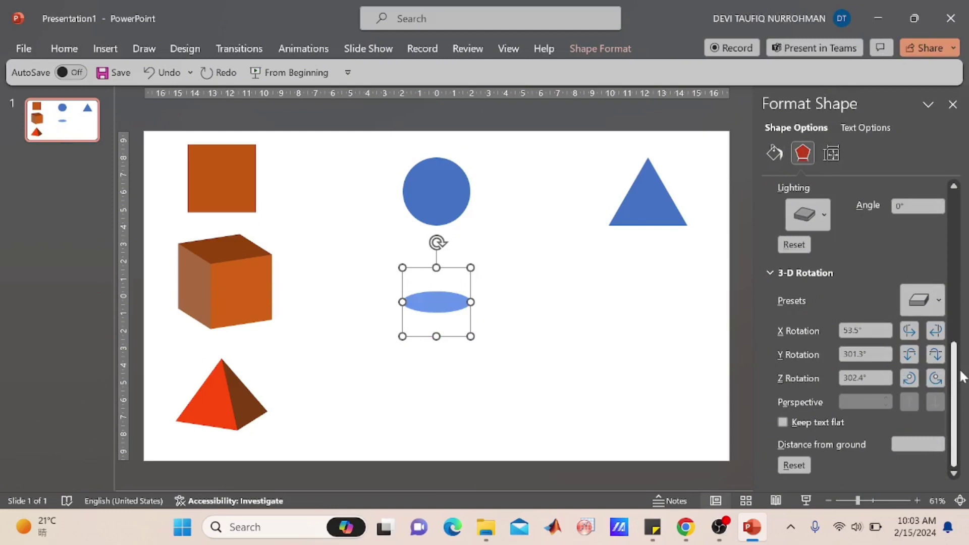
{"action": "left_click_drag", "start_coordinate": [957, 372], "coordinate": [941, 257]}
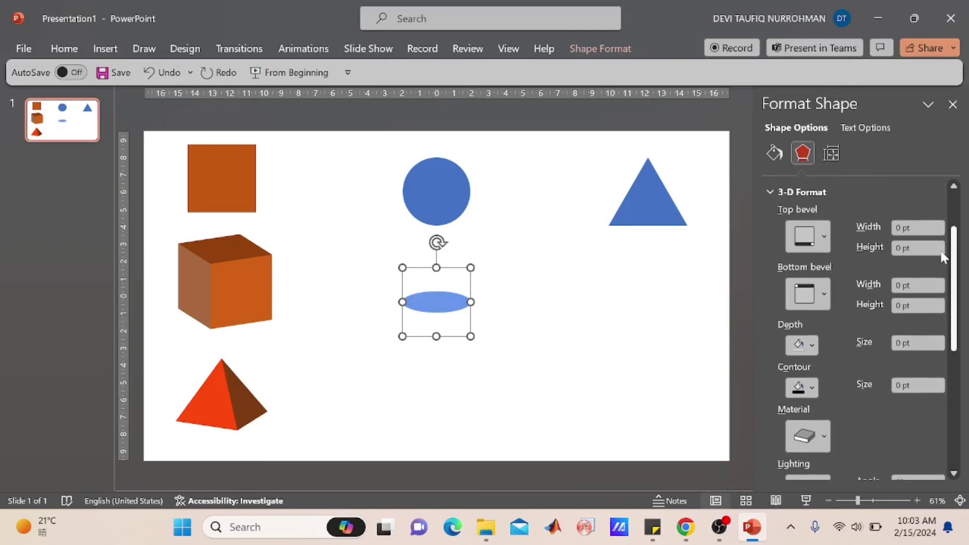
{"action": "scroll", "coordinate": [941, 257], "scroll_direction": "down", "scroll_amount": 1}
{"action": "left_click", "coordinate": [900, 321]}
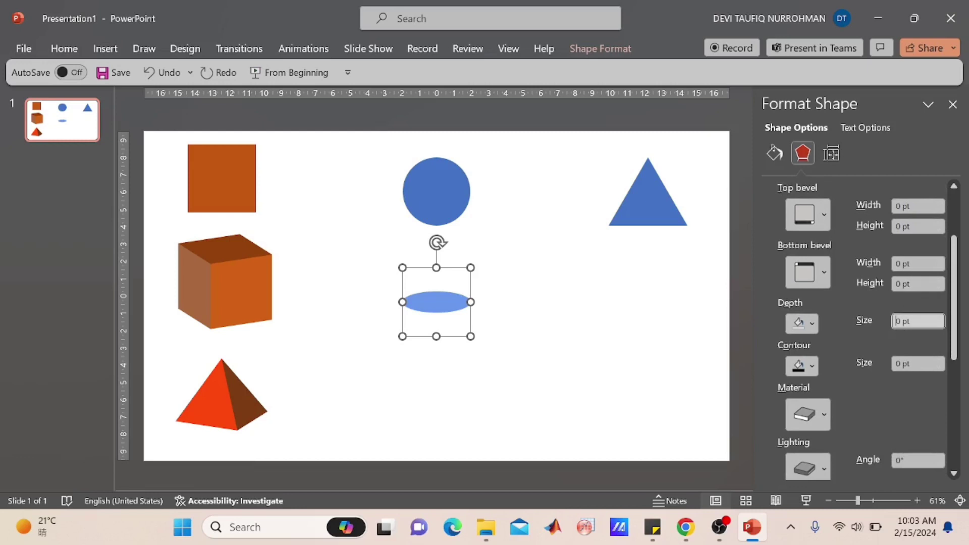
{"action": "type", "text": "120"}
{"action": "key", "text": "Return"}
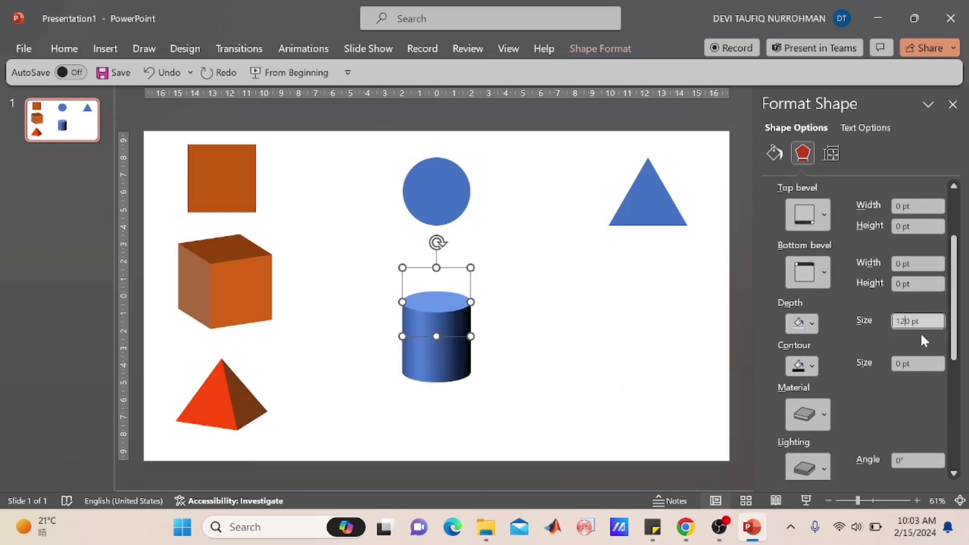
{"action": "key", "text": "BackSpace"}
{"action": "type", "text": "0"}
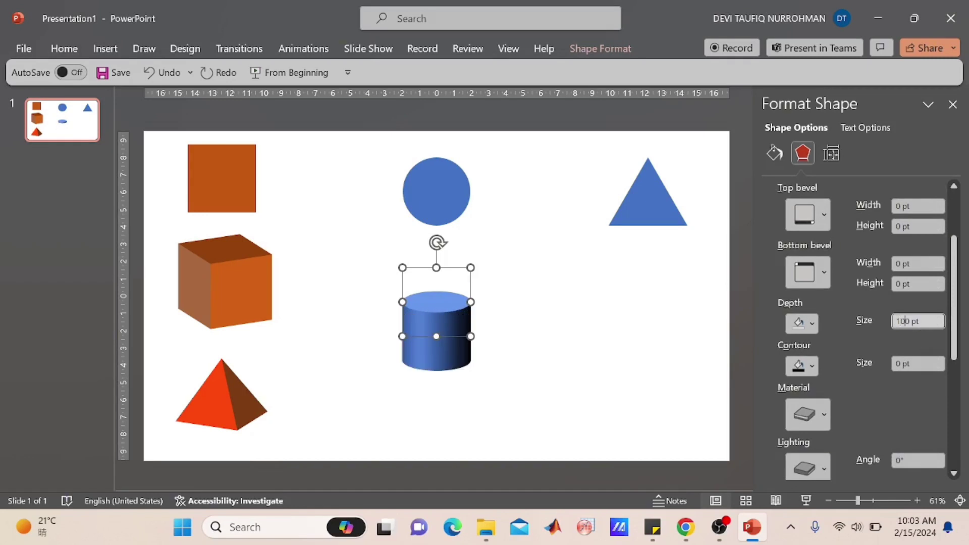
{"action": "left_click", "coordinate": [514, 373]}
{"action": "left_click_drag", "start_coordinate": [467, 352], "coordinate": [456, 311]}
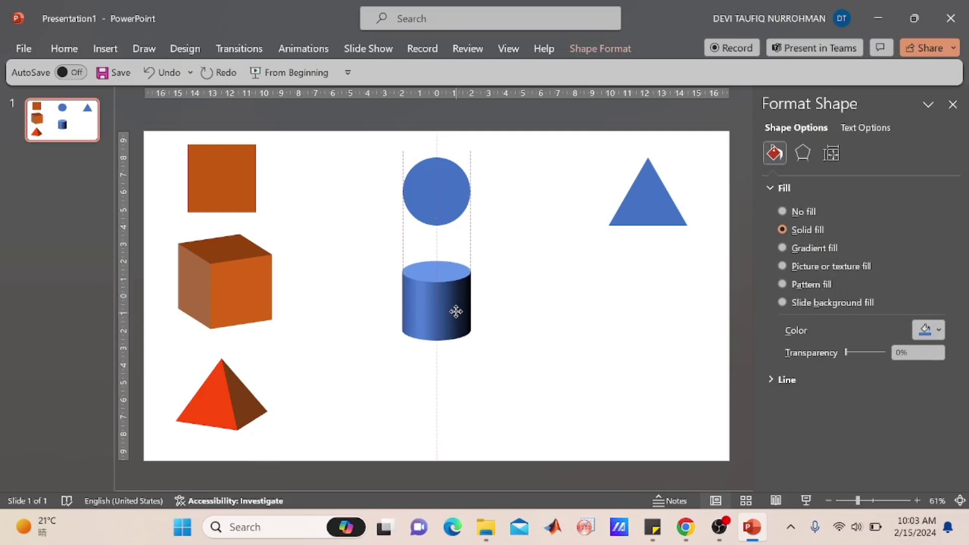
Step: Paste another copy of the blue circle below the cylinder
{"action": "left_click", "coordinate": [542, 342]}
{"action": "left_click", "coordinate": [454, 183]}
{"action": "right_click", "coordinate": [455, 187]}
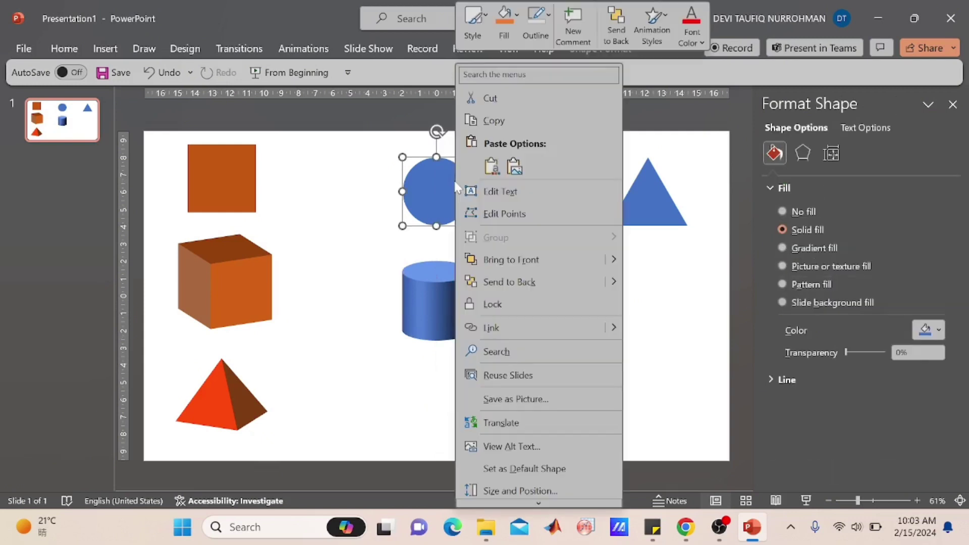
{"action": "left_click", "coordinate": [505, 121]}
{"action": "left_click", "coordinate": [452, 413]}
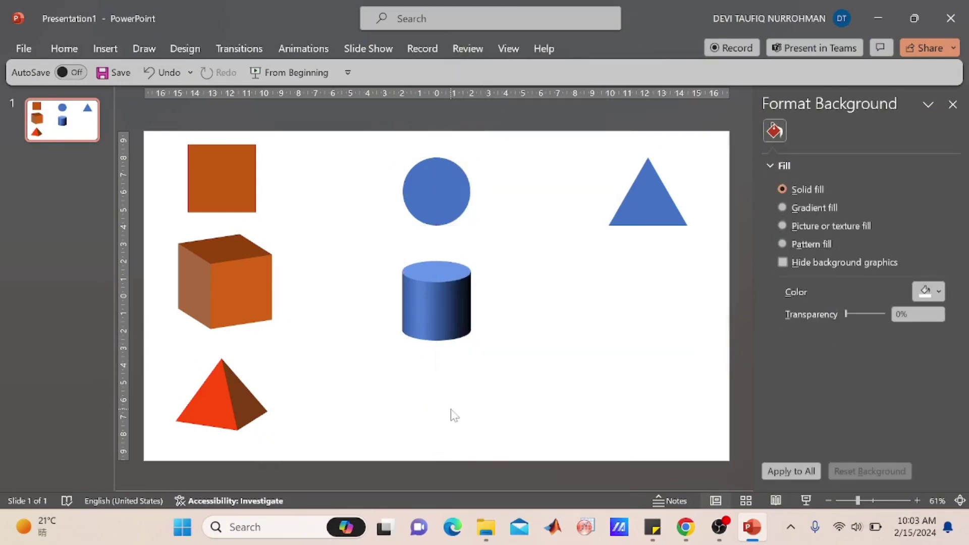
{"action": "right_click", "coordinate": [454, 411]}
{"action": "left_click", "coordinate": [487, 256]}
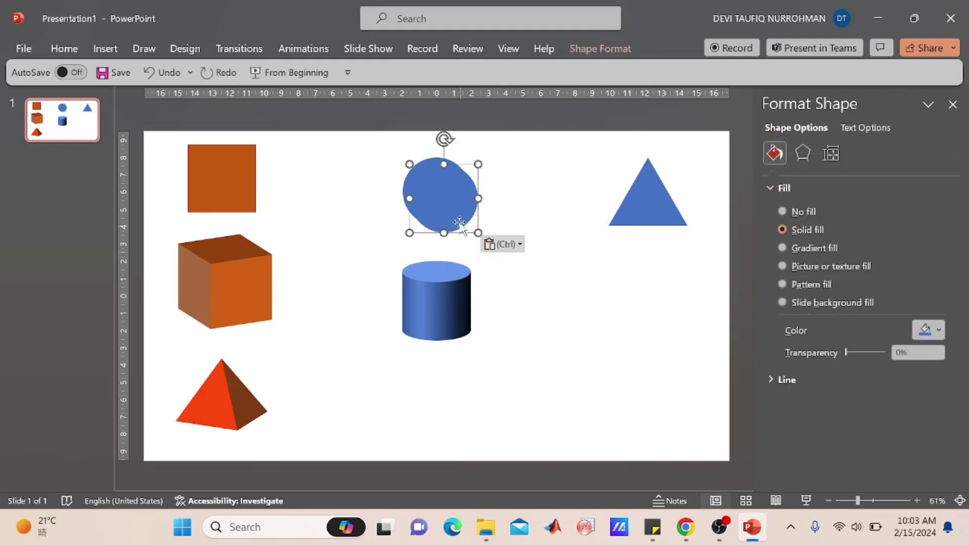
{"action": "left_click_drag", "start_coordinate": [441, 216], "coordinate": [449, 410]}
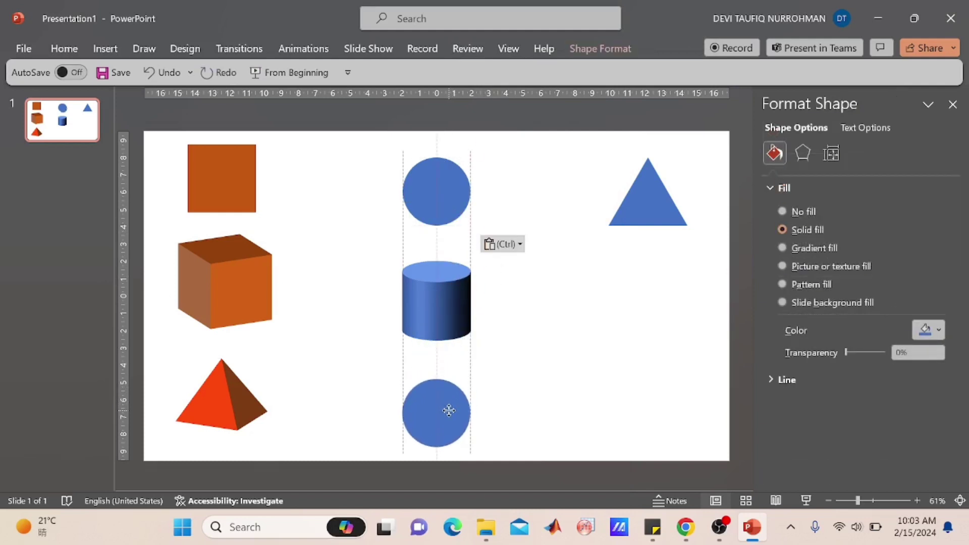
Step: Tilt the new copy with a Parallel rotation preset and add a top bevel
{"action": "left_click", "coordinate": [803, 153]}
{"action": "left_click_drag", "start_coordinate": [953, 294], "coordinate": [954, 443]}
{"action": "left_click", "coordinate": [931, 308]}
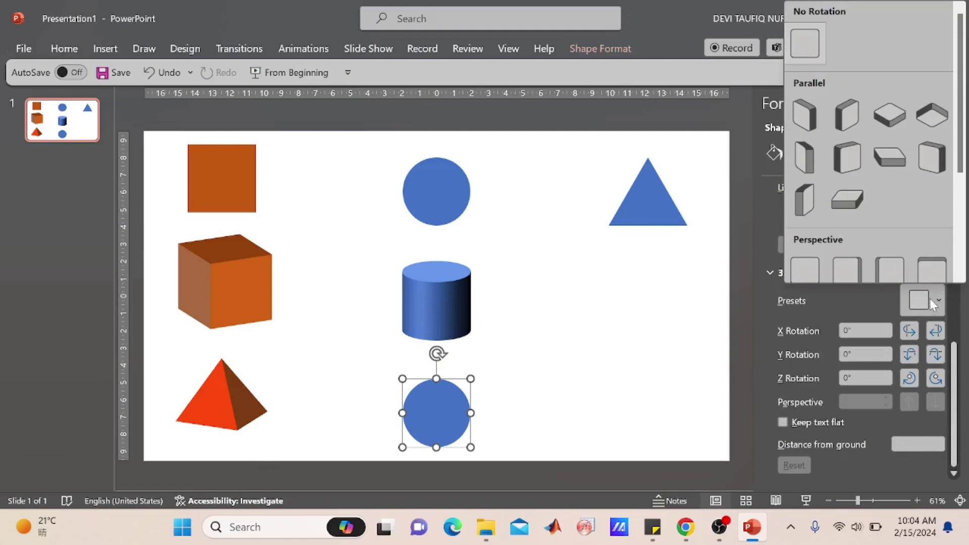
{"action": "left_click", "coordinate": [848, 198]}
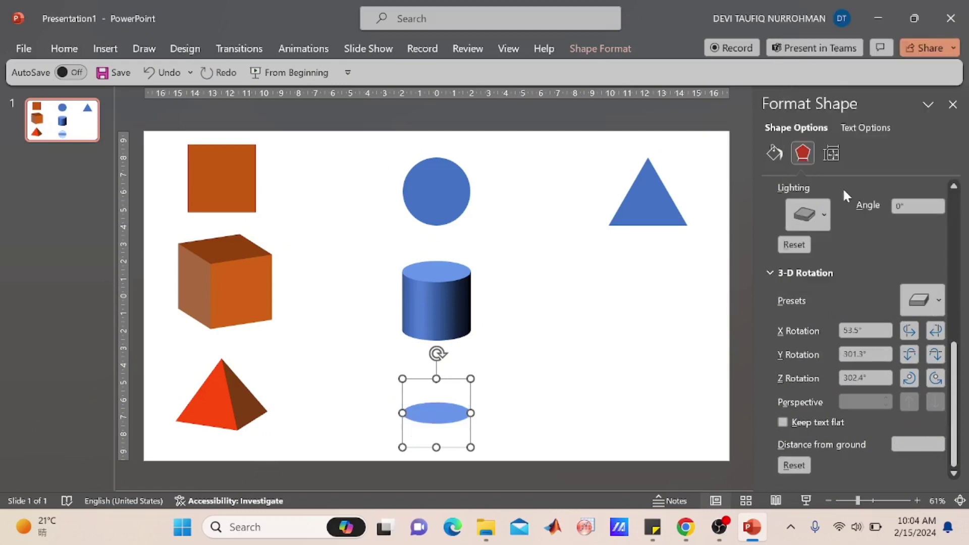
{"action": "left_click_drag", "start_coordinate": [965, 373], "coordinate": [964, 239]}
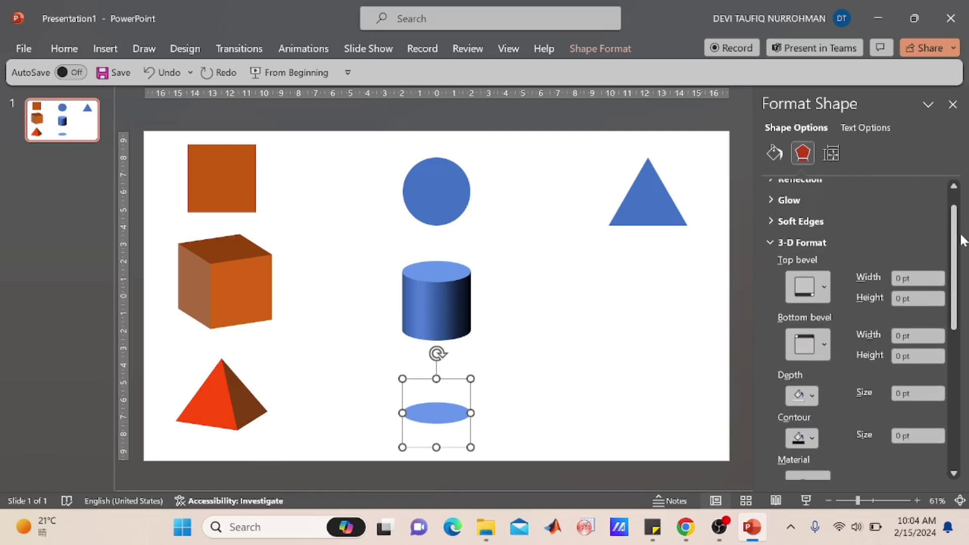
{"action": "left_click", "coordinate": [820, 280]}
{"action": "left_click", "coordinate": [810, 199]}
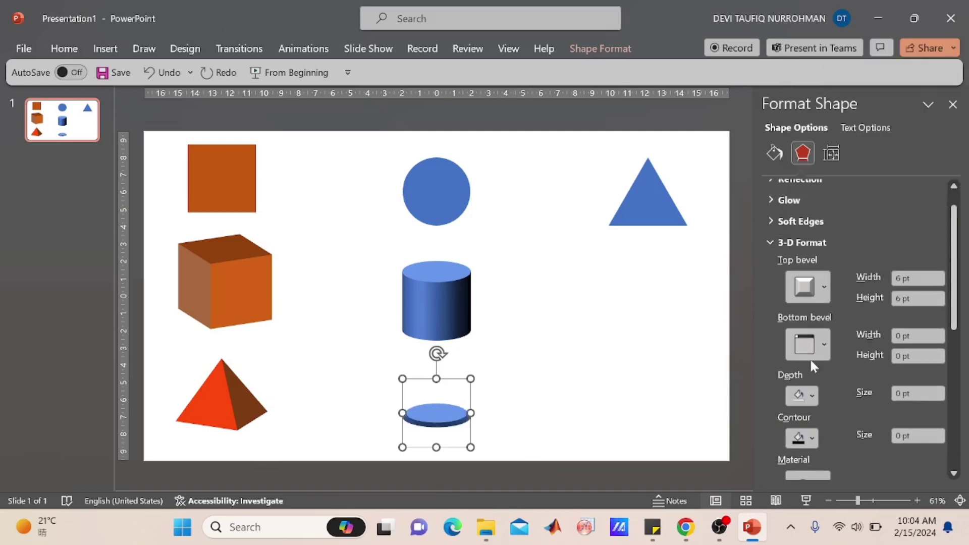
Step: Set the top bevel to 100 pt high and about 55.5 pt wide, forming a cone
{"action": "left_click", "coordinate": [898, 300]}
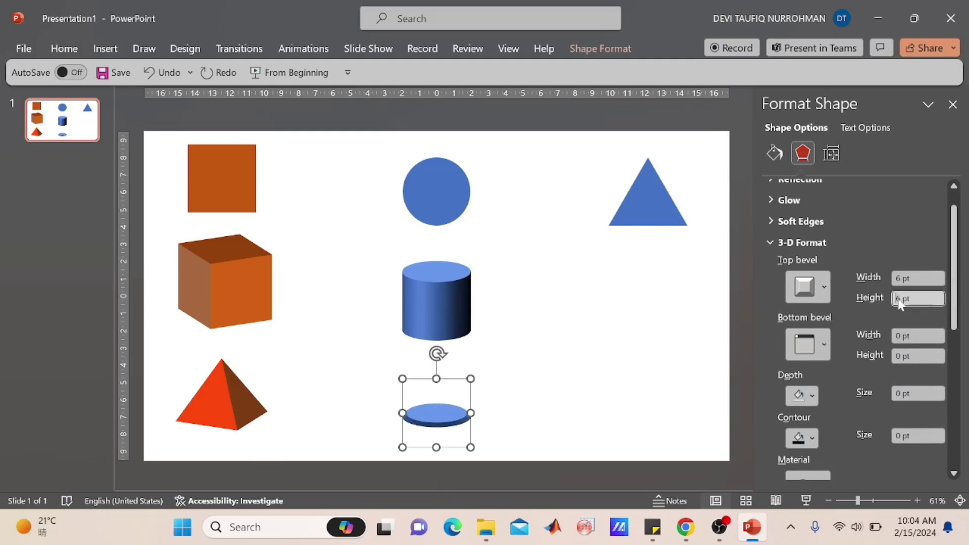
{"action": "key", "text": "Delete"}
{"action": "type", "text": "10"}
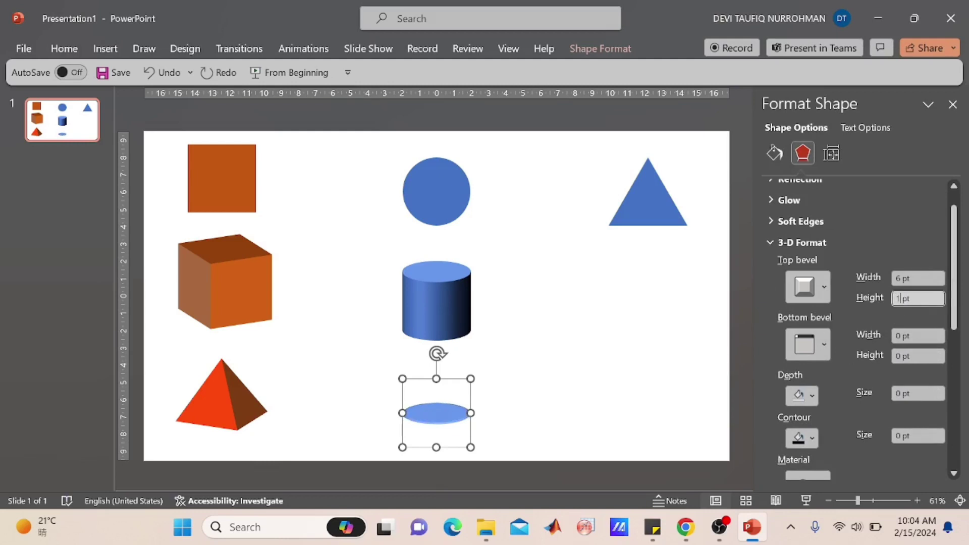
{"action": "type", "text": "0"}
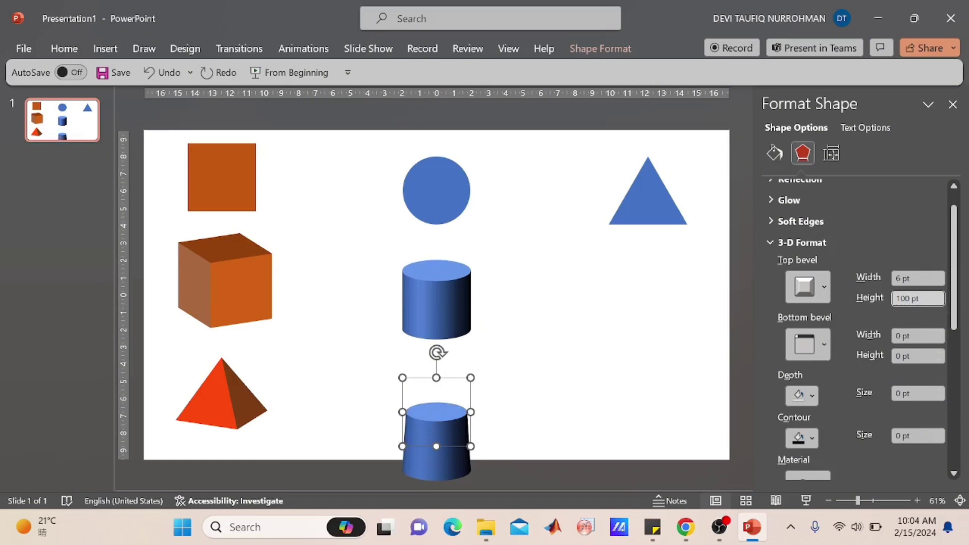
{"action": "left_click", "coordinate": [897, 278]}
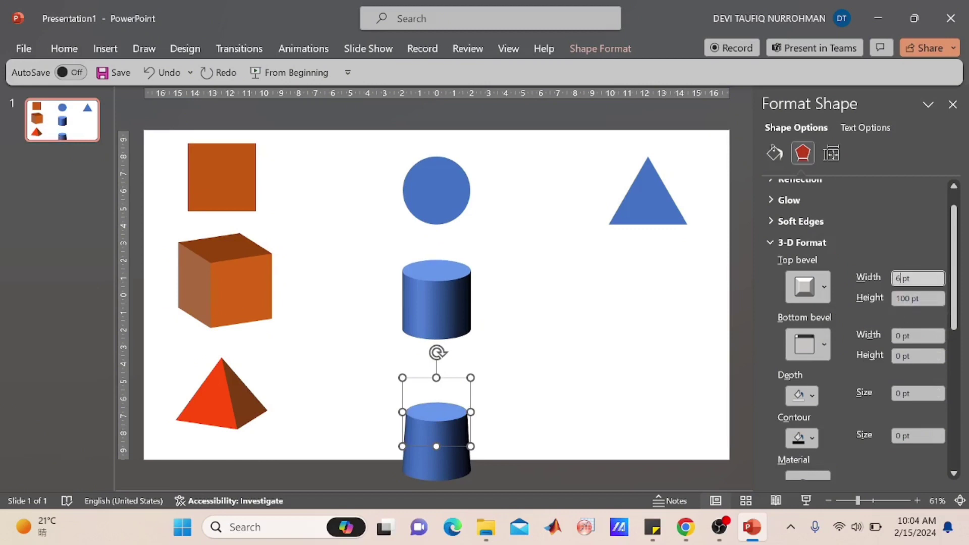
{"action": "mouse_move", "coordinate": [448, 433]}
{"action": "left_mouse_down"}
{"action": "mouse_move", "coordinate": [443, 387]}
{"action": "mouse_move", "coordinate": [448, 396]}
{"action": "left_mouse_up"}
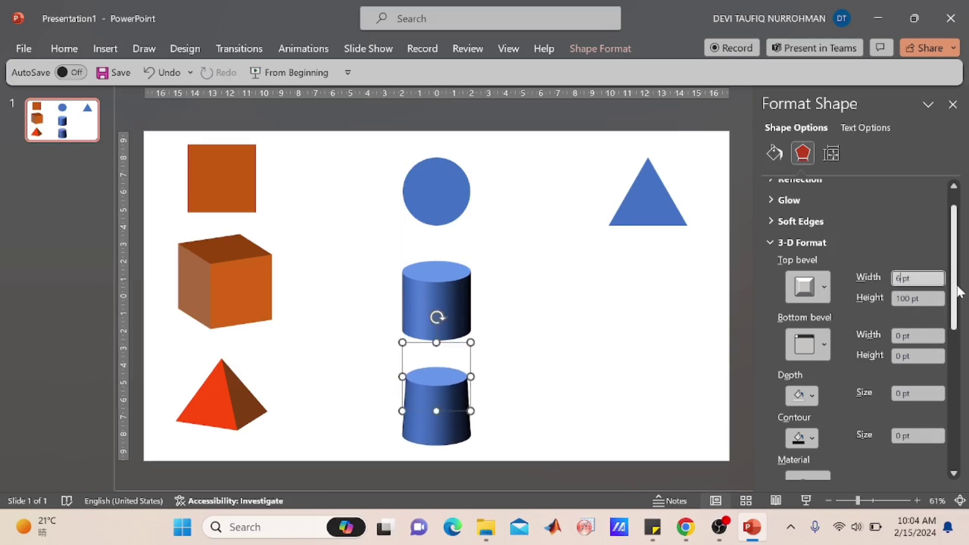
{"action": "left_click", "coordinate": [939, 276]}
{"action": "left_click_drag", "start_coordinate": [940, 276], "coordinate": [942, 276]}
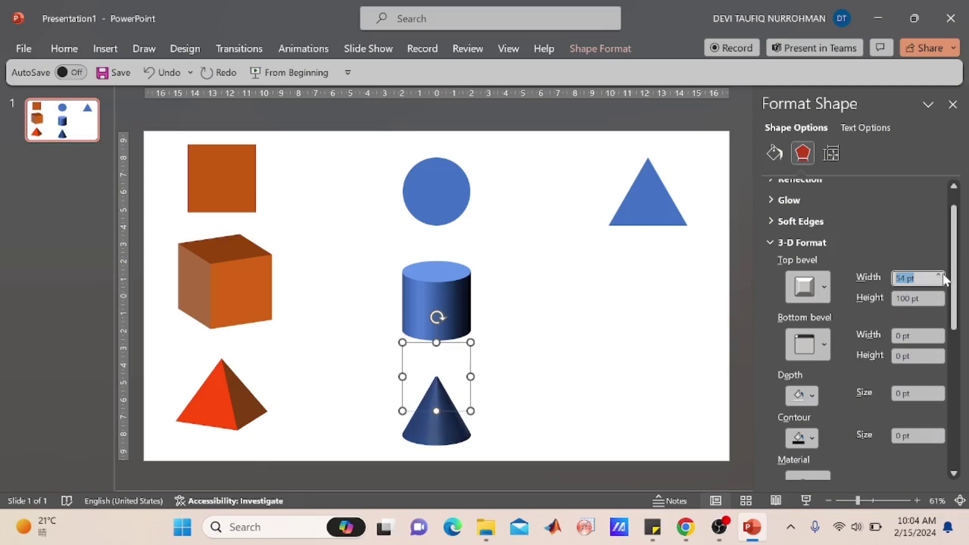
{"action": "left_click_drag", "start_coordinate": [942, 277], "coordinate": [942, 277]}
{"action": "left_click", "coordinate": [539, 408]}
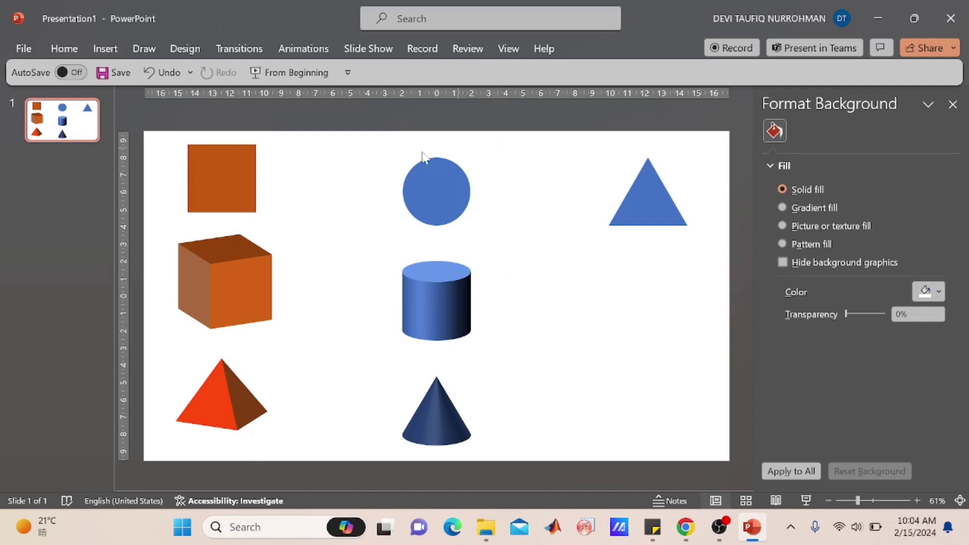
Step: Fill the circle, cylinder and cone with a bright blue from the Standard colours palette
{"action": "left_click_drag", "start_coordinate": [366, 135], "coordinate": [530, 461]}
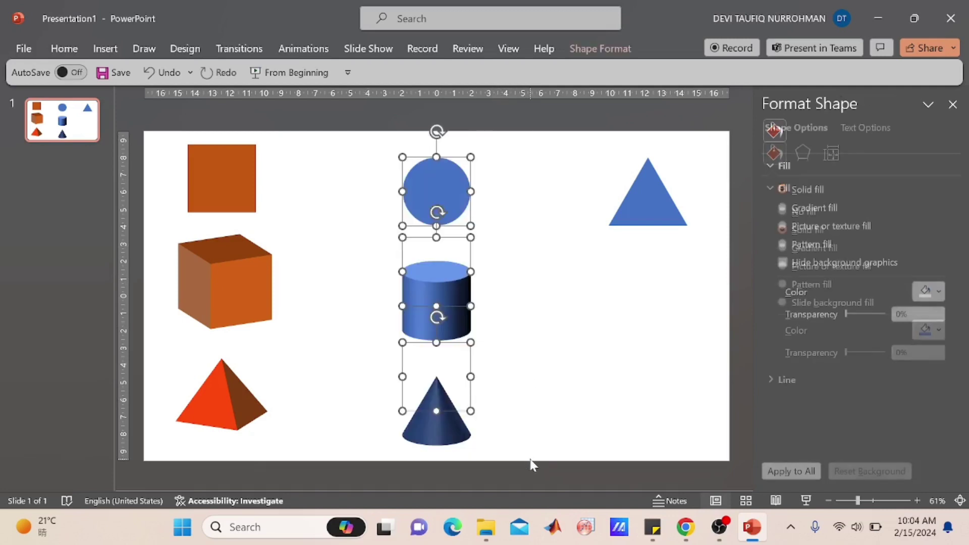
{"action": "left_click", "coordinate": [938, 330]}
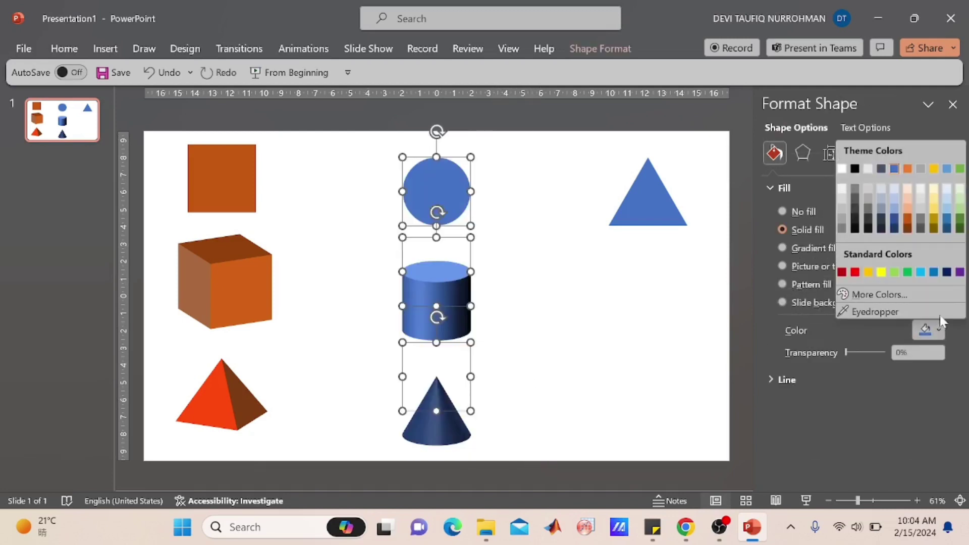
{"action": "left_click", "coordinate": [852, 271]}
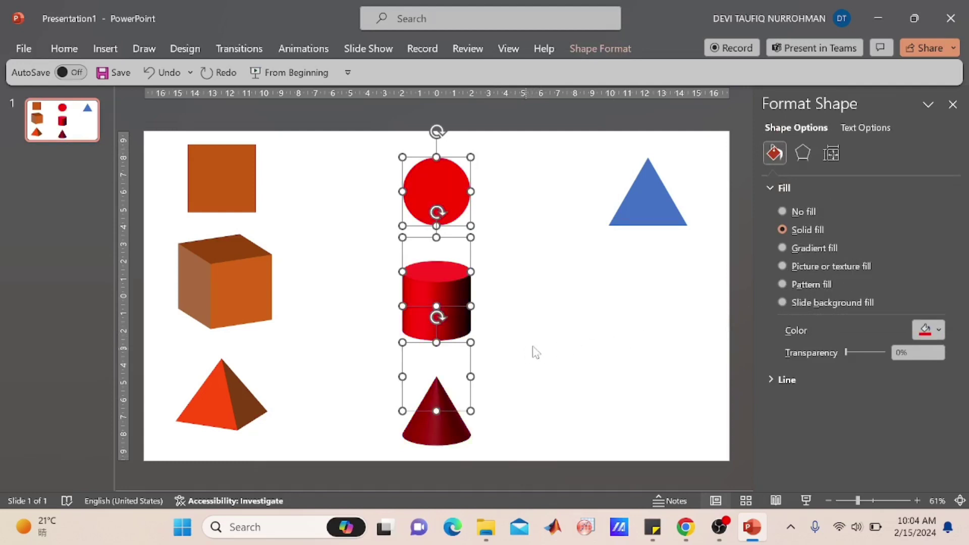
{"action": "left_click", "coordinate": [914, 331]}
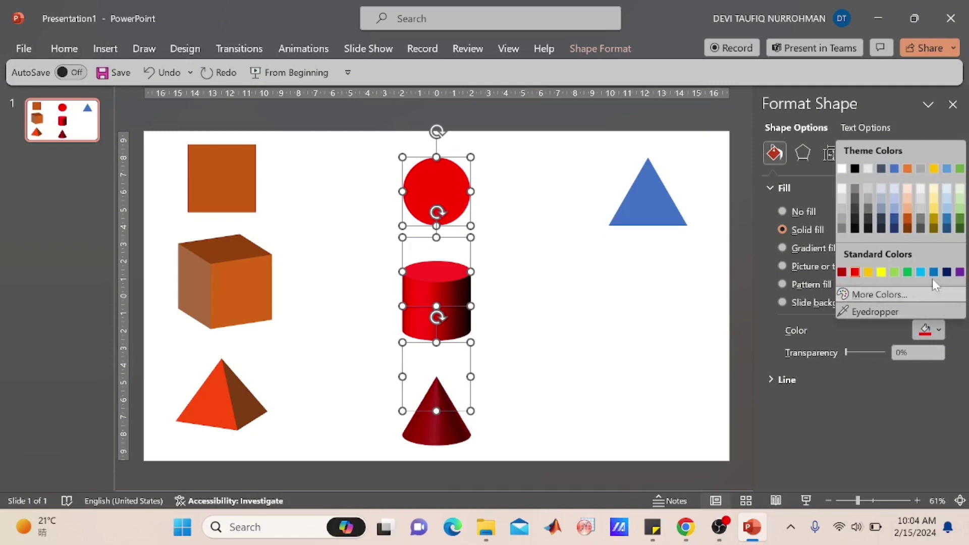
{"action": "left_click", "coordinate": [906, 270]}
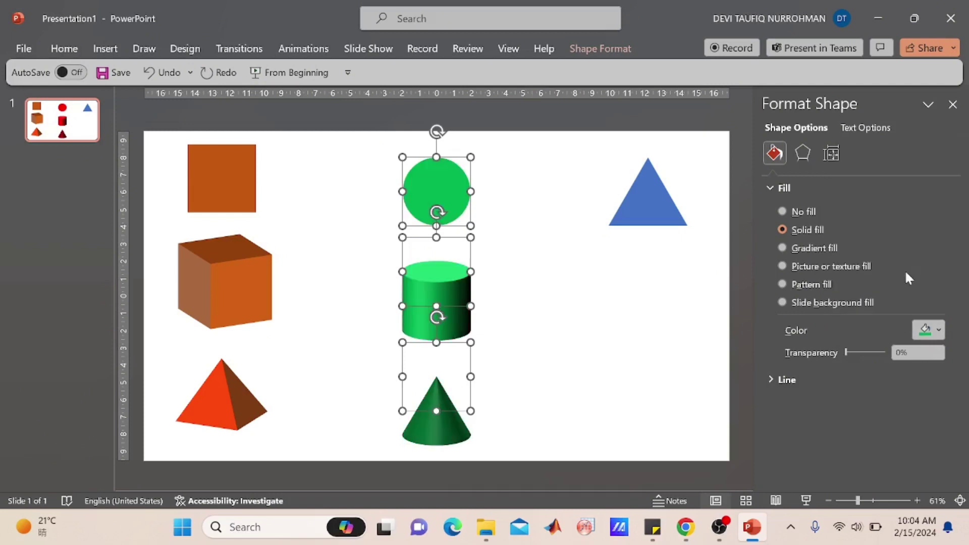
{"action": "left_click", "coordinate": [940, 331]}
{"action": "left_click", "coordinate": [917, 295]}
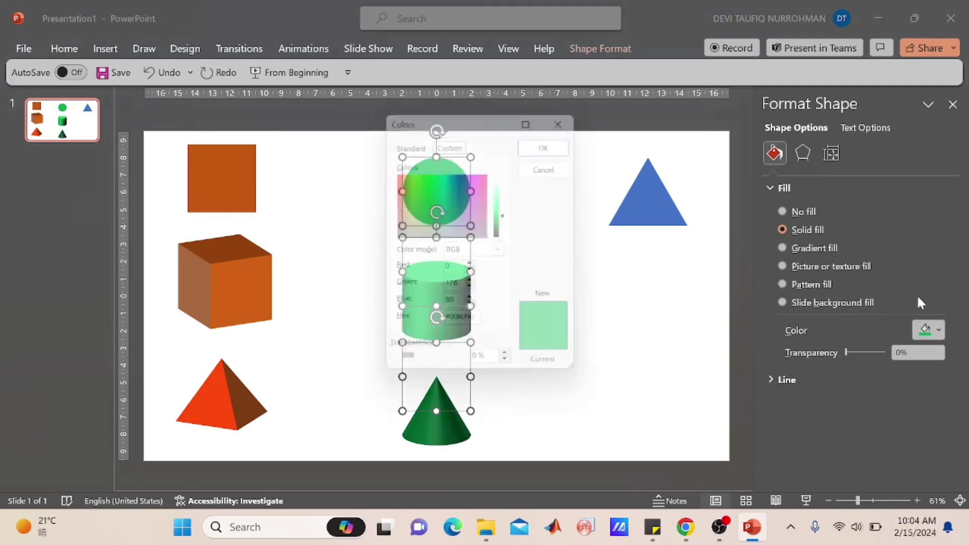
{"action": "left_click", "coordinate": [409, 142]}
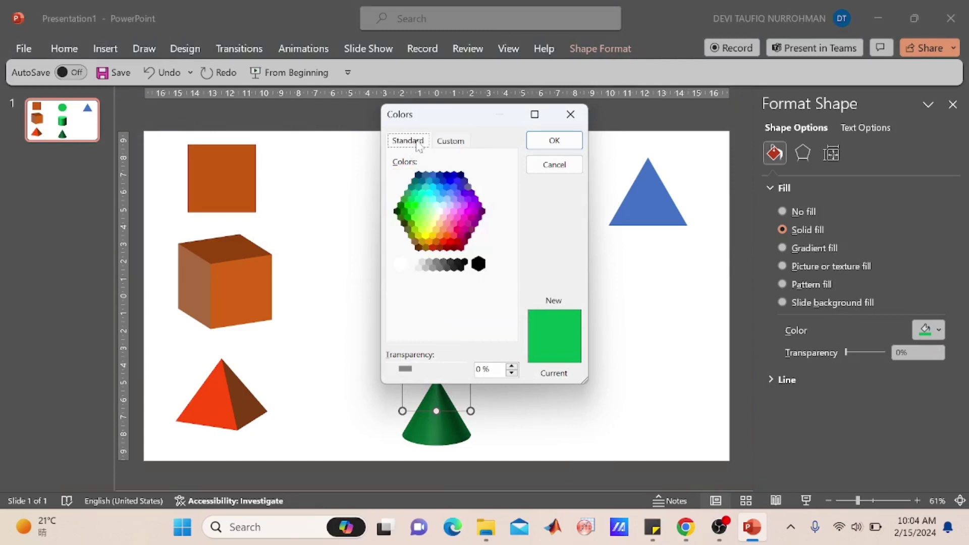
{"action": "left_click_drag", "start_coordinate": [465, 120], "coordinate": [677, 121]}
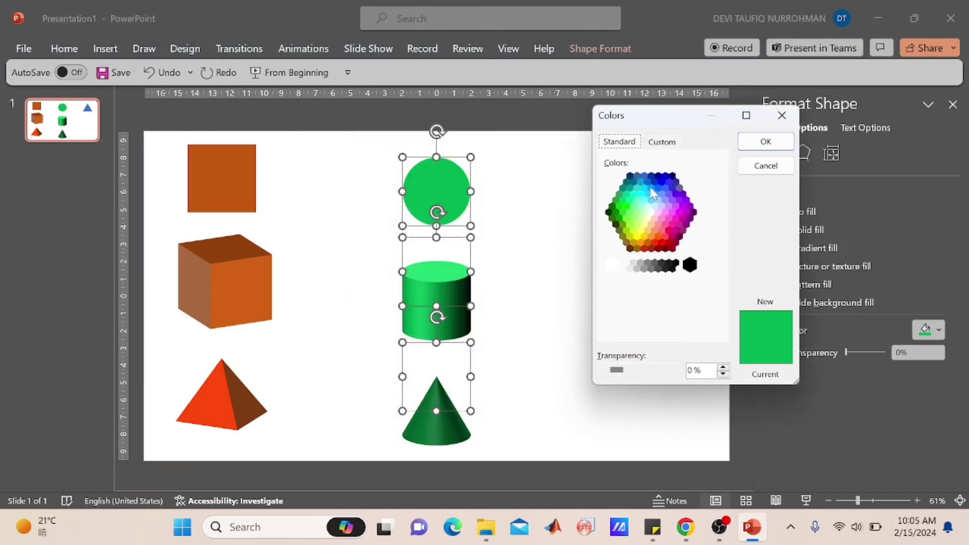
{"action": "left_click", "coordinate": [661, 181]}
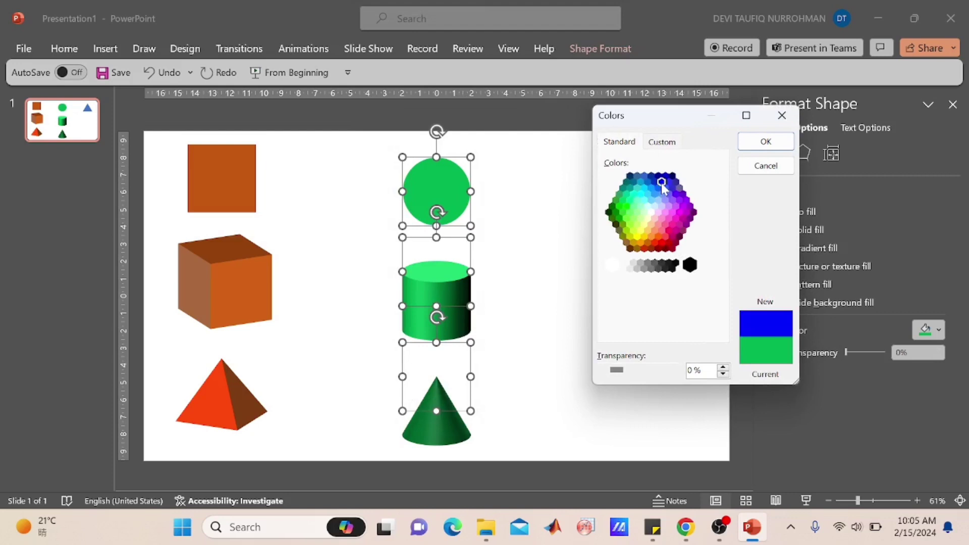
{"action": "left_click", "coordinate": [766, 142]}
{"action": "left_click", "coordinate": [560, 277]}
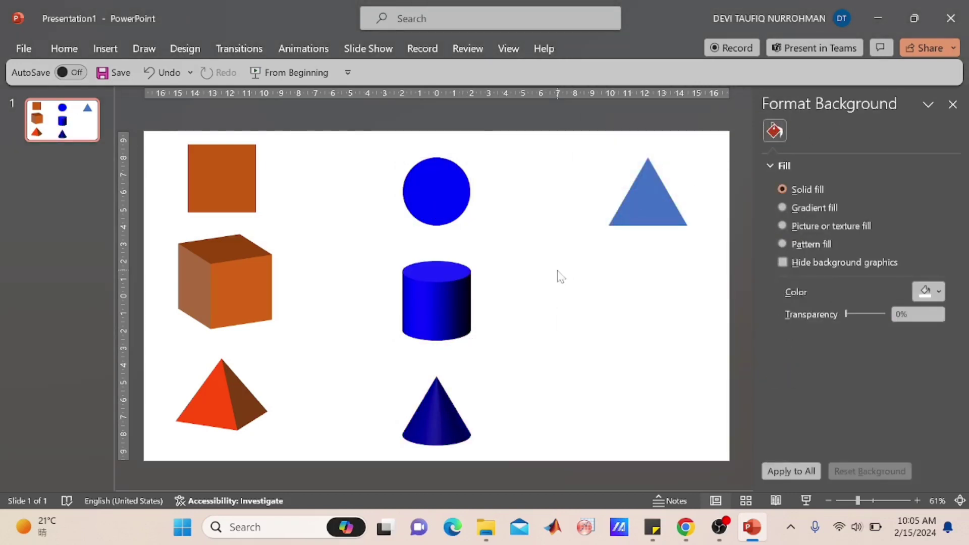
Step: Apply warm lighting to the cone, settling on the first Warm preset
{"action": "left_click", "coordinate": [444, 408]}
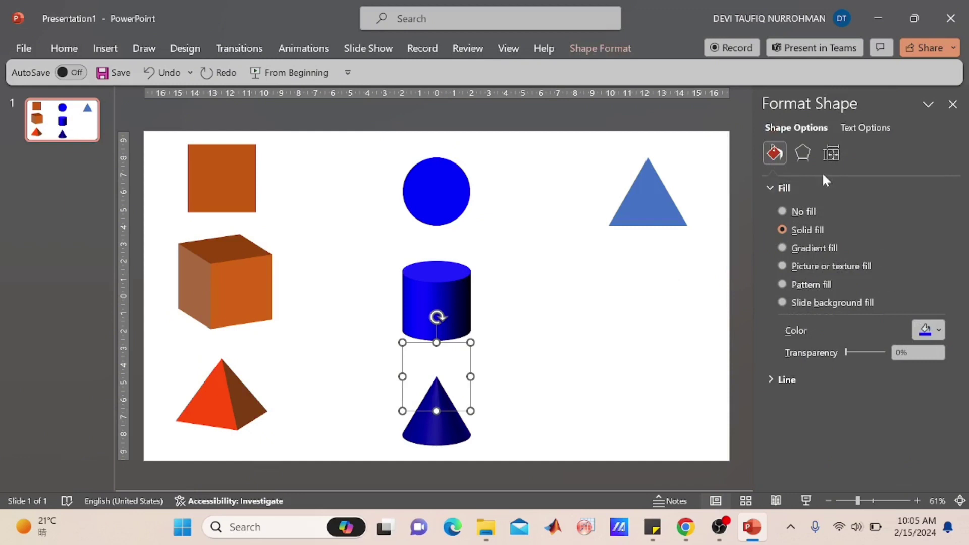
{"action": "left_click", "coordinate": [803, 153]}
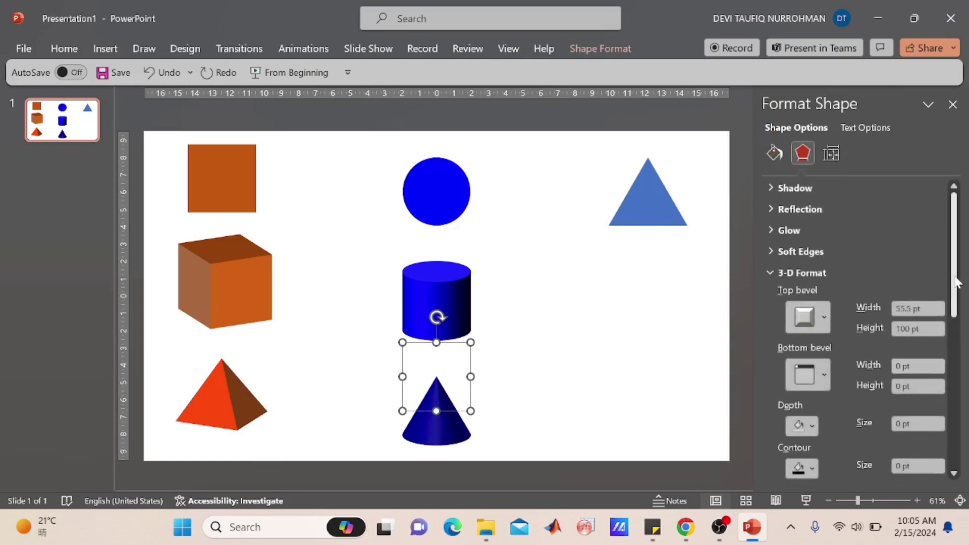
{"action": "scroll", "coordinate": [956, 282], "scroll_direction": "down", "scroll_amount": 5}
{"action": "left_click", "coordinate": [808, 356]}
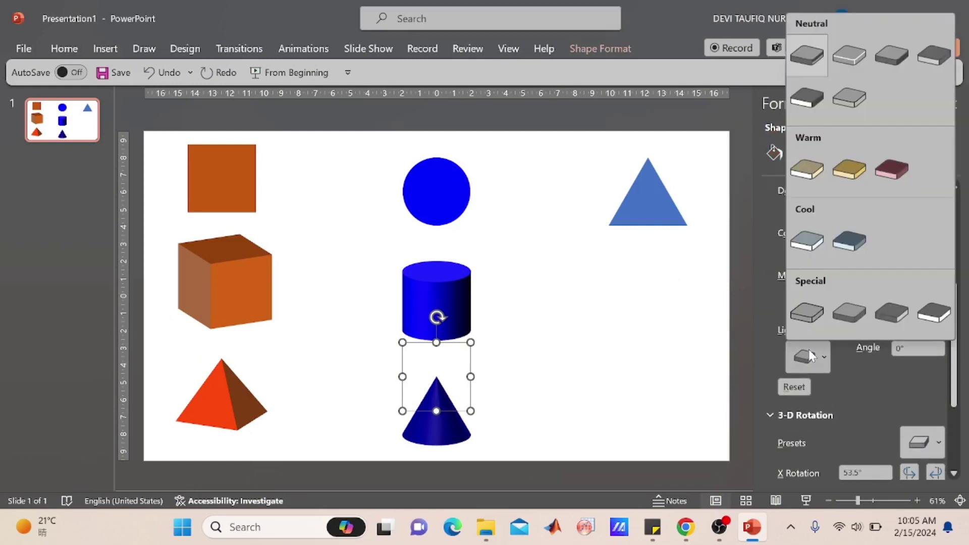
{"action": "left_click", "coordinate": [848, 170]}
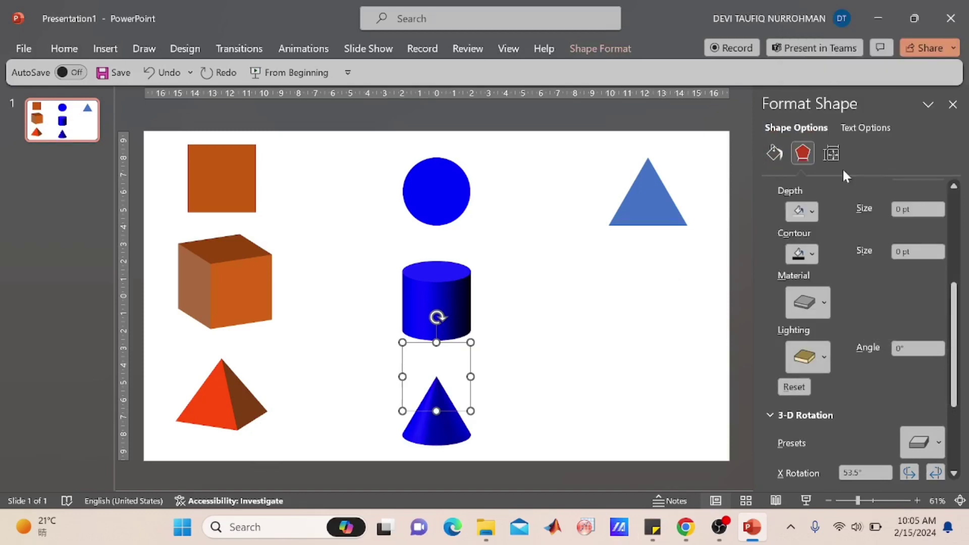
{"action": "left_click", "coordinate": [823, 353]}
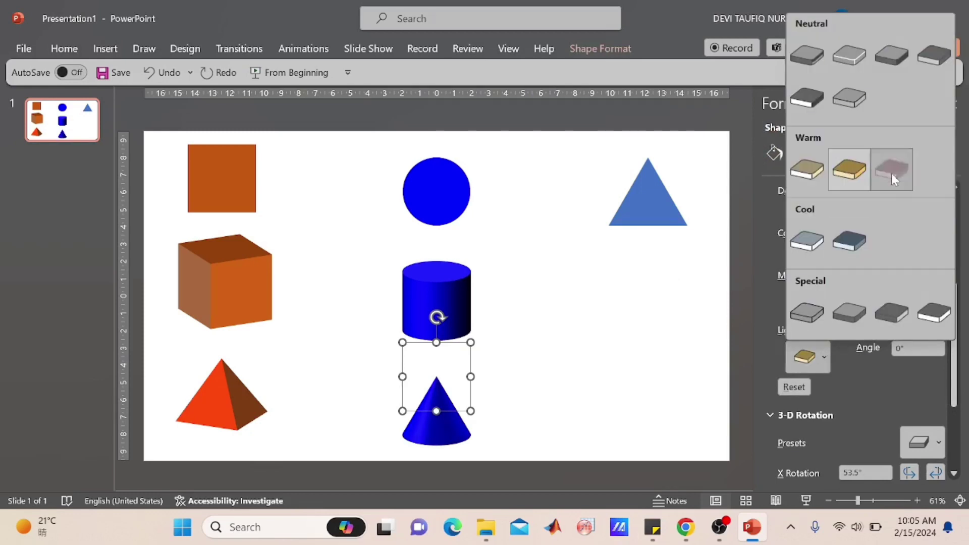
{"action": "left_click", "coordinate": [891, 173]}
{"action": "left_click", "coordinate": [826, 357]}
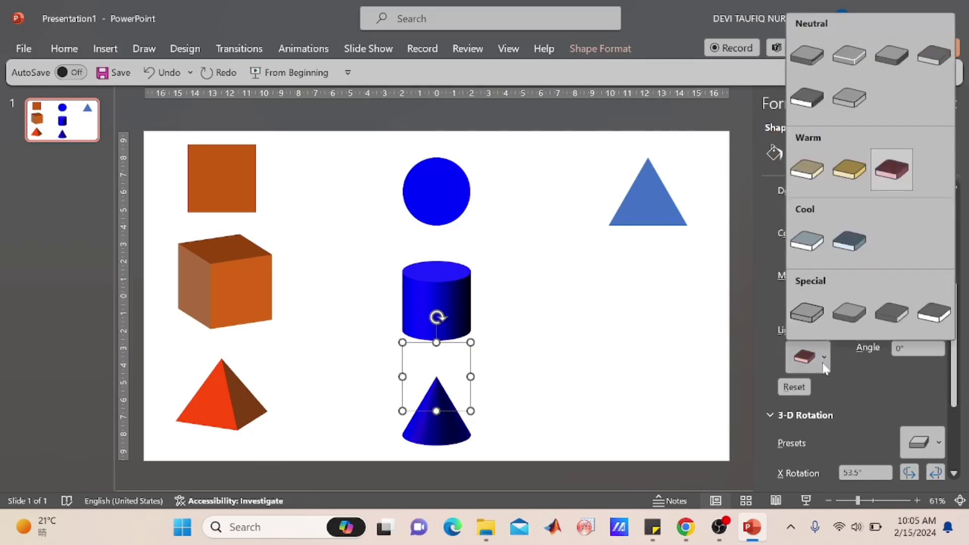
{"action": "left_click", "coordinate": [799, 176]}
{"action": "left_click", "coordinate": [538, 420]}
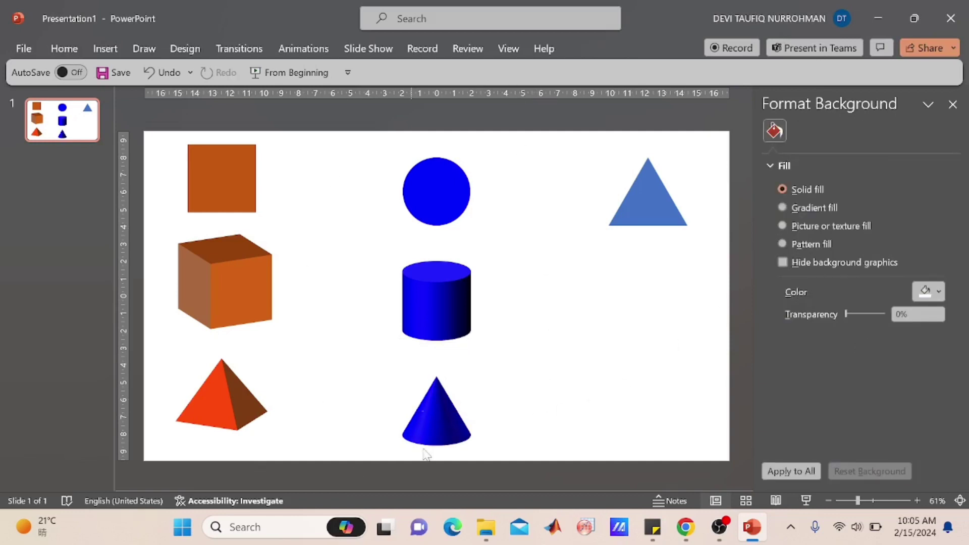
Step: Copy the flat blue triangle and place the duplicate below it
{"action": "left_click", "coordinate": [663, 205]}
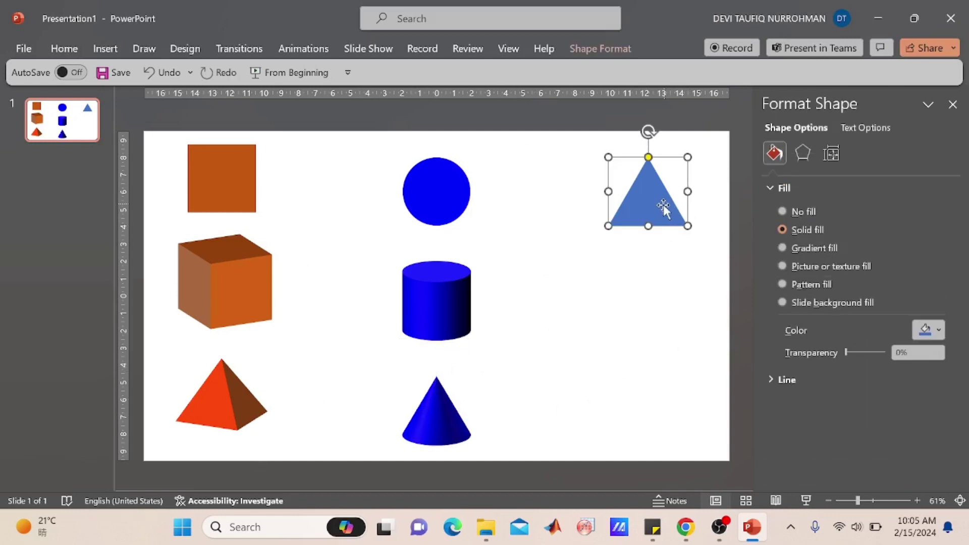
{"action": "right_click", "coordinate": [658, 189]}
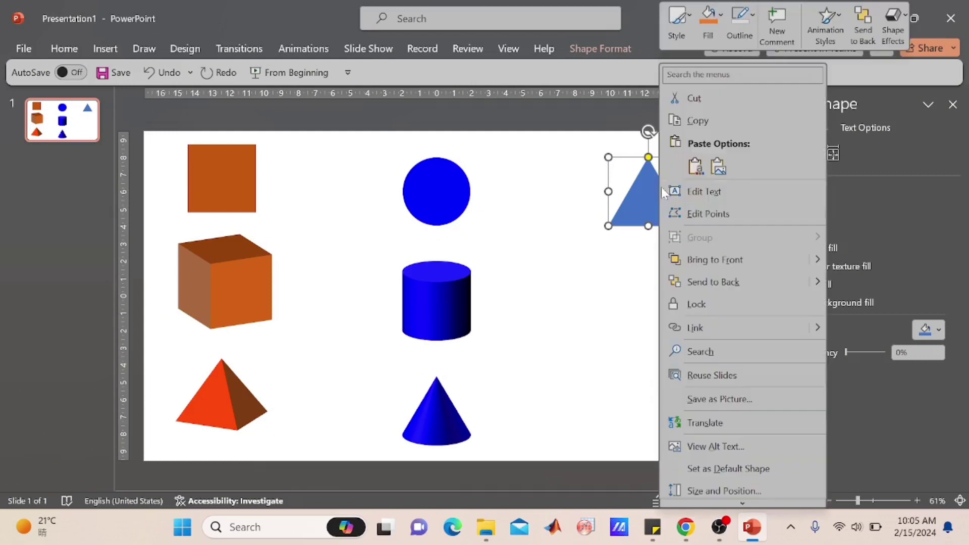
{"action": "left_click", "coordinate": [678, 121]}
{"action": "left_click", "coordinate": [631, 290]}
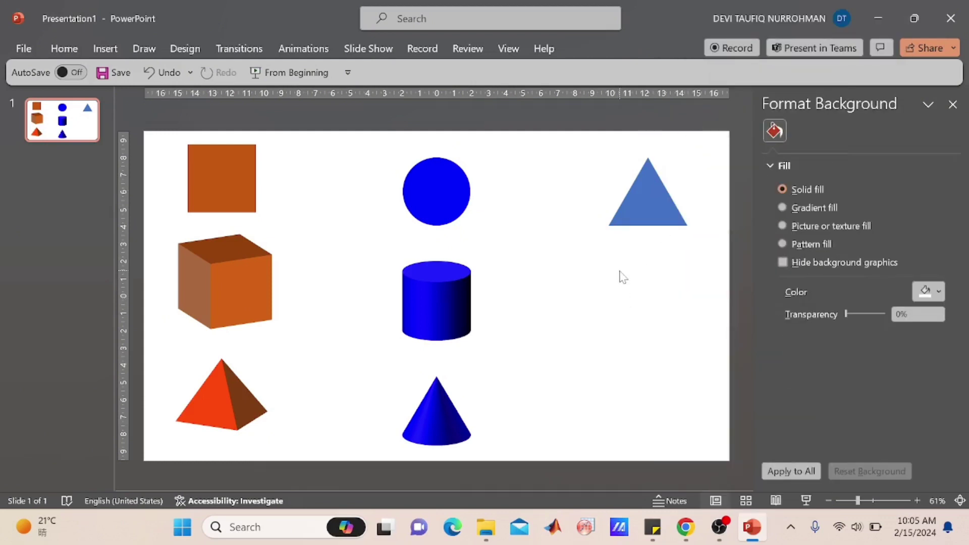
{"action": "right_click", "coordinate": [622, 277]}
{"action": "left_click", "coordinate": [656, 329]}
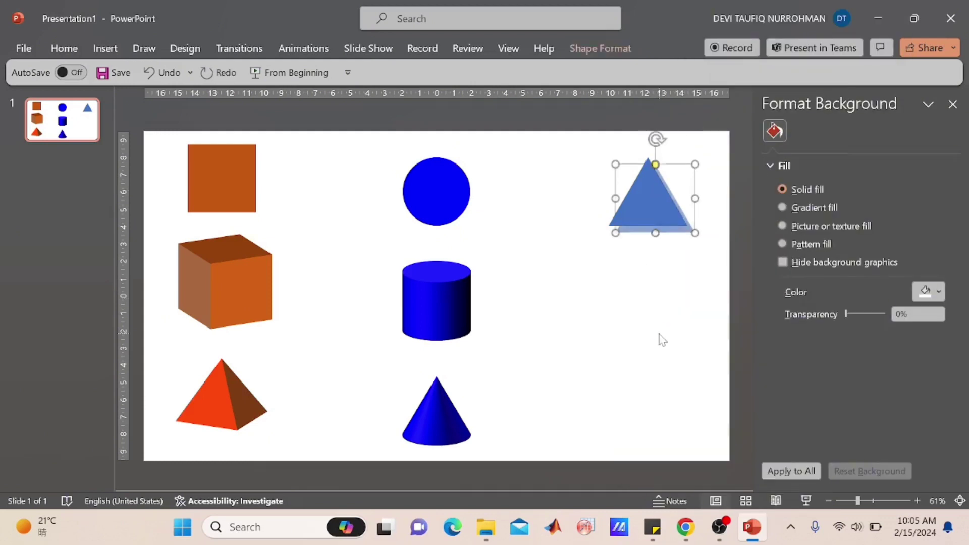
{"action": "left_click_drag", "start_coordinate": [663, 196], "coordinate": [656, 298]}
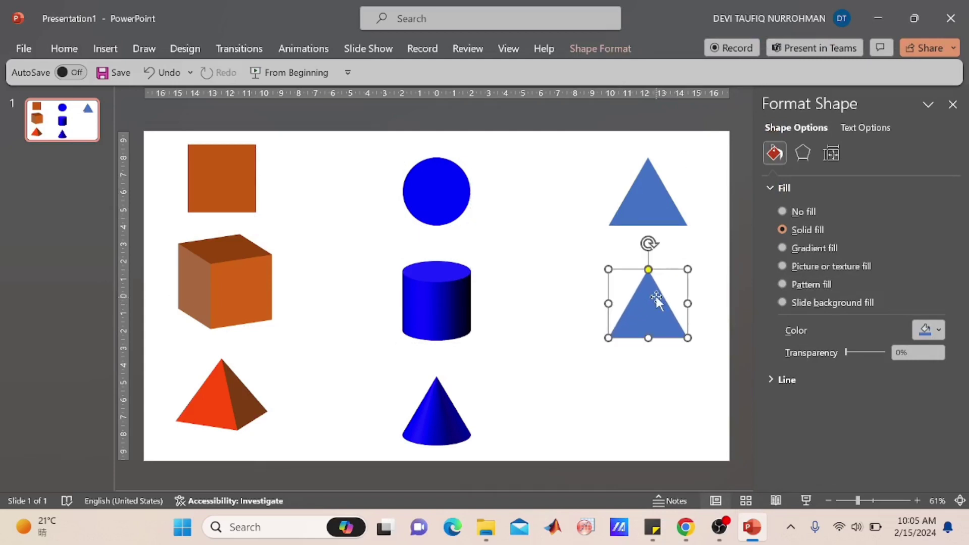
Step: Try several Parallel 3-D rotation presets on the triangle copy
{"action": "left_click", "coordinate": [807, 146]}
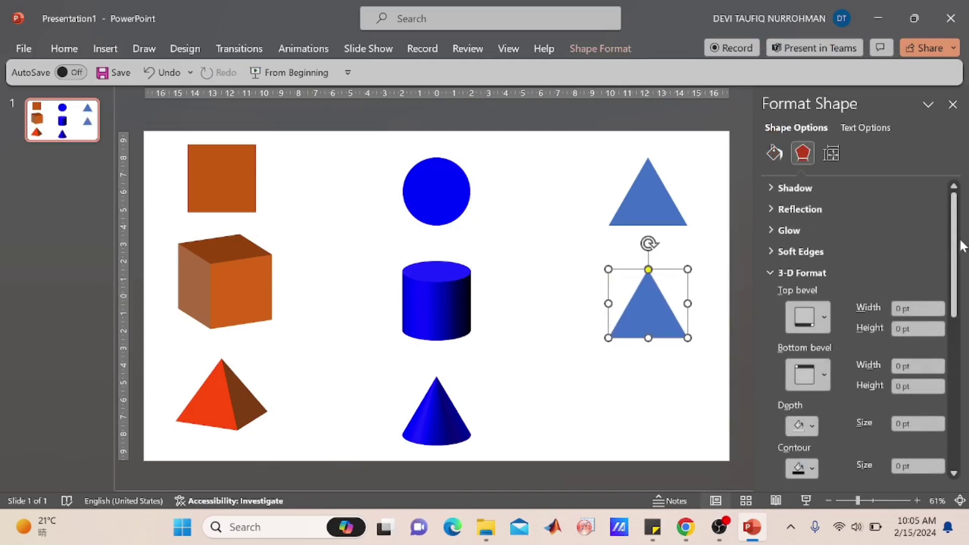
{"action": "left_click_drag", "start_coordinate": [962, 246], "coordinate": [960, 391]}
{"action": "left_click", "coordinate": [927, 295]}
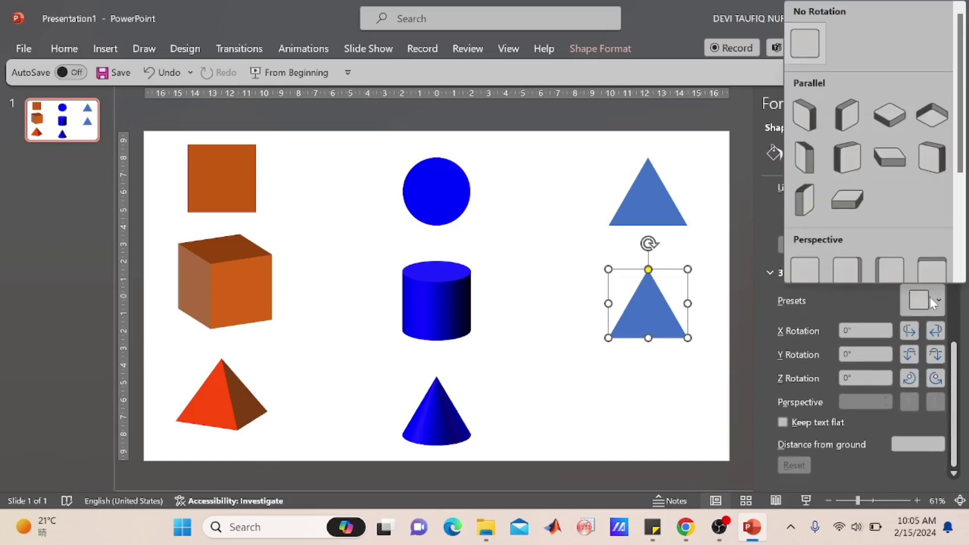
{"action": "left_click", "coordinate": [848, 201]}
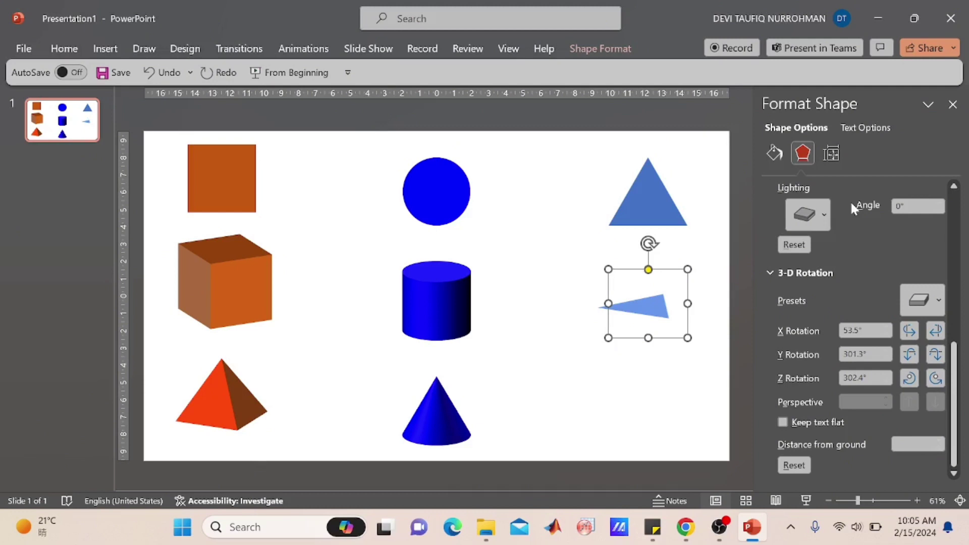
{"action": "left_click", "coordinate": [930, 300]}
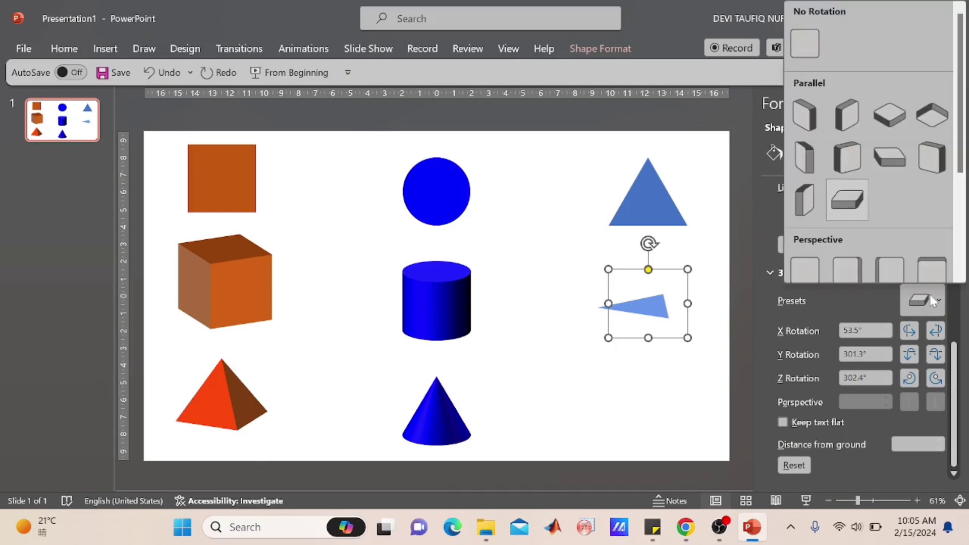
{"action": "left_click", "coordinate": [840, 154]}
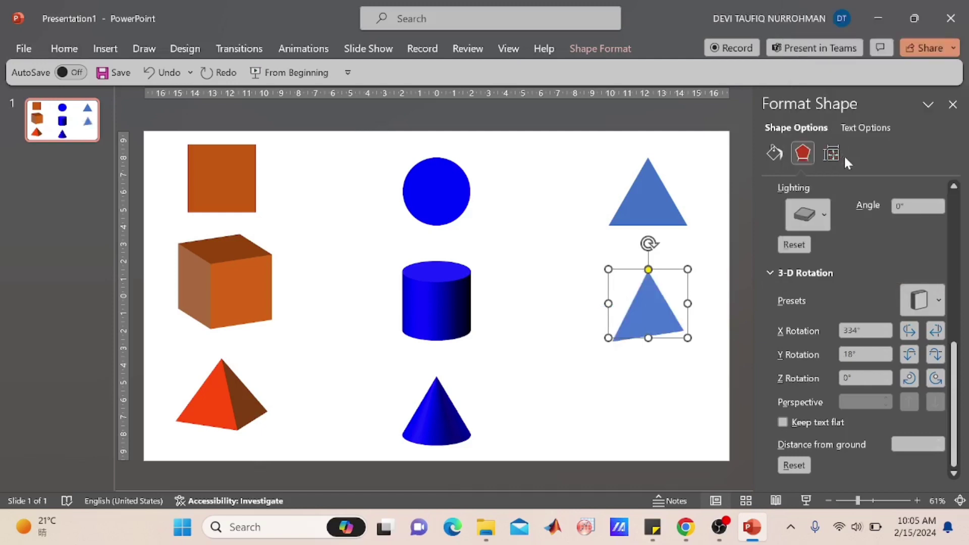
{"action": "left_click", "coordinate": [929, 295]}
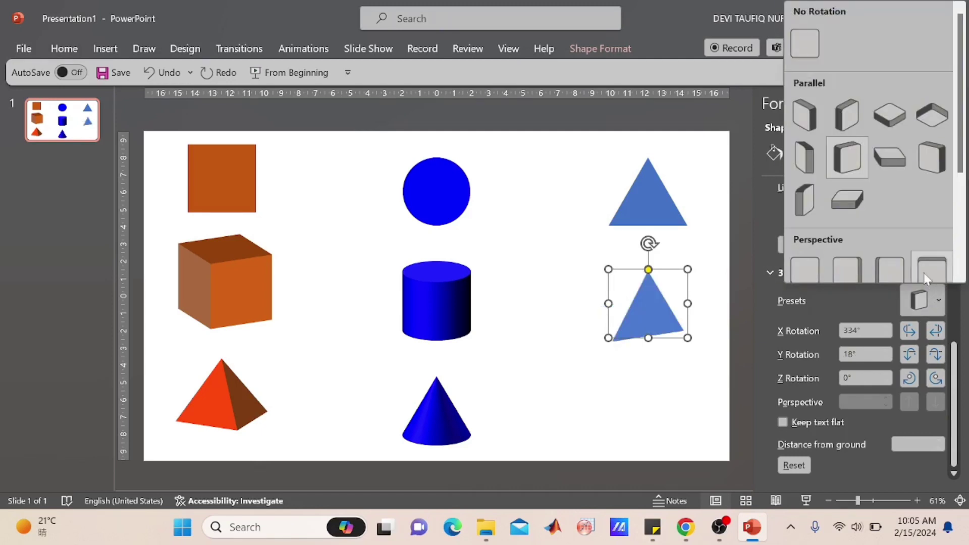
{"action": "left_click", "coordinate": [814, 201]}
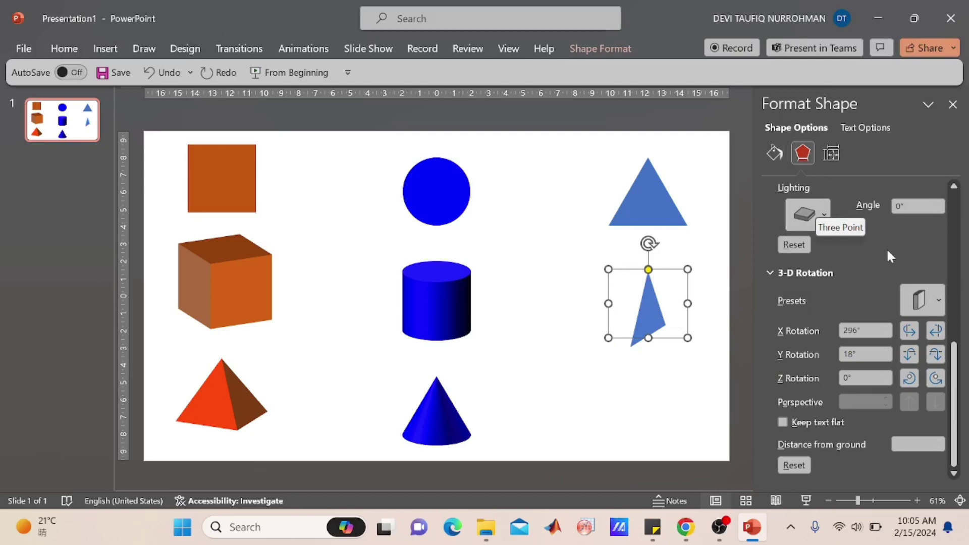
{"action": "scroll", "coordinate": [889, 259], "scroll_direction": "up", "scroll_amount": 5}
{"action": "scroll", "coordinate": [889, 258], "scroll_direction": "up", "scroll_amount": 1}
{"action": "scroll", "coordinate": [891, 263], "scroll_direction": "up", "scroll_amount": 1}
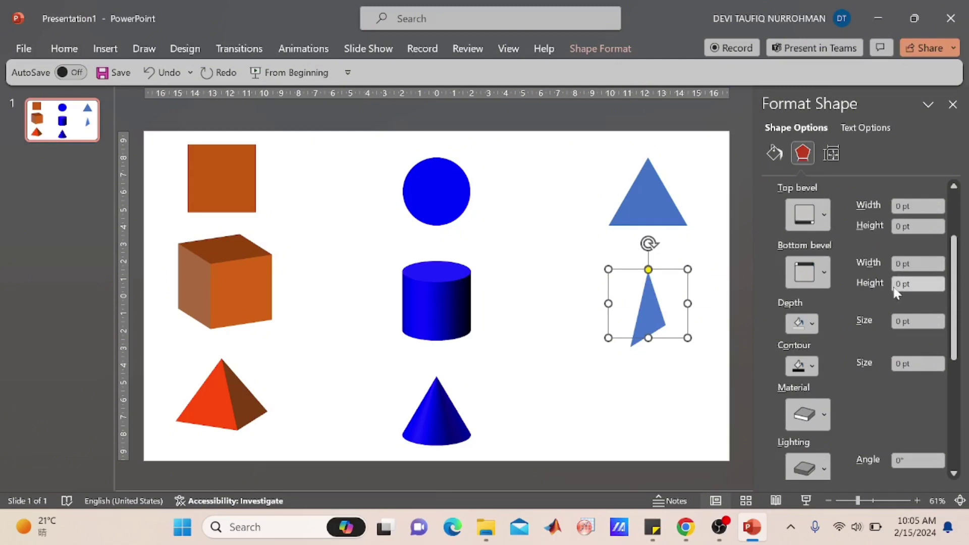
{"action": "scroll", "coordinate": [895, 296], "scroll_direction": "up", "scroll_amount": 1}
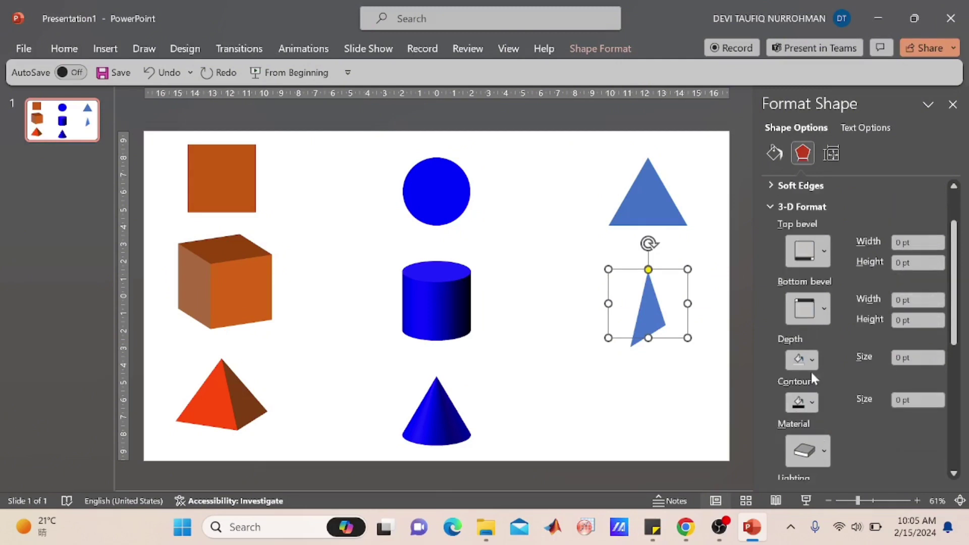
Step: Set the prism's depth to 100 pt and apply the Parallel preset giving X 334°, Y 18°
{"action": "left_click", "coordinate": [897, 357]}
{"action": "type", "text": "1"}
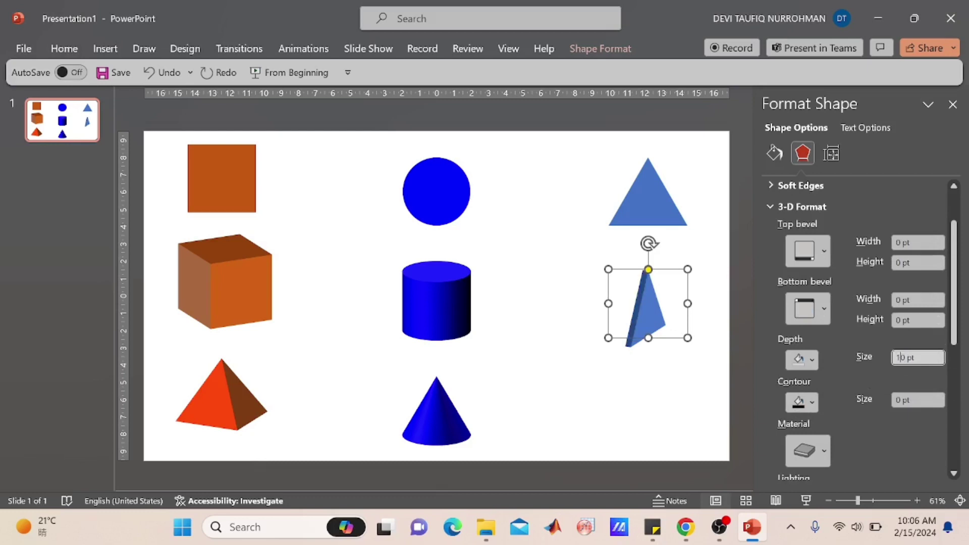
{"action": "type", "text": "0"}
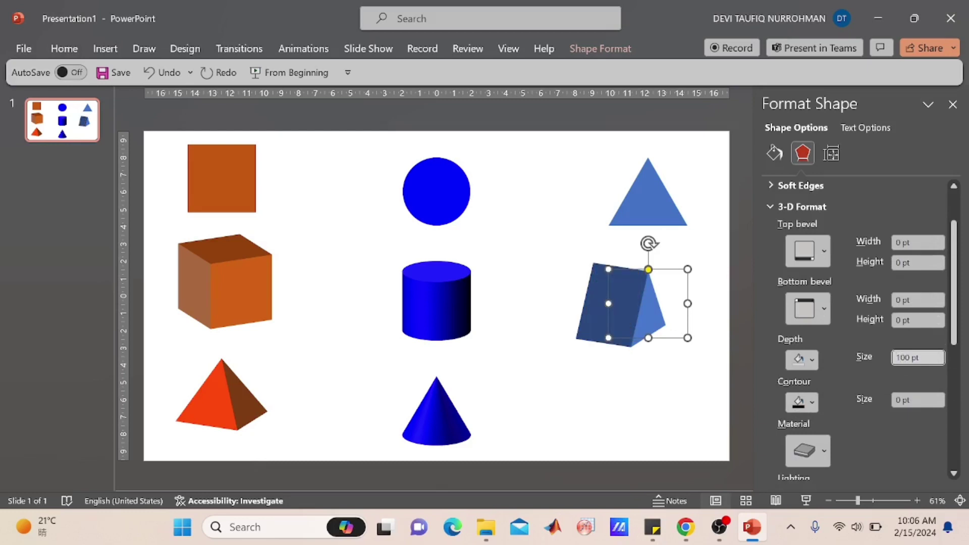
{"action": "left_click_drag", "start_coordinate": [953, 293], "coordinate": [958, 376]}
{"action": "left_click", "coordinate": [922, 347]}
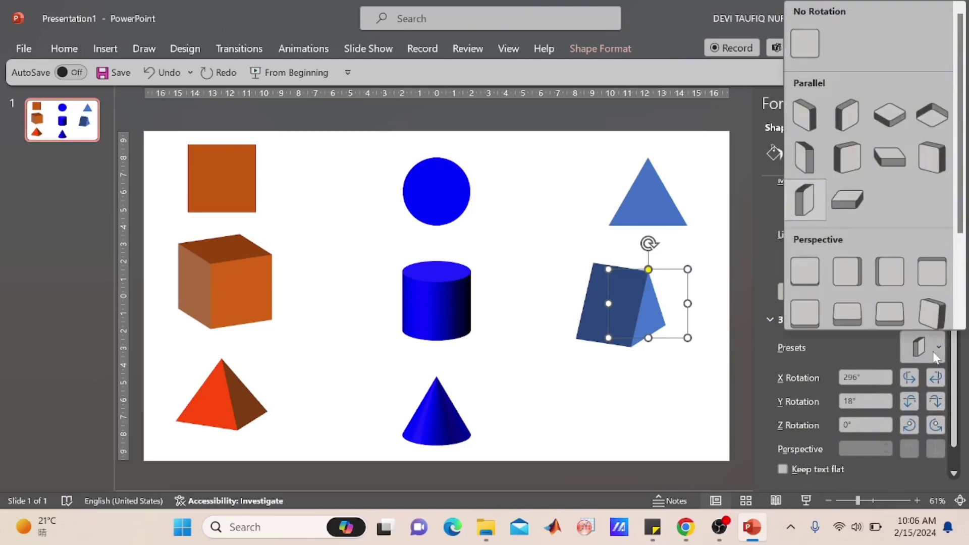
{"action": "left_click", "coordinate": [841, 190]}
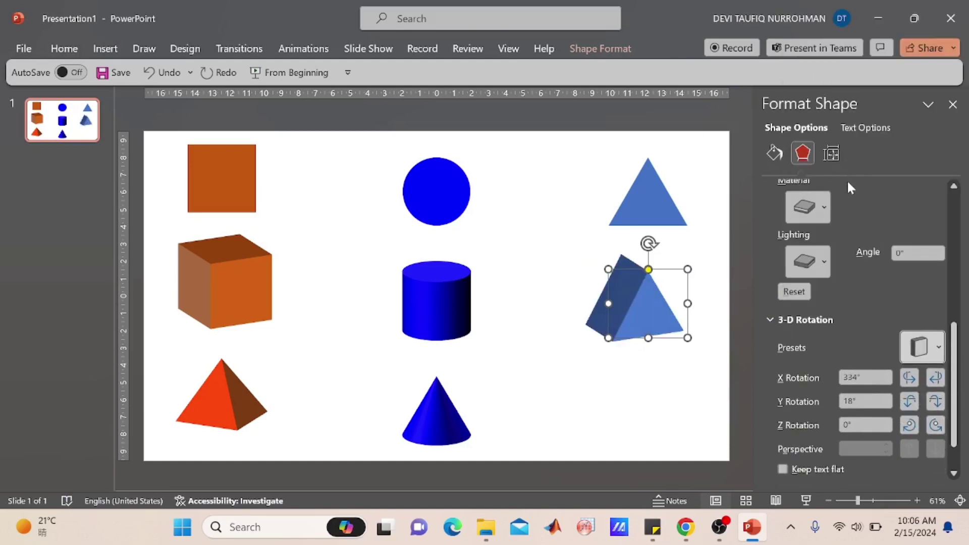
{"action": "left_click", "coordinate": [676, 398]}
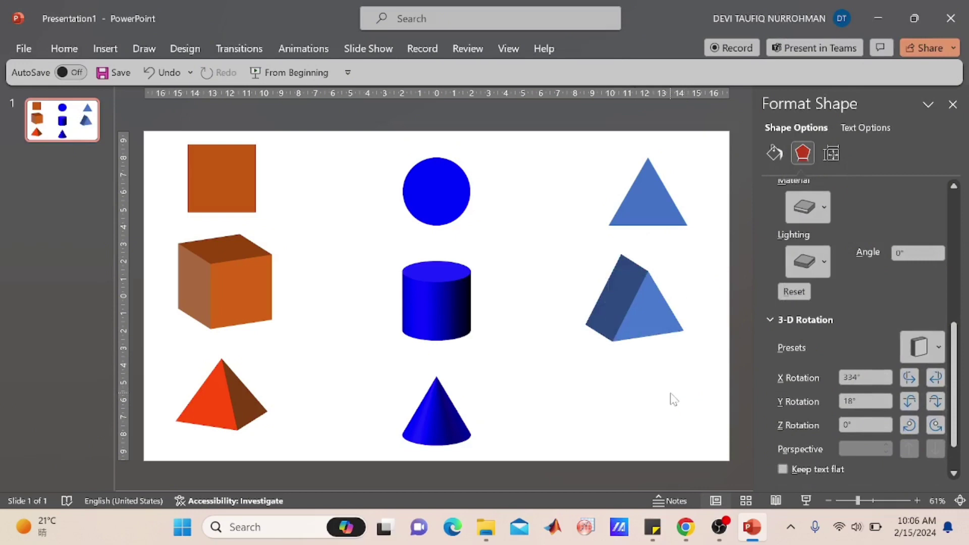
Step: Nudge the prism right, then copy the top triangle and place the copy at bottom right
{"action": "mouse_move", "coordinate": [645, 324]}
{"action": "left_mouse_down"}
{"action": "mouse_move", "coordinate": [660, 316]}
{"action": "mouse_move", "coordinate": [666, 325]}
{"action": "left_mouse_up"}
{"action": "left_click", "coordinate": [666, 384]}
{"action": "left_click", "coordinate": [649, 193]}
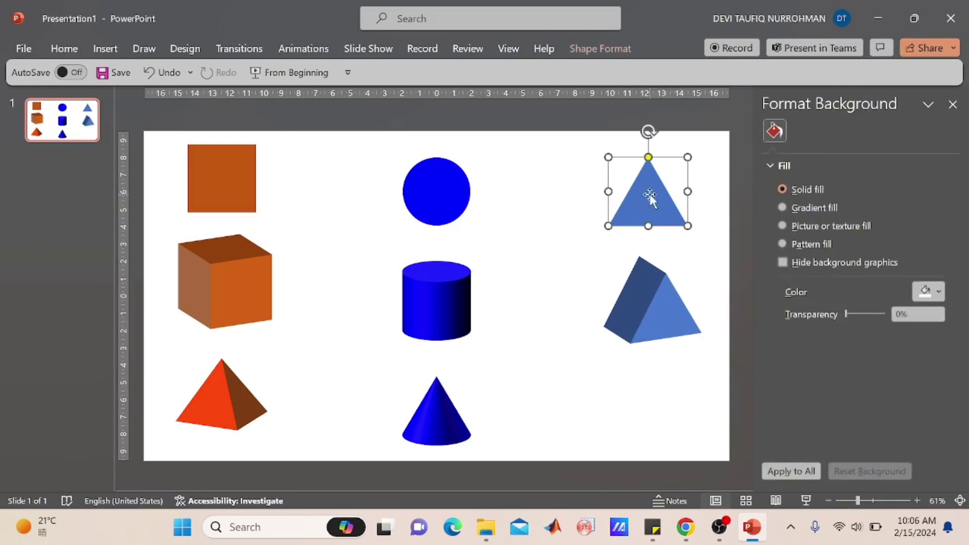
{"action": "right_click", "coordinate": [649, 193]}
{"action": "left_click", "coordinate": [700, 122]}
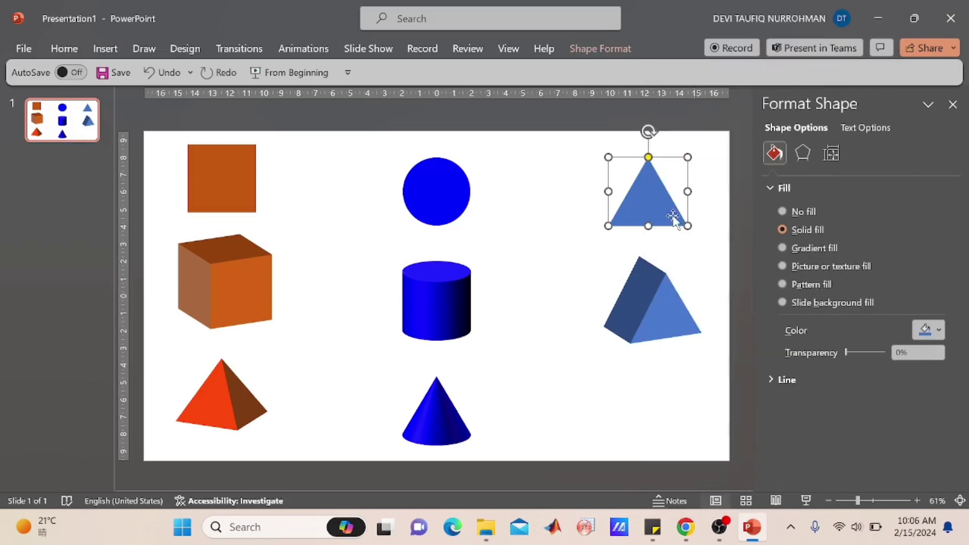
{"action": "right_click", "coordinate": [613, 426]}
{"action": "left_click", "coordinate": [647, 260]}
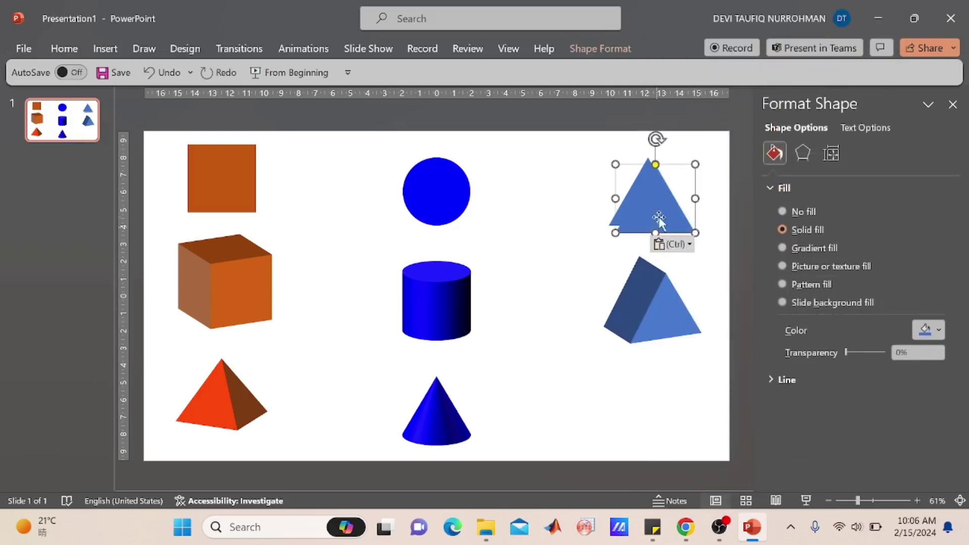
{"action": "left_click_drag", "start_coordinate": [659, 217], "coordinate": [656, 409]}
Step: Tilt the copied triangle with a Parallel 3-D rotation preset (X 53.5°, Y 301.3°, Z 302.4°)
{"action": "left_click", "coordinate": [797, 155]}
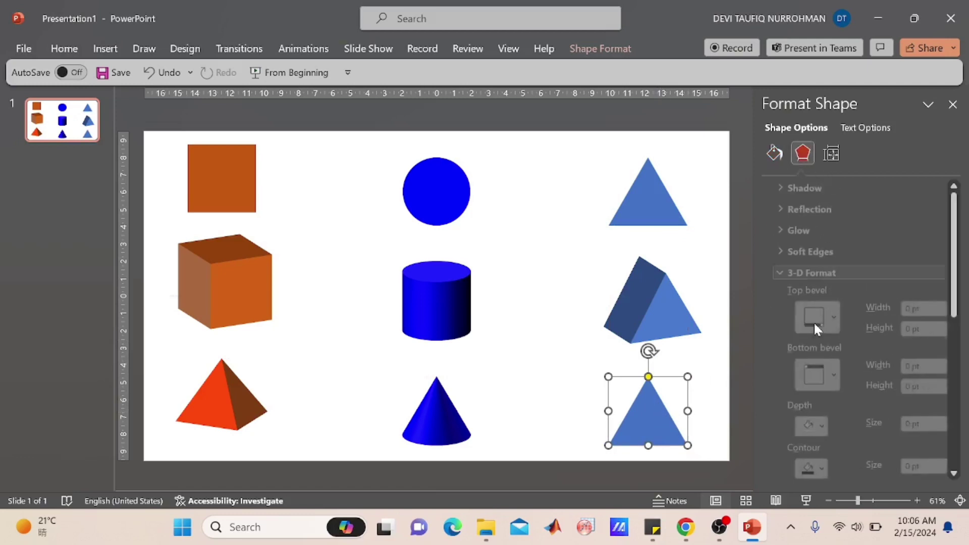
{"action": "scroll", "coordinate": [846, 396], "scroll_direction": "down", "scroll_amount": 1}
{"action": "scroll", "coordinate": [846, 398], "scroll_direction": "down", "scroll_amount": 2}
{"action": "scroll", "coordinate": [848, 402], "scroll_direction": "down", "scroll_amount": 3}
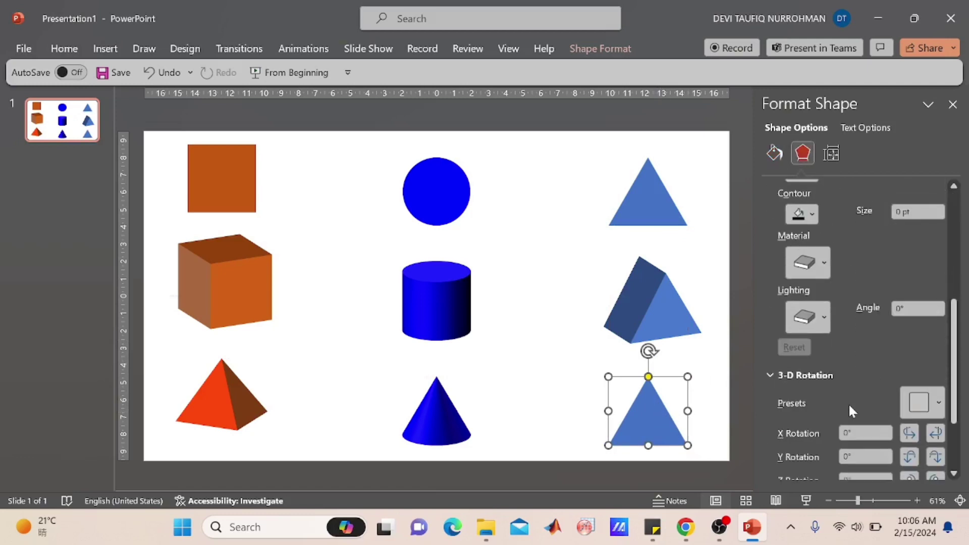
{"action": "scroll", "coordinate": [849, 403], "scroll_direction": "down", "scroll_amount": 2}
{"action": "left_click", "coordinate": [932, 329]}
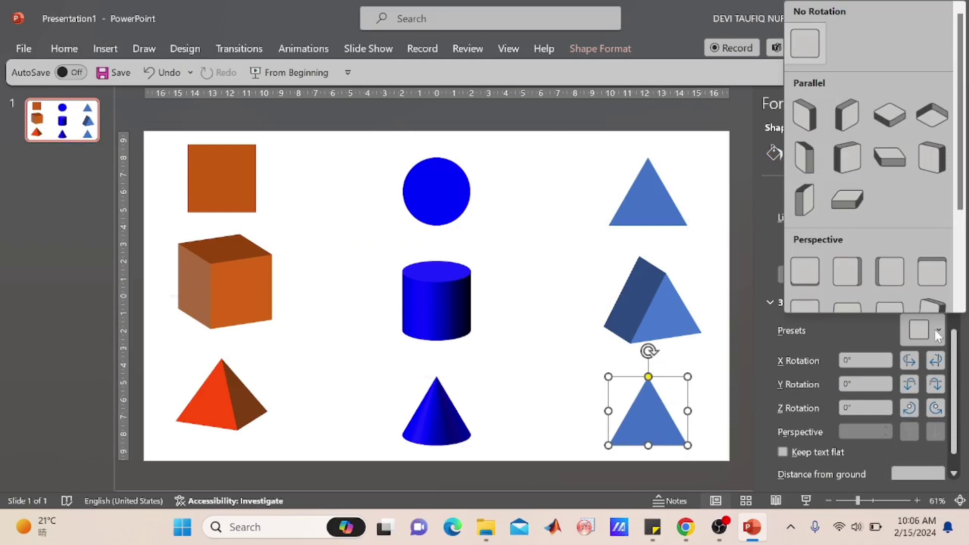
{"action": "left_click", "coordinate": [841, 190]}
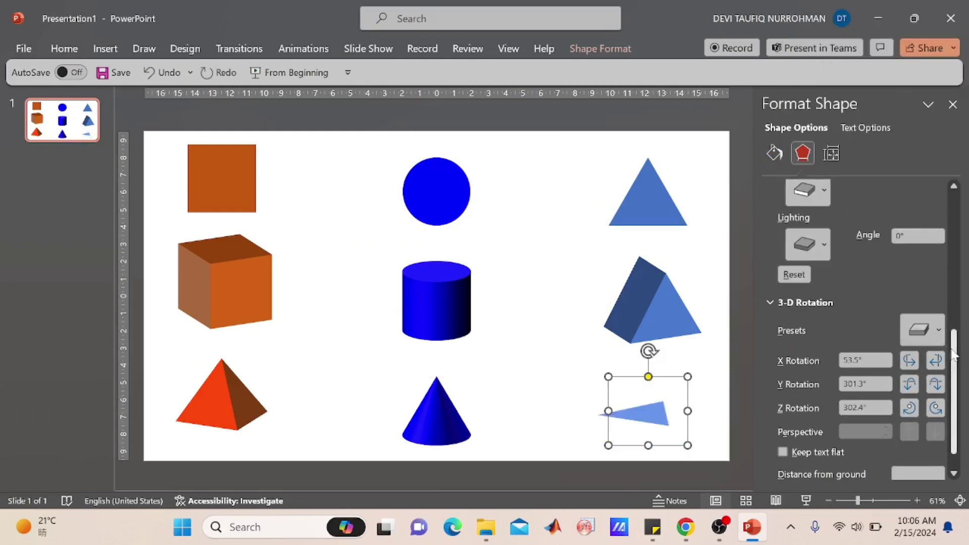
{"action": "scroll", "coordinate": [858, 328], "scroll_direction": "up", "scroll_amount": 1}
{"action": "scroll", "coordinate": [848, 302], "scroll_direction": "up", "scroll_amount": 7}
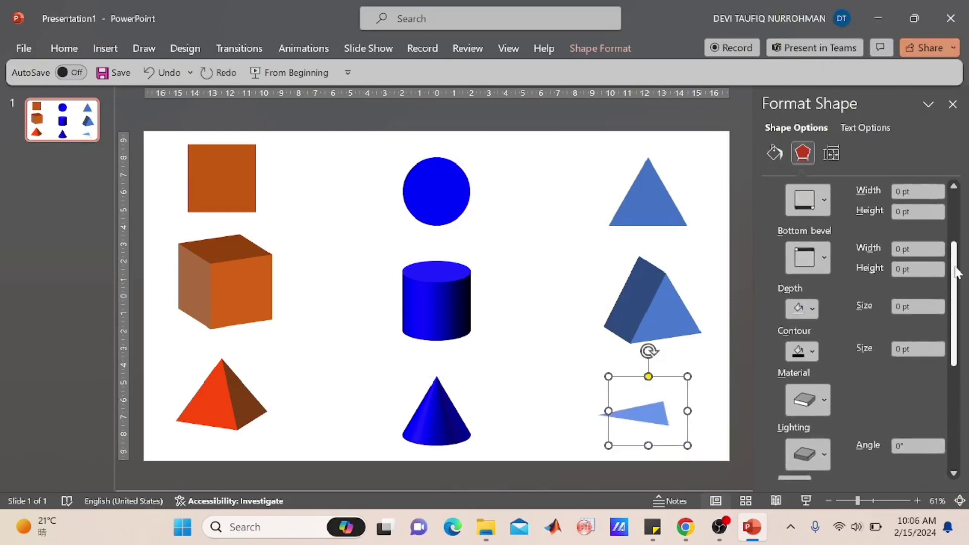
{"action": "scroll", "coordinate": [838, 278], "scroll_direction": "up", "scroll_amount": 2}
Step: Give the tilted triangle a Top bevel with a Height of 60 pt
{"action": "scroll", "coordinate": [827, 259], "scroll_direction": "up", "scroll_amount": 1}
{"action": "left_click", "coordinate": [822, 283]}
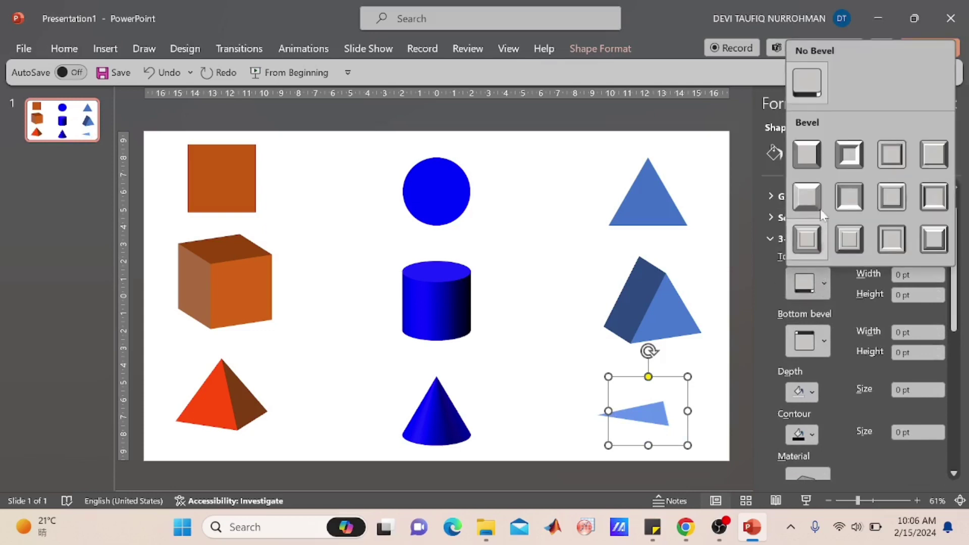
{"action": "left_click", "coordinate": [806, 193]}
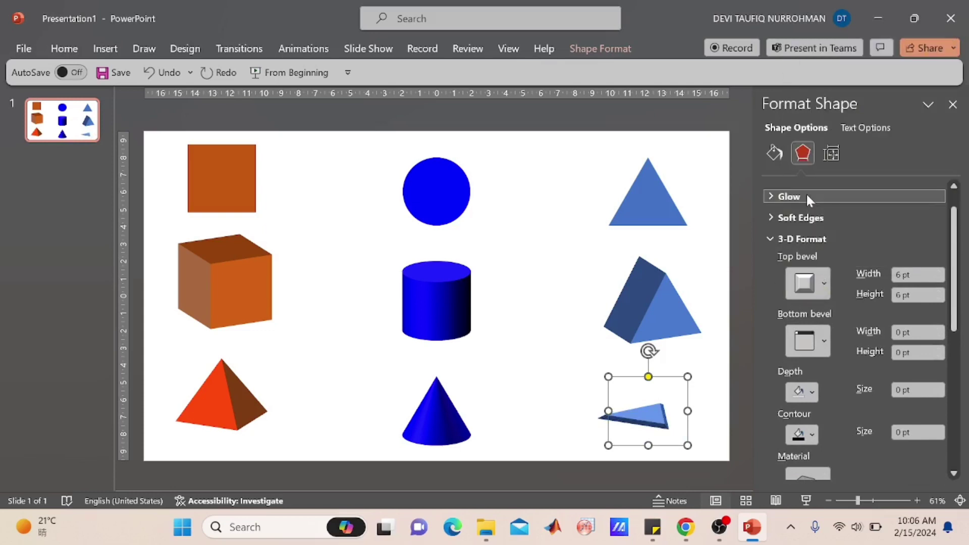
{"action": "left_click", "coordinate": [900, 296]}
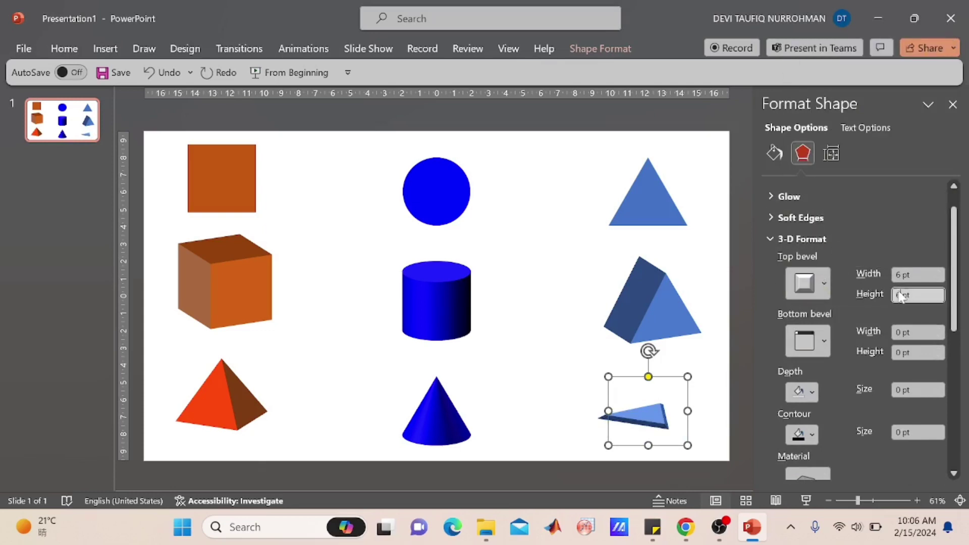
{"action": "type", "text": "0"}
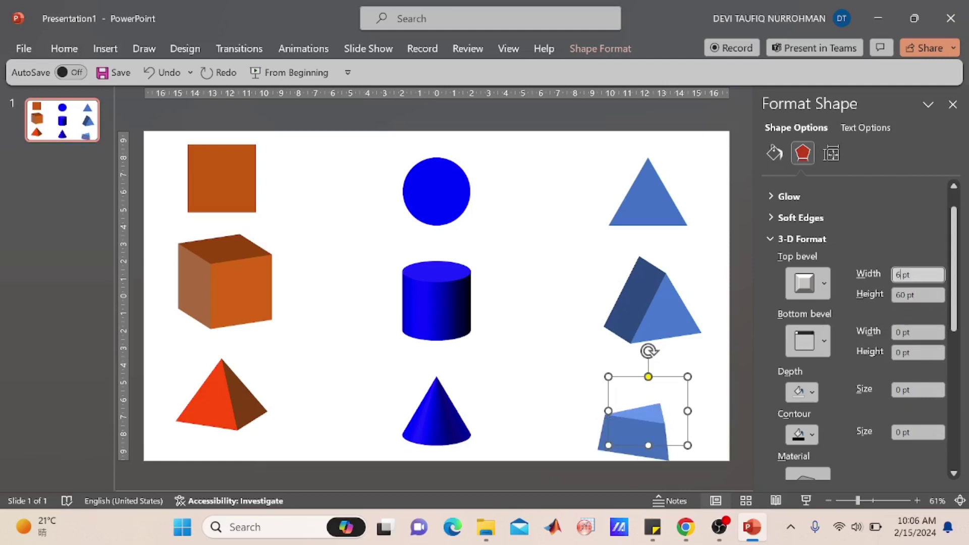
Step: Raise the top bevel Width to about 38 pt so the triangle becomes a pyramid
{"action": "left_click", "coordinate": [939, 272]}
{"action": "left_click", "coordinate": [939, 271]}
{"action": "left_click", "coordinate": [939, 272]}
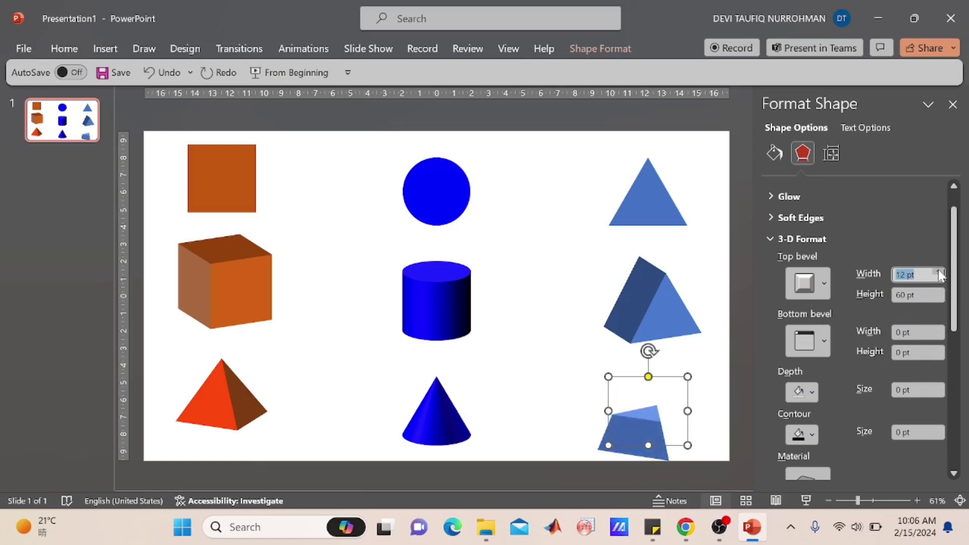
{"action": "left_click", "coordinate": [939, 272]}
{"action": "left_click", "coordinate": [938, 272]}
{"action": "left_click", "coordinate": [938, 272]}
{"action": "left_click", "coordinate": [938, 272]}
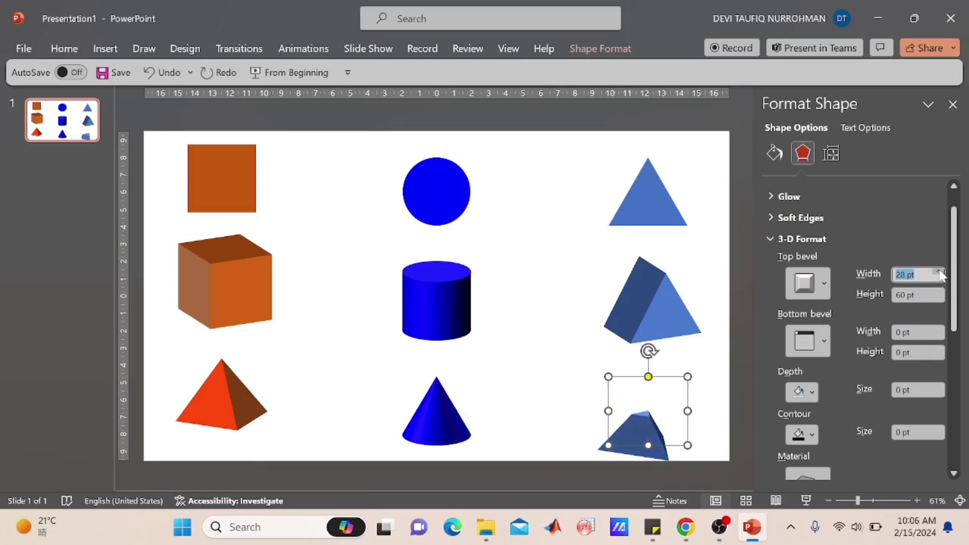
{"action": "left_click", "coordinate": [938, 272]}
{"action": "left_click", "coordinate": [938, 272]}
{"action": "left_click", "coordinate": [938, 272]}
{"action": "left_click", "coordinate": [940, 272]}
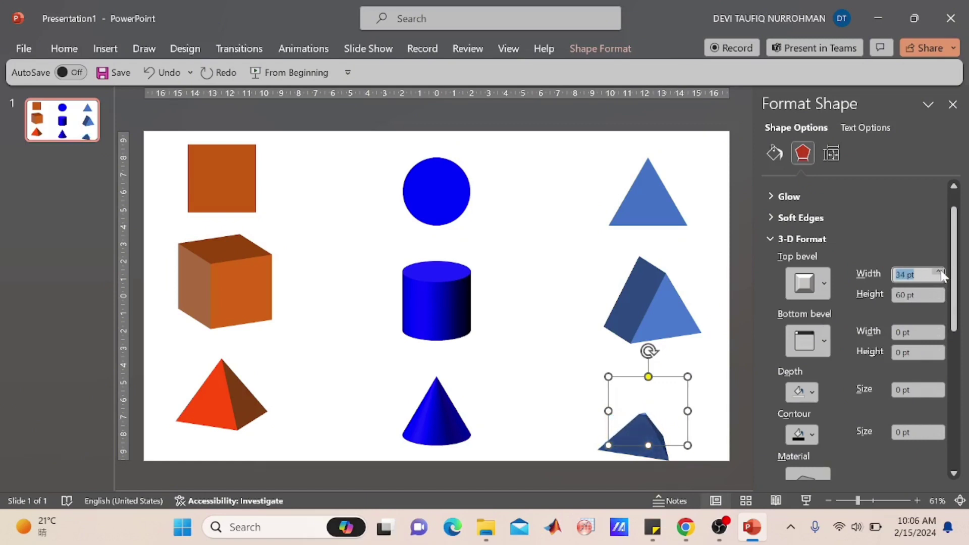
{"action": "left_click", "coordinate": [940, 272]}
{"action": "left_click", "coordinate": [939, 272]}
{"action": "left_click", "coordinate": [940, 272]}
{"action": "left_click", "coordinate": [938, 272]}
{"action": "left_click", "coordinate": [558, 400]}
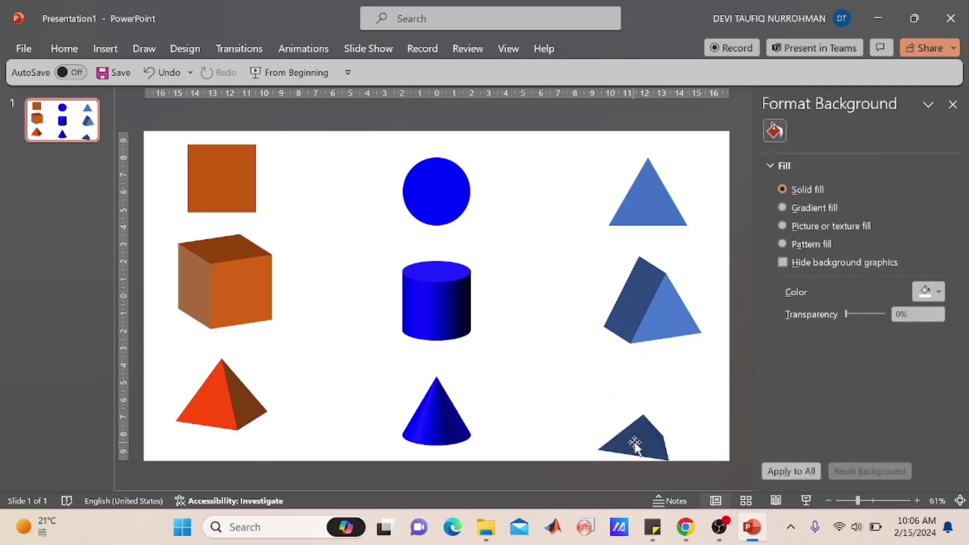
Step: Nudge the pyramid up-right, rotate it to X 61.8°, Y 310°, Z 295.6°, then select the right column
{"action": "left_click_drag", "start_coordinate": [642, 442], "coordinate": [659, 431]}
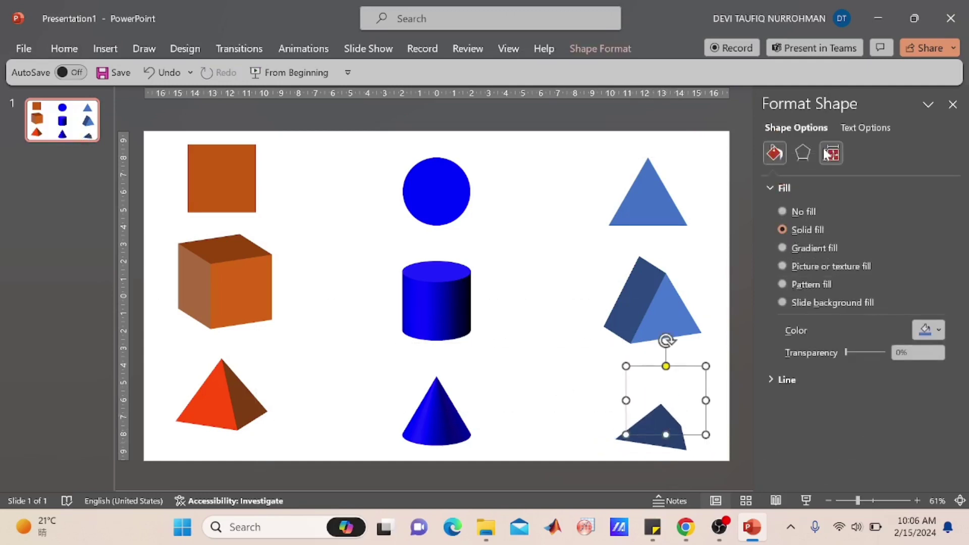
{"action": "left_click", "coordinate": [804, 153]}
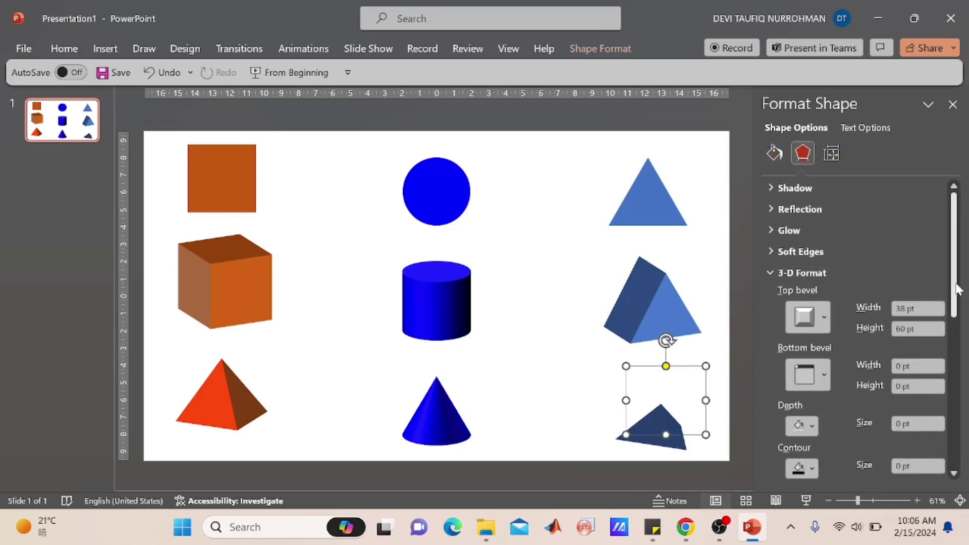
{"action": "left_click_drag", "start_coordinate": [962, 301], "coordinate": [961, 468]}
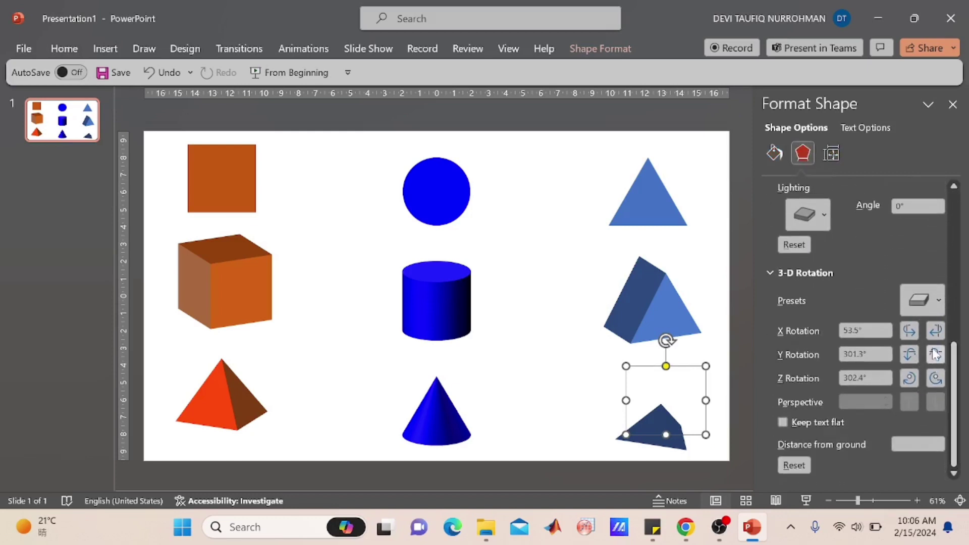
{"action": "left_click", "coordinate": [938, 330]}
{"action": "left_click", "coordinate": [938, 330]}
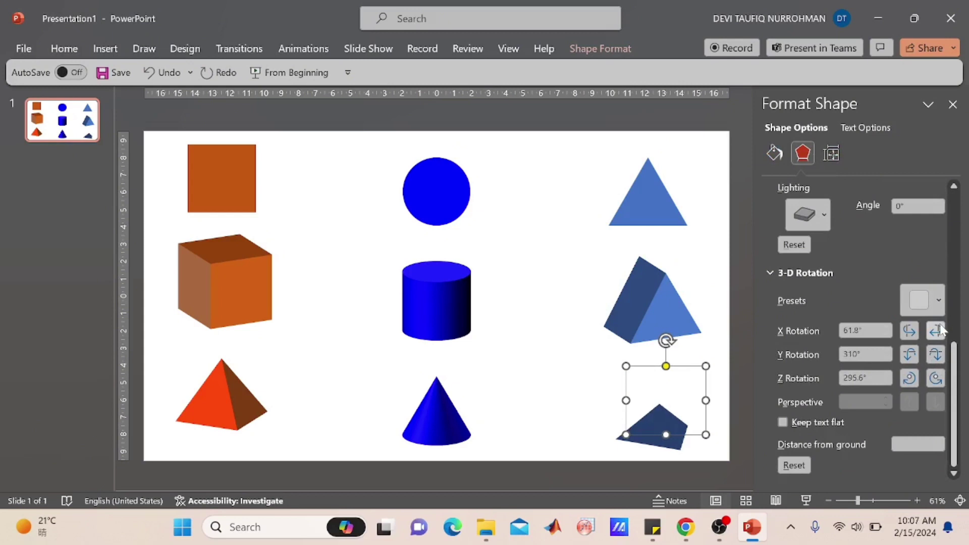
{"action": "left_click", "coordinate": [726, 353]}
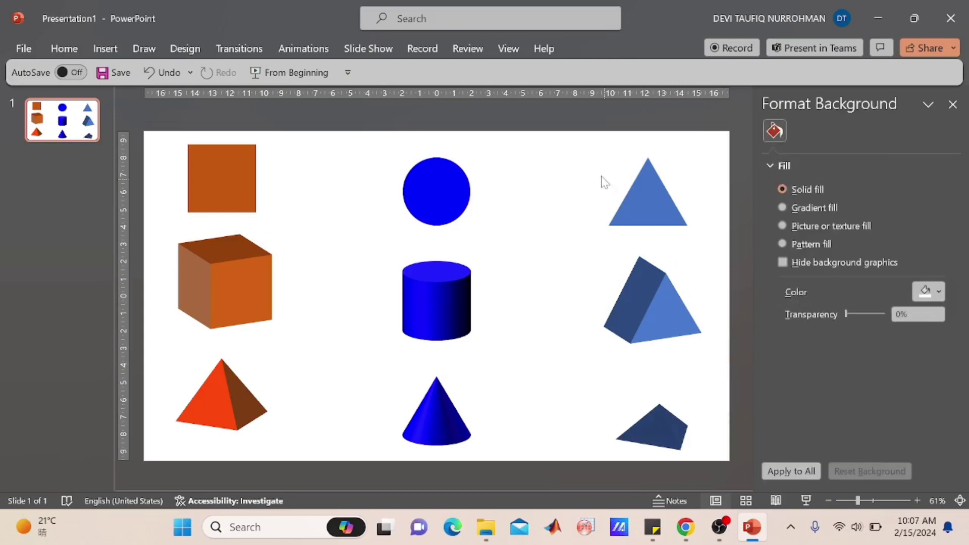
{"action": "left_click_drag", "start_coordinate": [581, 134], "coordinate": [739, 484]}
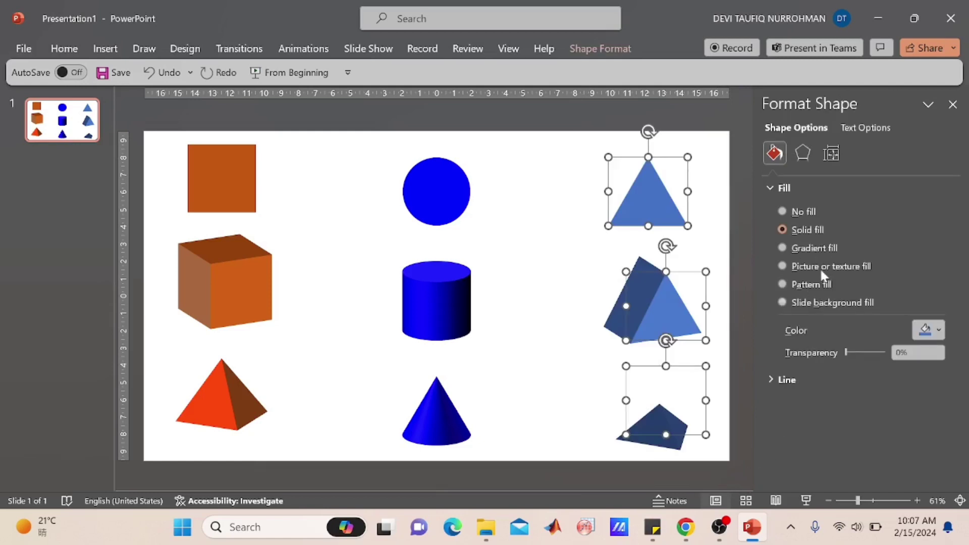
Step: Fill the right-column triangle, prism and pyramid with Standard Red
{"action": "left_click", "coordinate": [803, 153]}
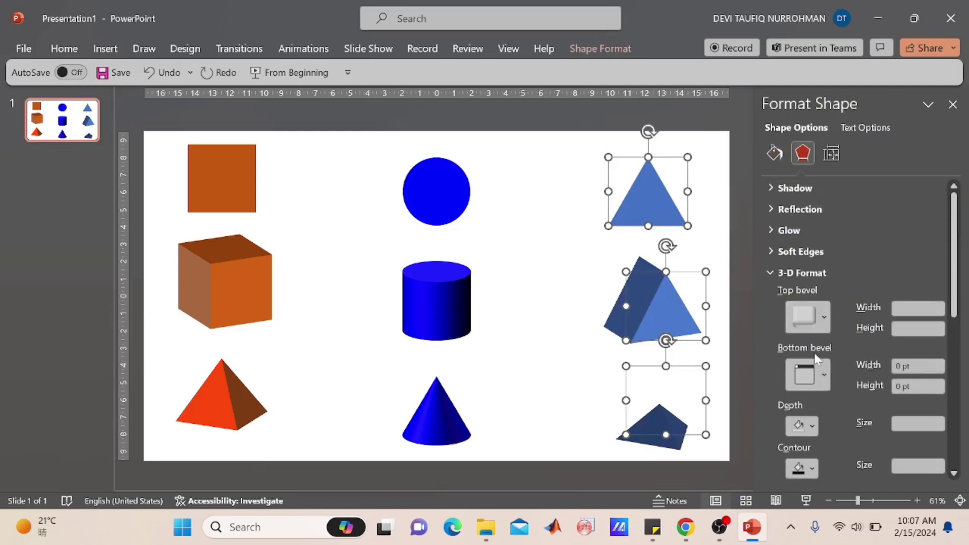
{"action": "left_click", "coordinate": [774, 153]}
{"action": "left_click", "coordinate": [936, 330]}
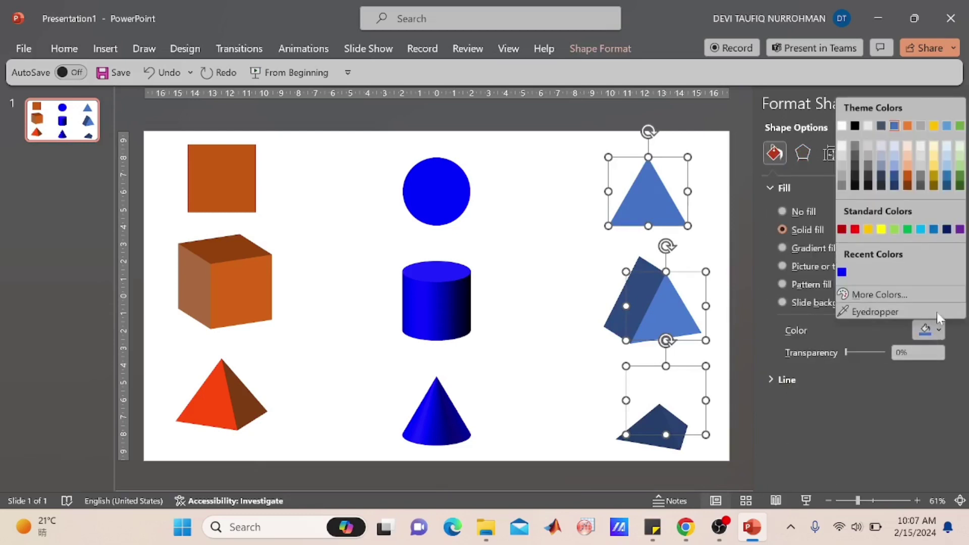
{"action": "left_click", "coordinate": [855, 229]}
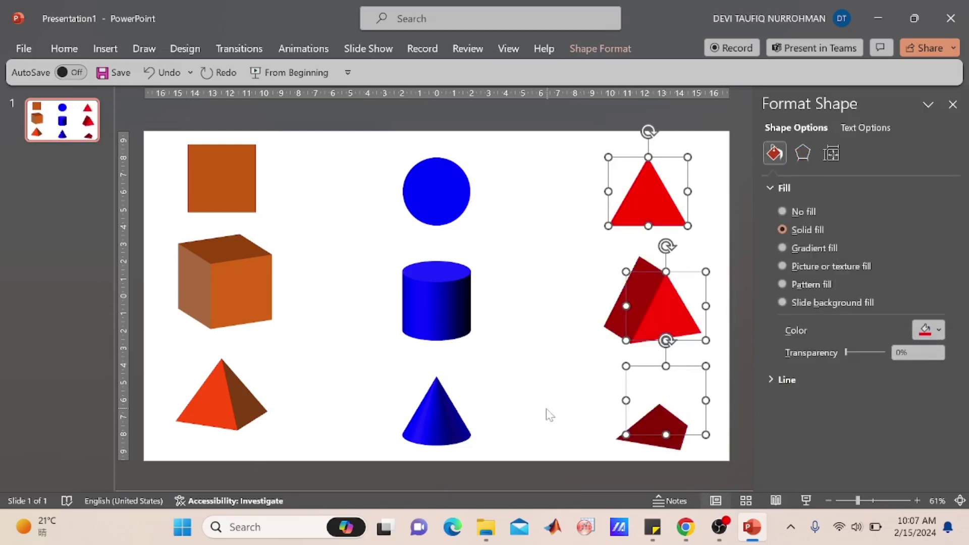
{"action": "left_click", "coordinate": [585, 412]}
{"action": "left_click", "coordinate": [648, 429]}
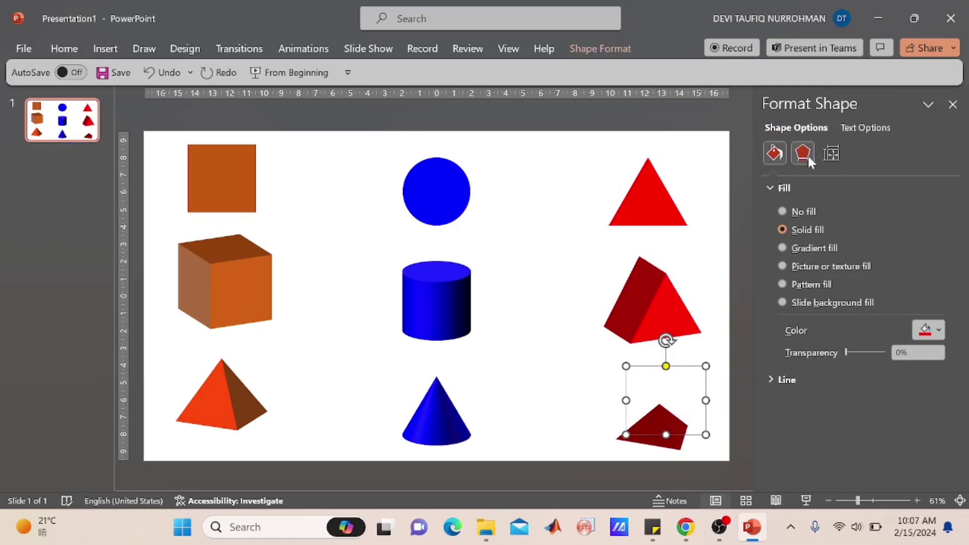
Step: Light the bottom-right pyramid with the third Warm lighting preset so it shows bright red
{"action": "left_click", "coordinate": [802, 153]}
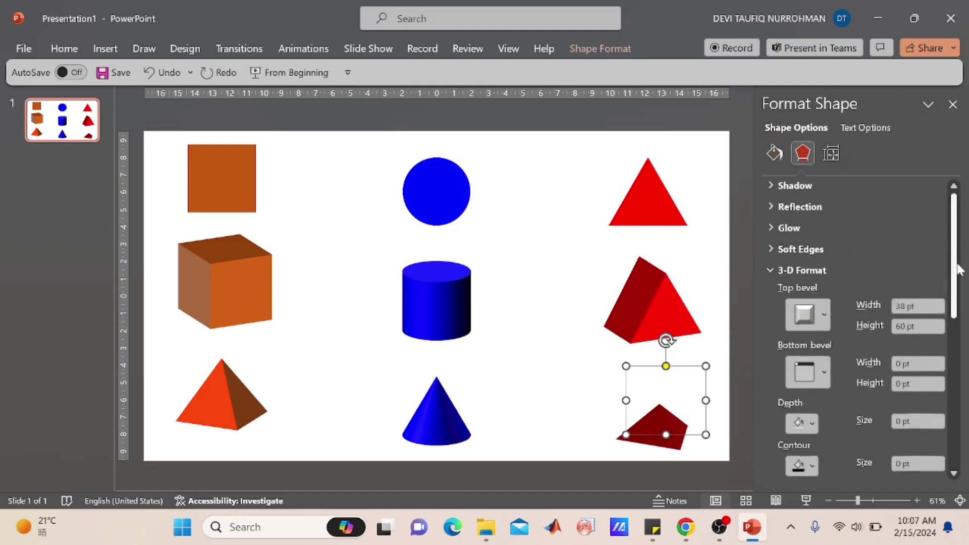
{"action": "left_click_drag", "start_coordinate": [953, 269], "coordinate": [953, 369]}
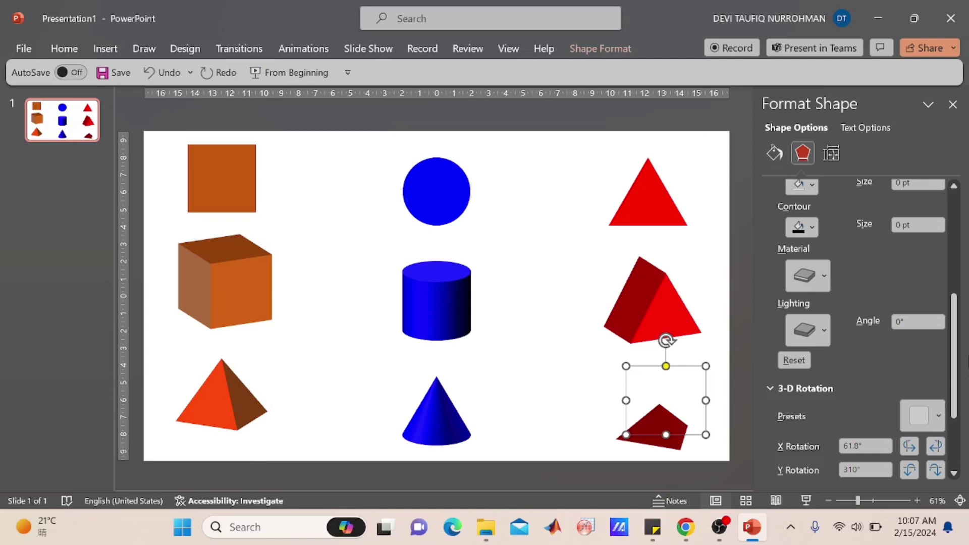
{"action": "left_click", "coordinate": [810, 333]}
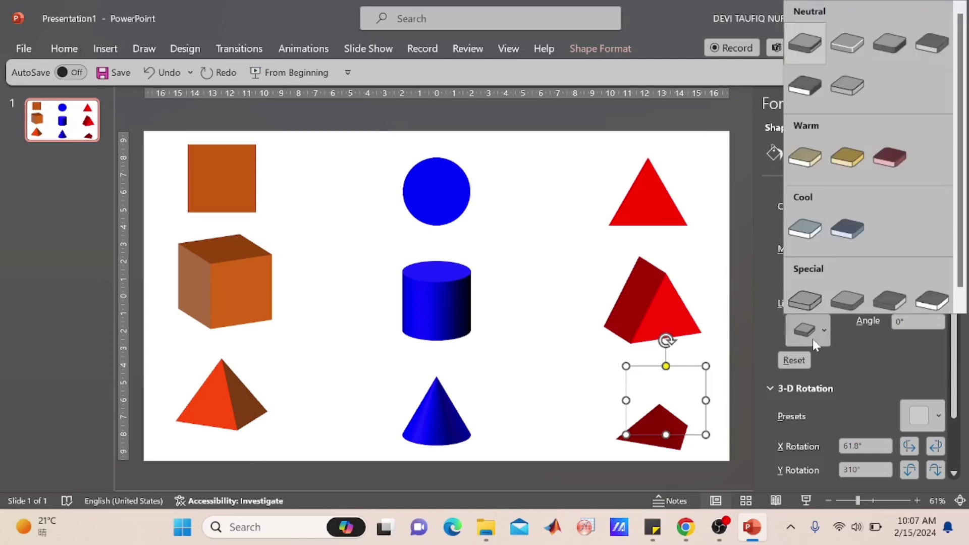
{"action": "left_click", "coordinate": [812, 161]}
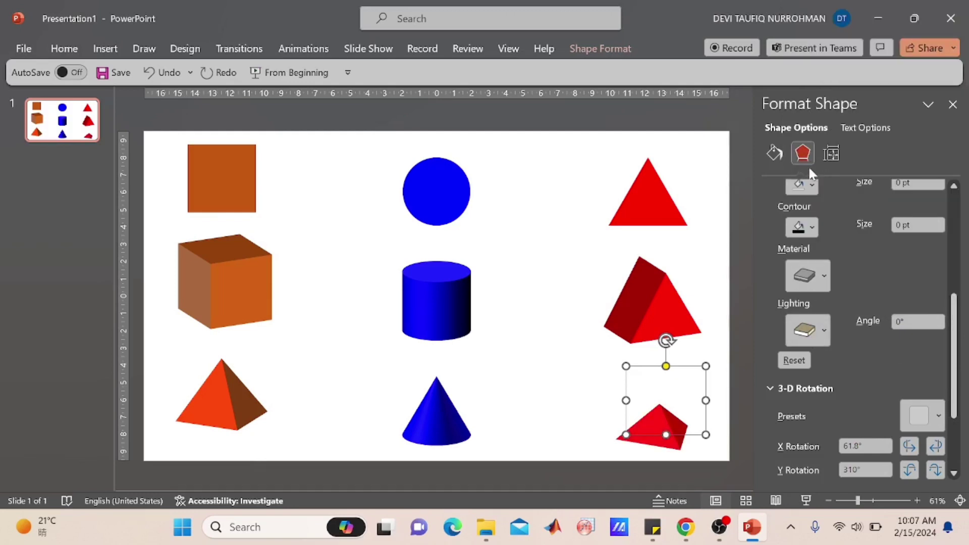
{"action": "left_click", "coordinate": [811, 343]}
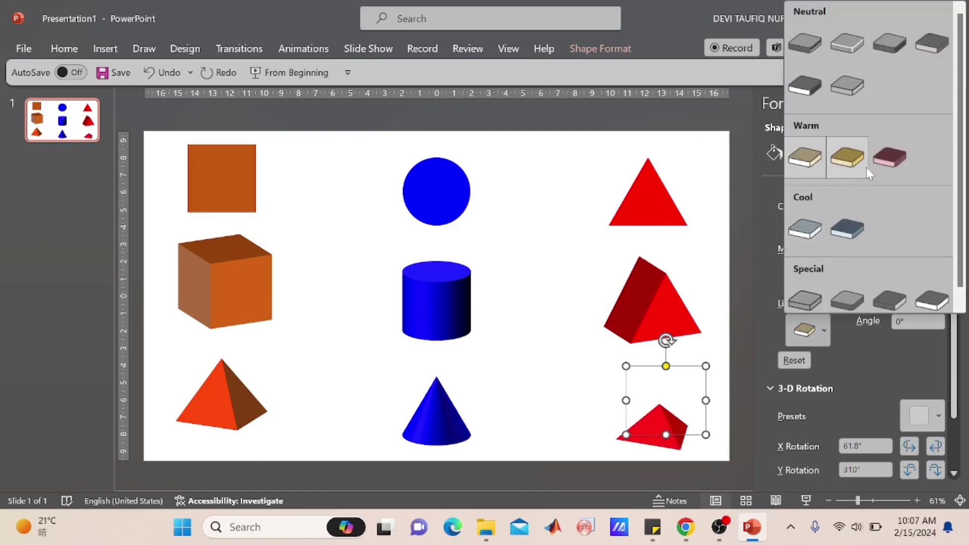
{"action": "left_click", "coordinate": [896, 158]}
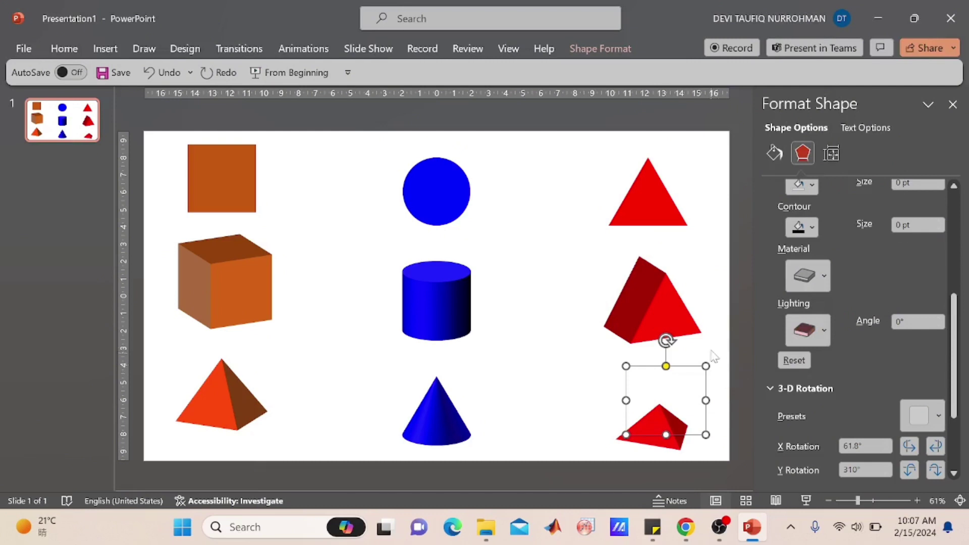
{"action": "left_click", "coordinate": [722, 333]}
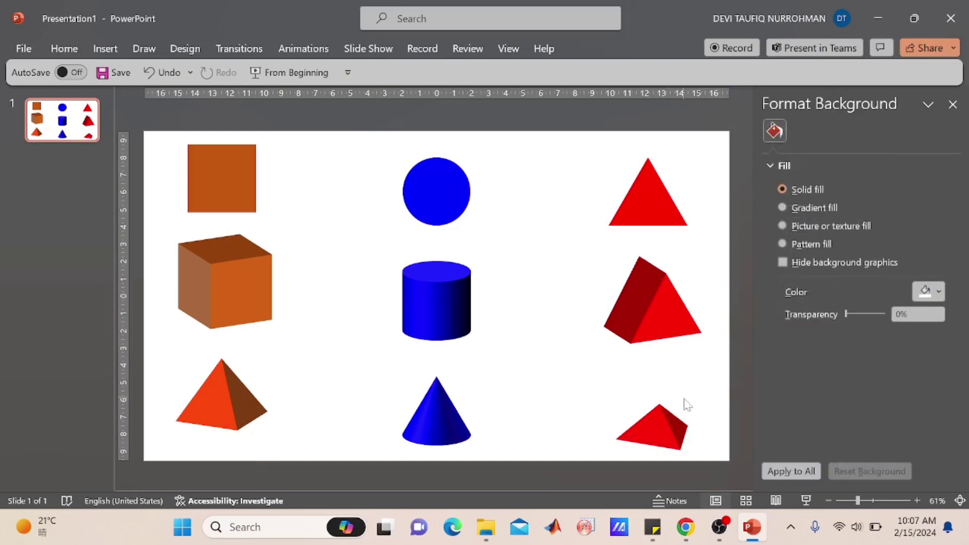
Step: Set the red pyramid's top bevel Height to 100 pt and shift it up under the prism
{"action": "left_click", "coordinate": [665, 419]}
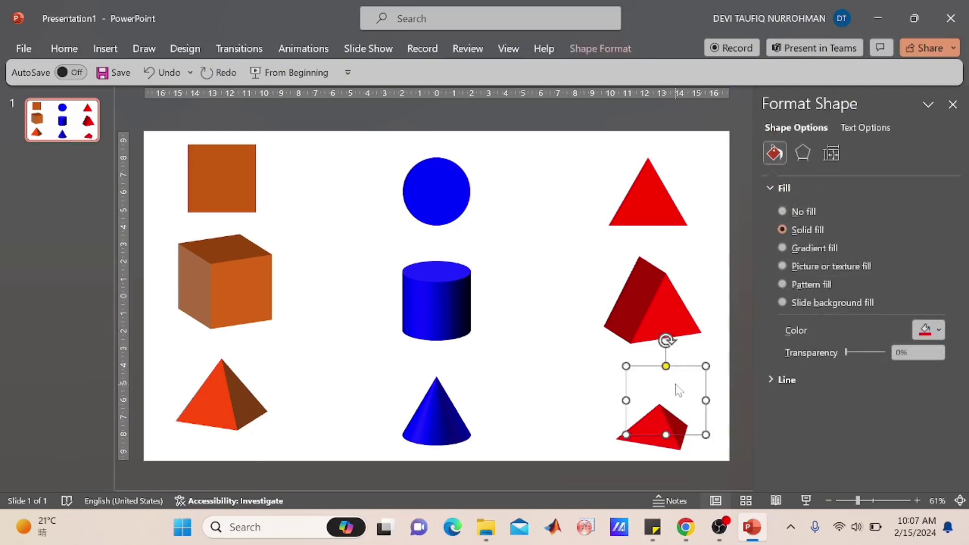
{"action": "left_click", "coordinate": [809, 152]}
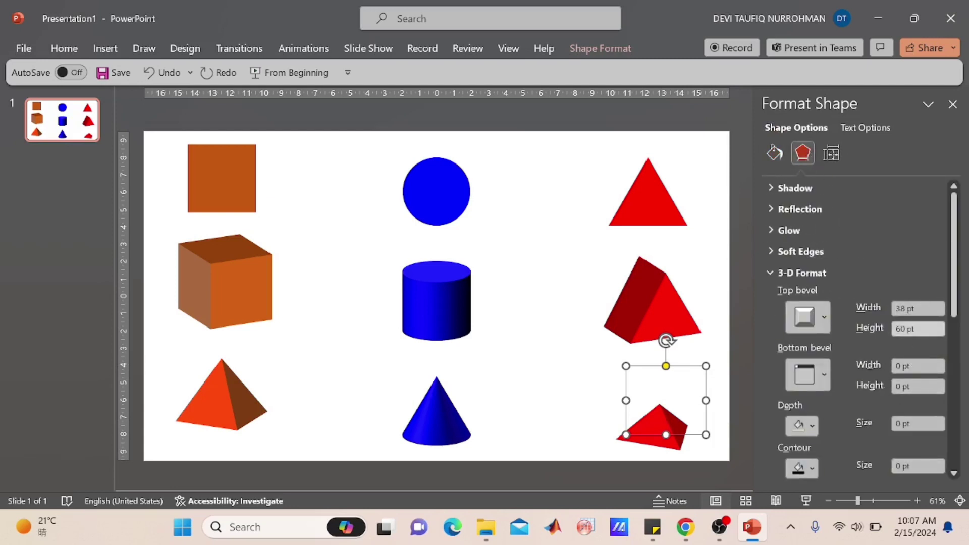
{"action": "left_click", "coordinate": [904, 329]}
{"action": "key", "text": "BackSpace"}
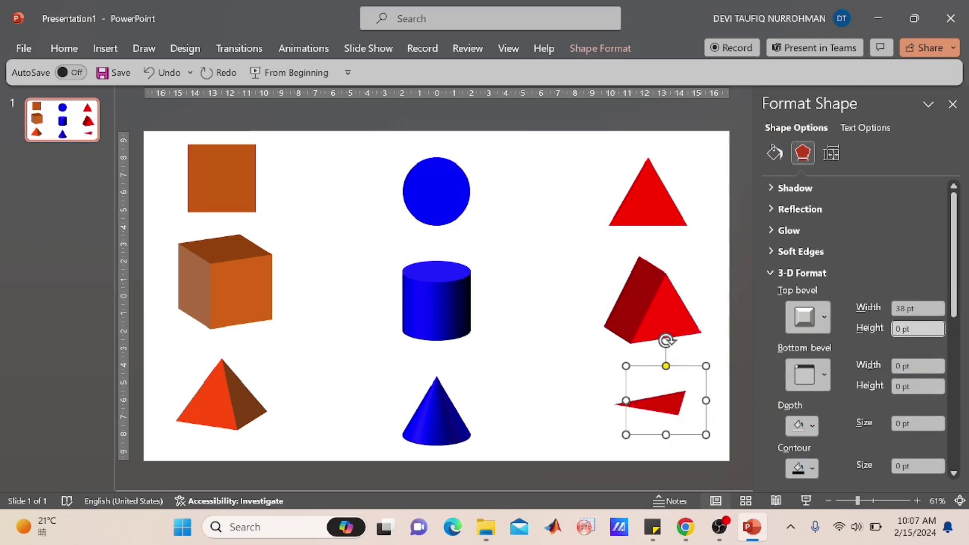
{"action": "type", "text": "100"}
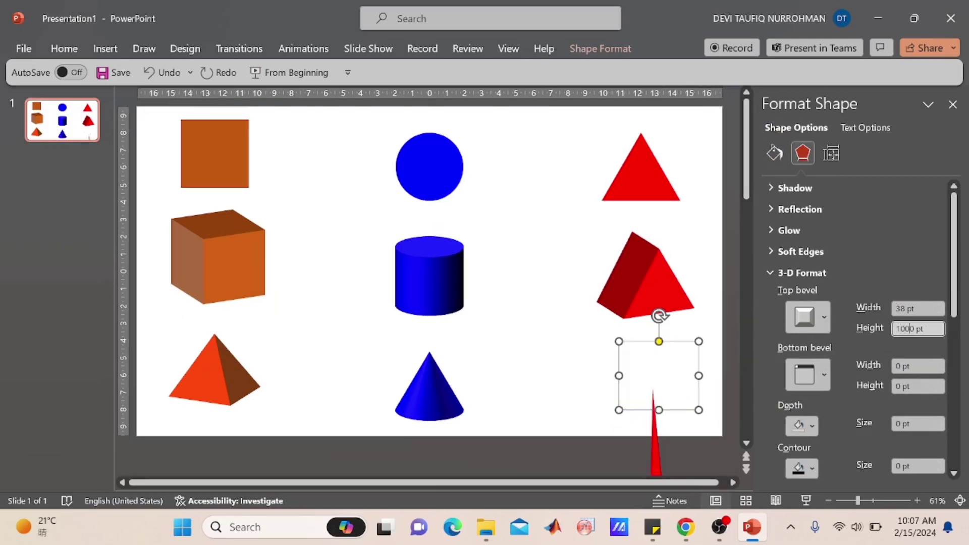
{"action": "key", "text": "BackSpace"}
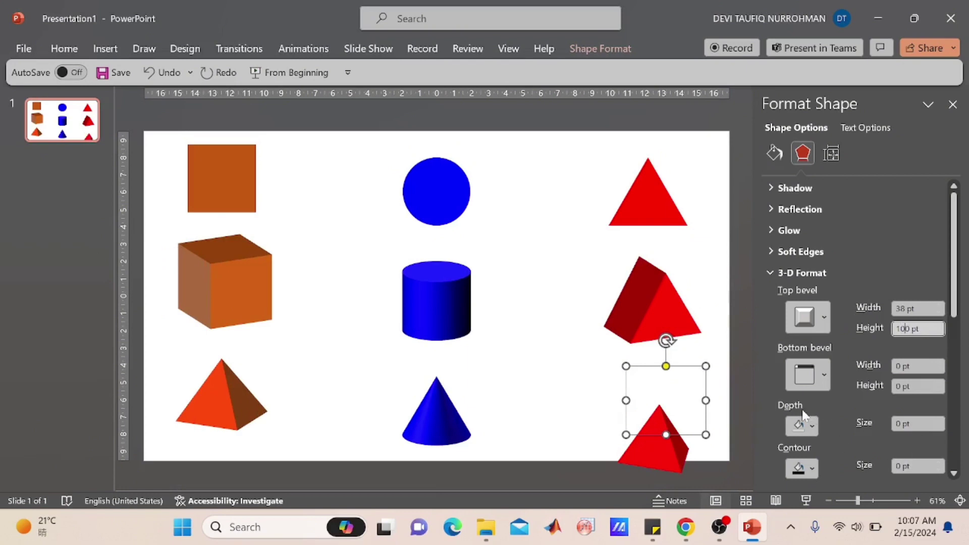
{"action": "left_click_drag", "start_coordinate": [663, 424], "coordinate": [657, 400]}
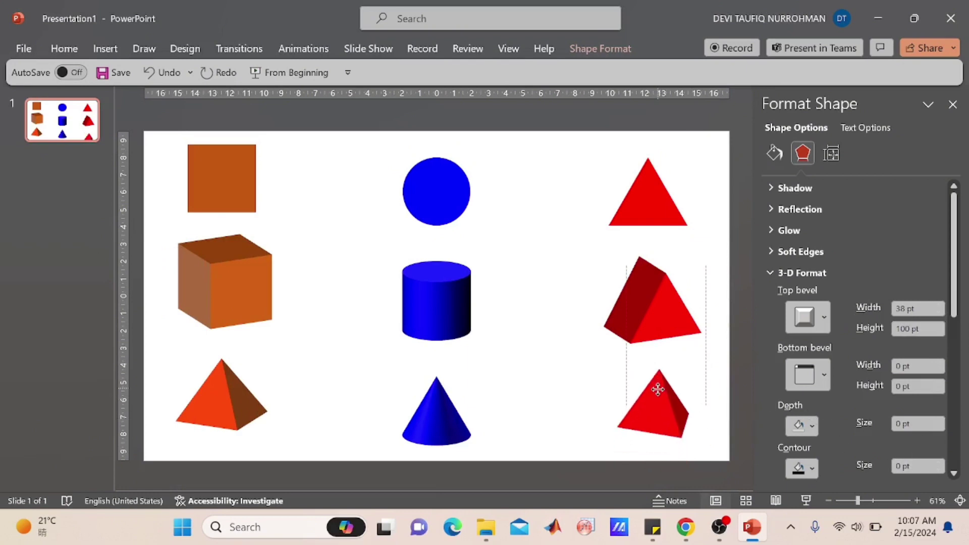
{"action": "left_click", "coordinate": [712, 259]}
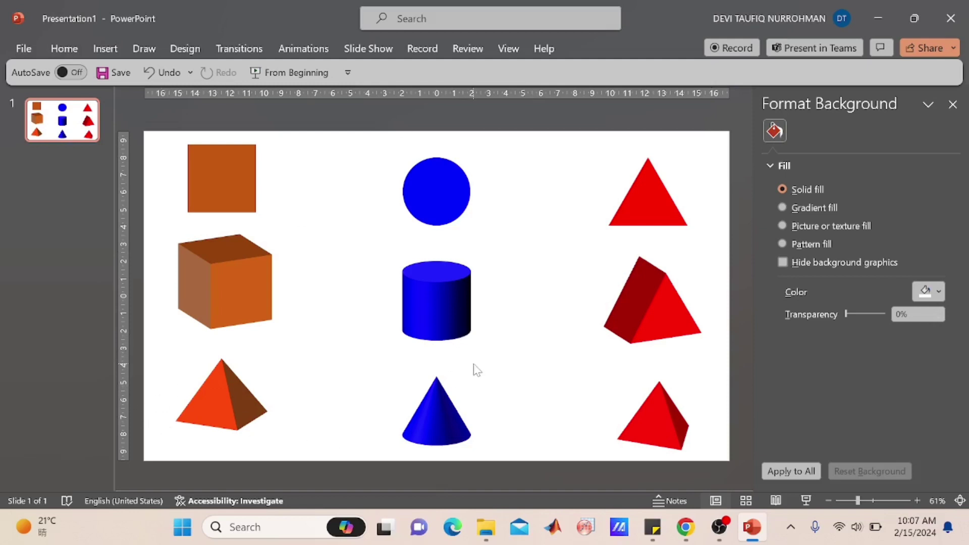
Step: Switch to the Home tab to expand the ribbon above the finished three-column slide
{"action": "left_click", "coordinate": [65, 49]}
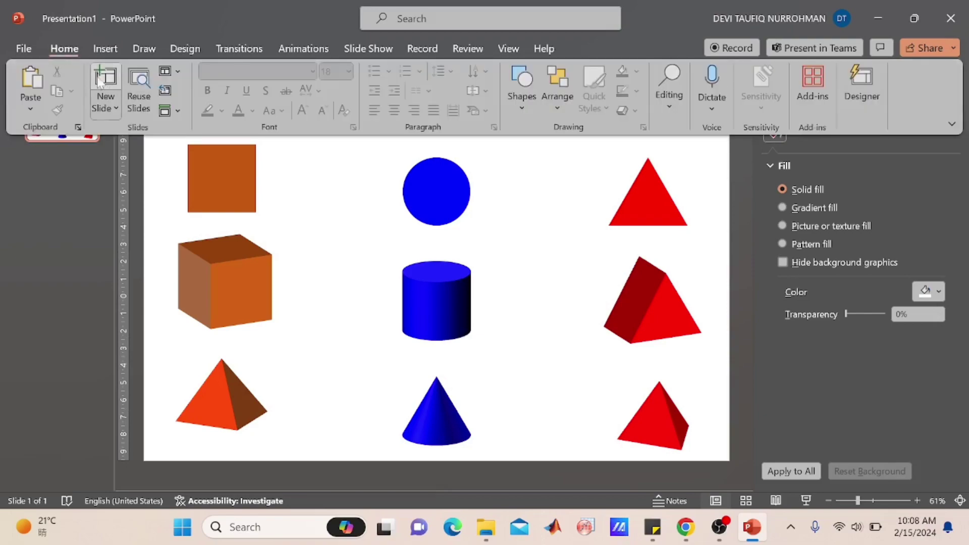